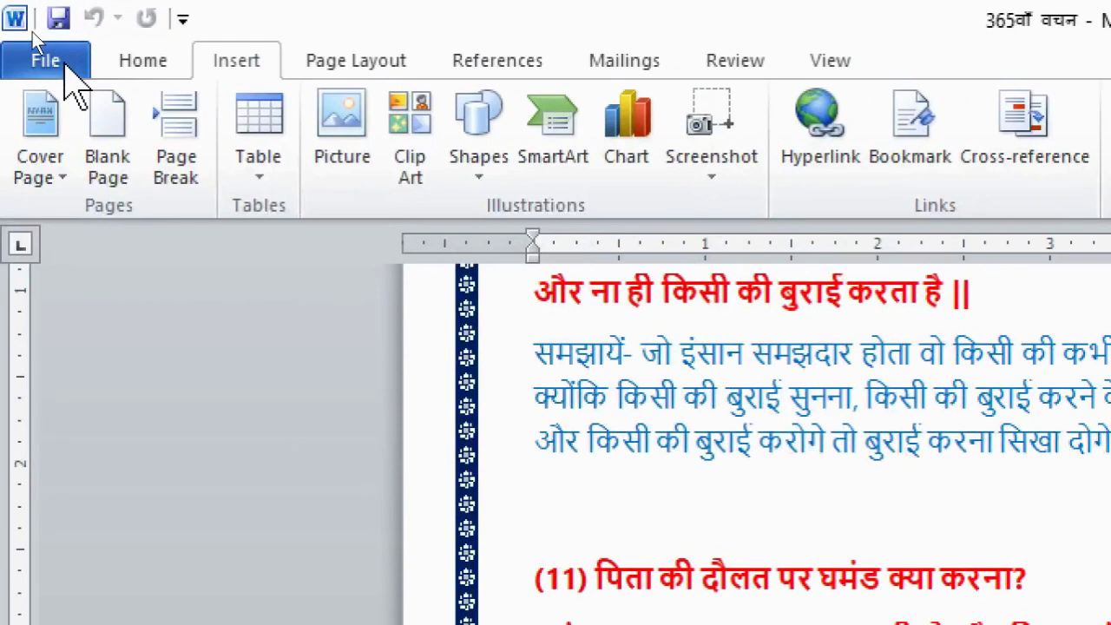
Look through the Word Options categories, including General, Display, Proofing, Save, Language and Quick Access Toolbar, and close them without changes.
click(47, 44)
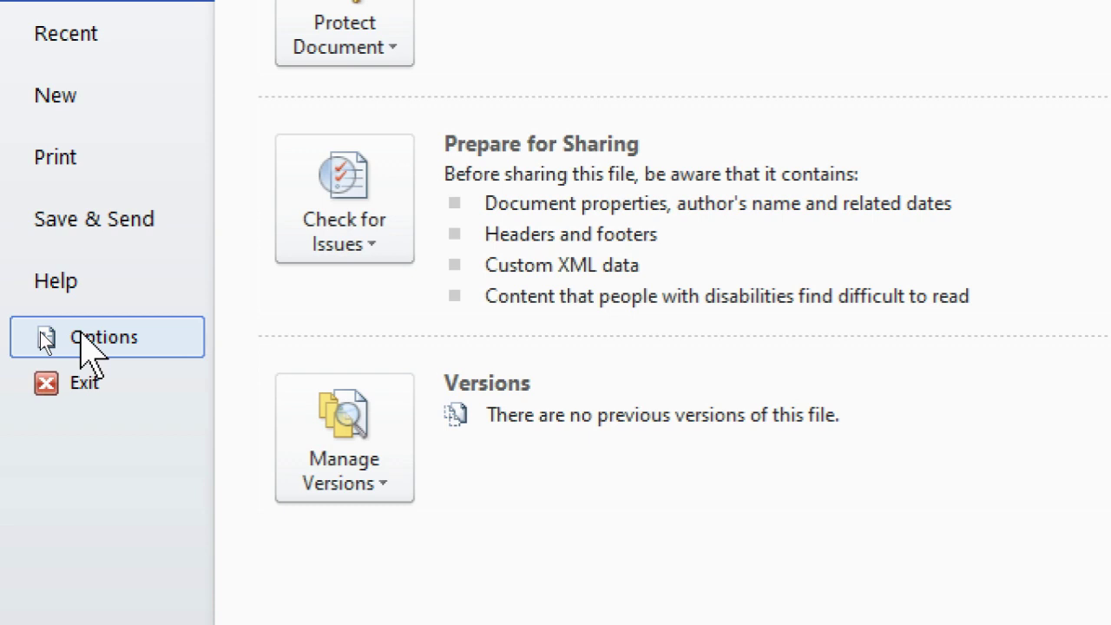
click(86, 339)
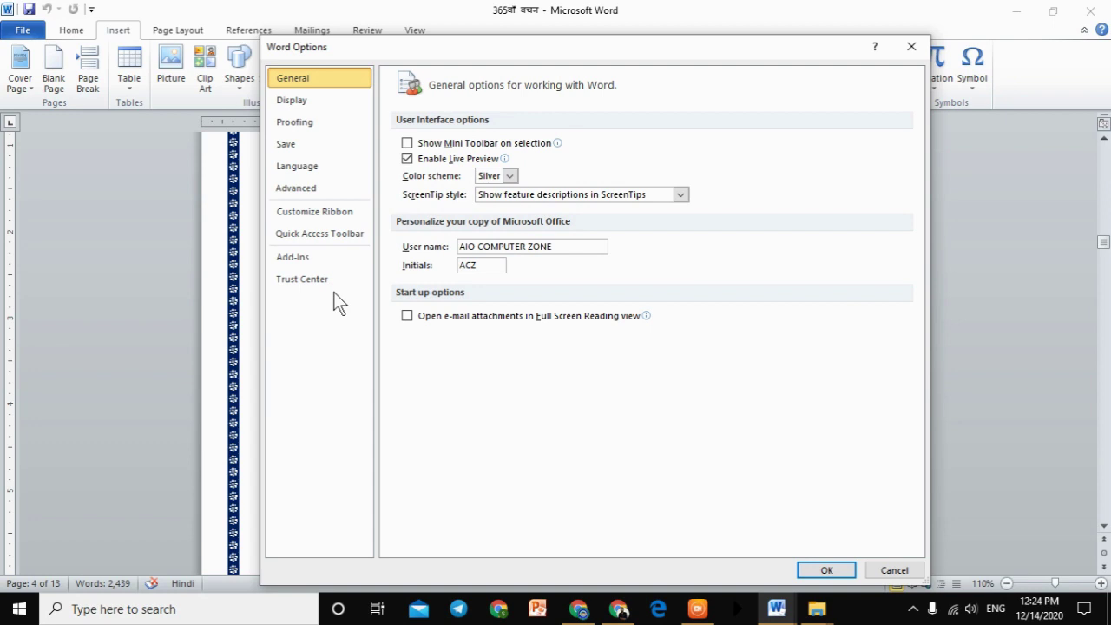
click(297, 98)
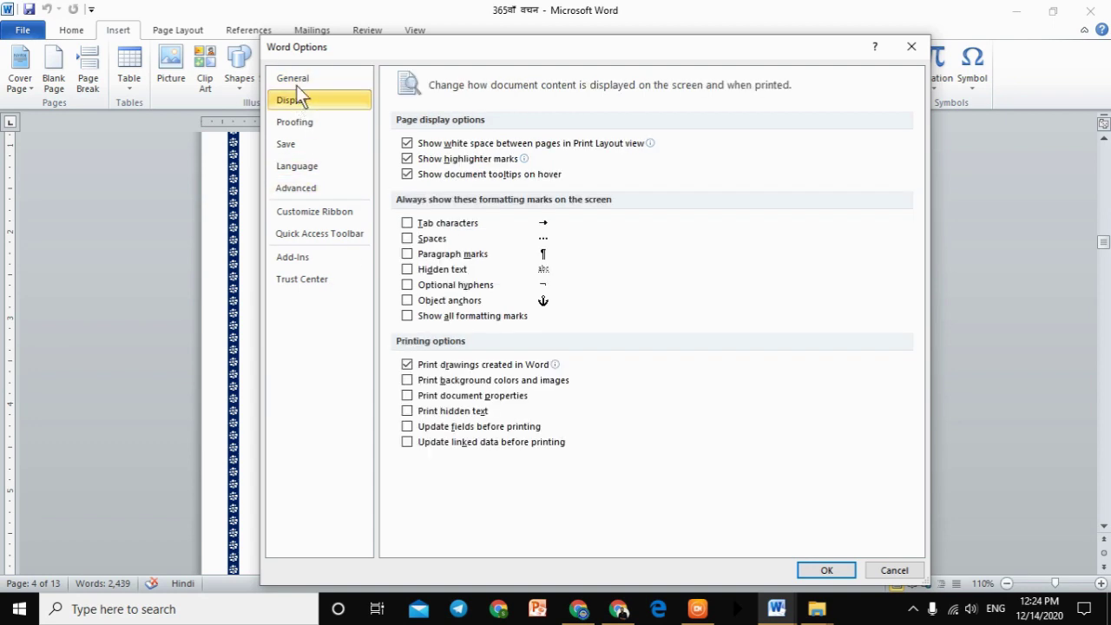
click(296, 85)
click(296, 125)
click(289, 146)
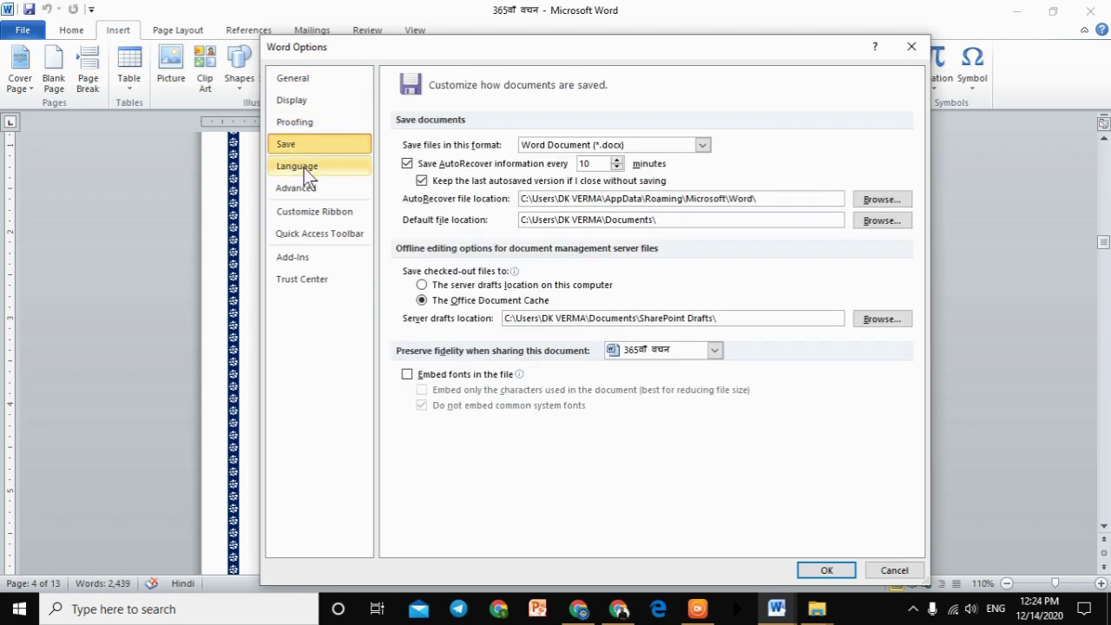
click(300, 166)
click(319, 233)
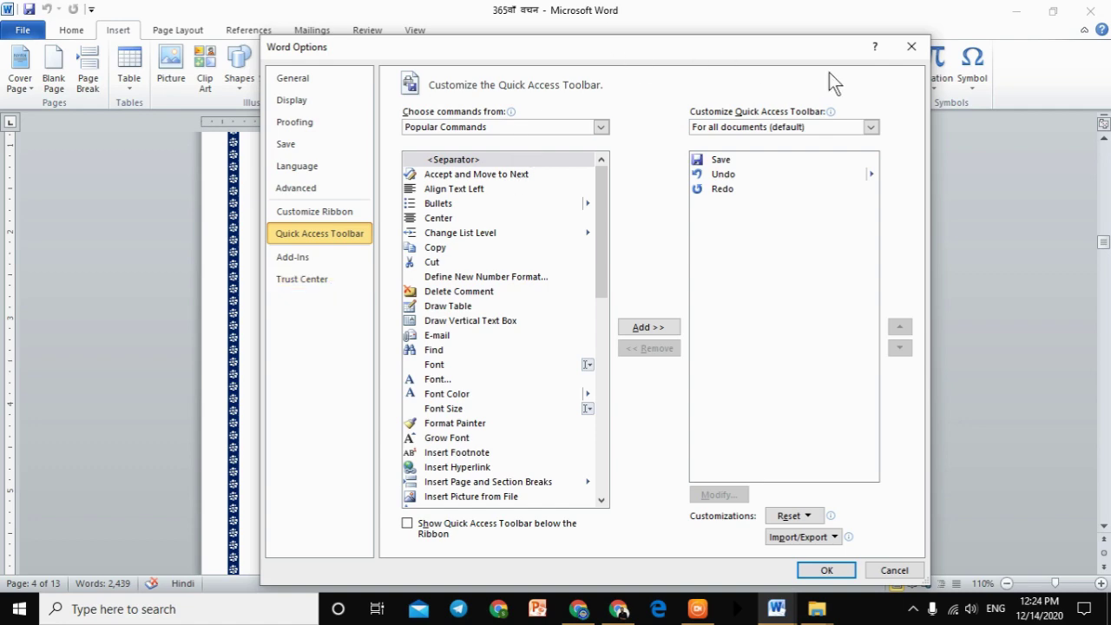
click(911, 48)
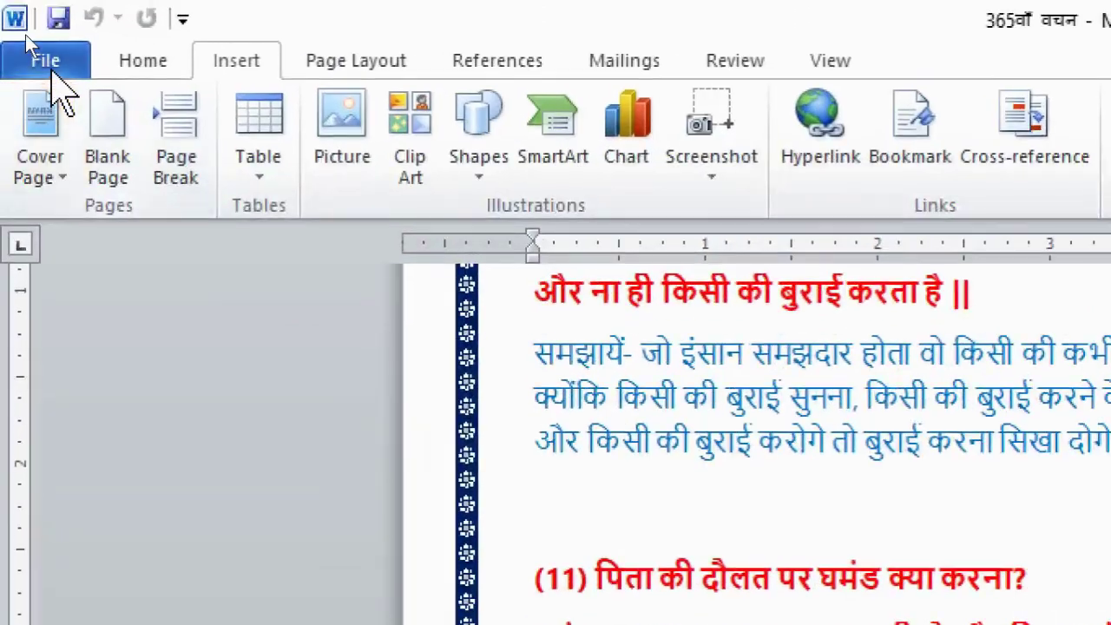
Enable "Show Mini Toolbar on selection" in the General Word Options and apply the setting.
click(48, 64)
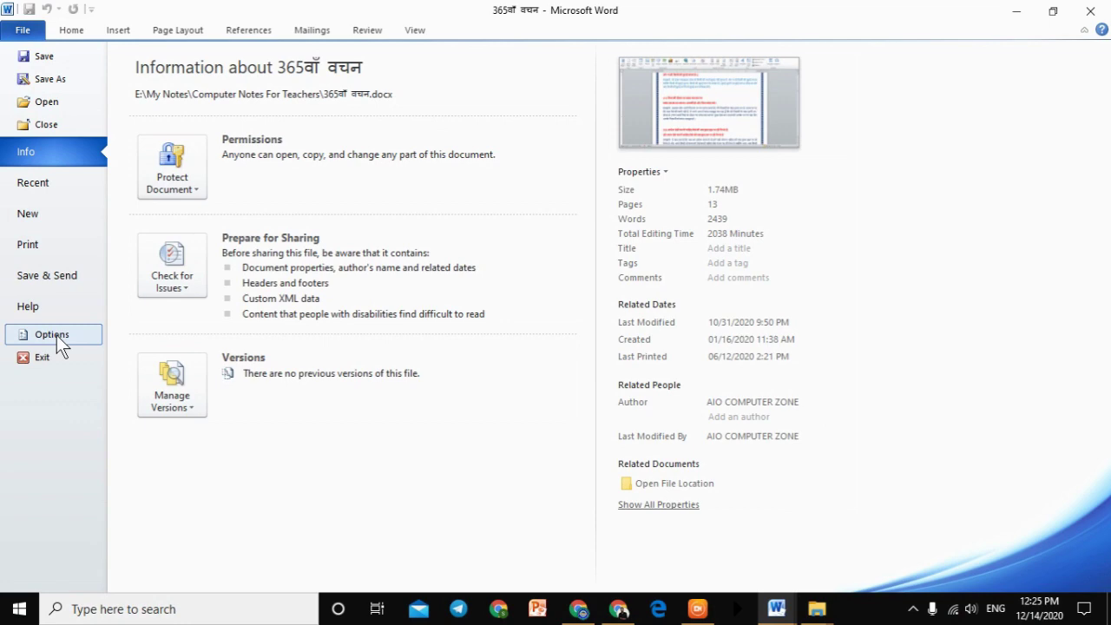
click(57, 336)
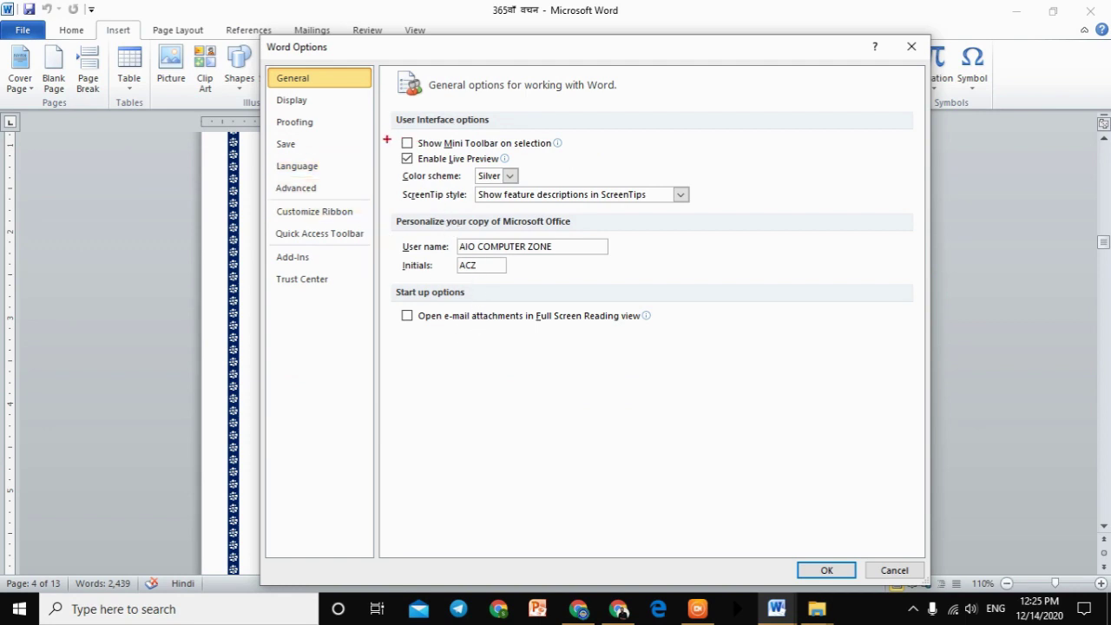
mouse_move(384, 130)
mouse_down()
mouse_move(583, 130)
mouse_move(399, 153)
mouse_move(386, 143)
mouse_up()
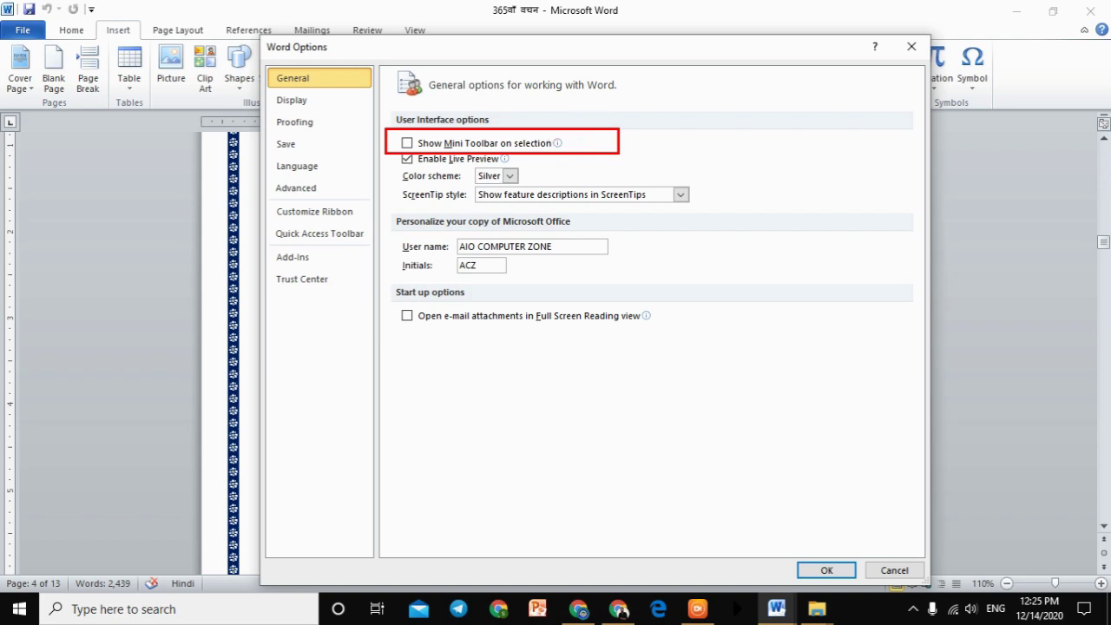
key(Escape)
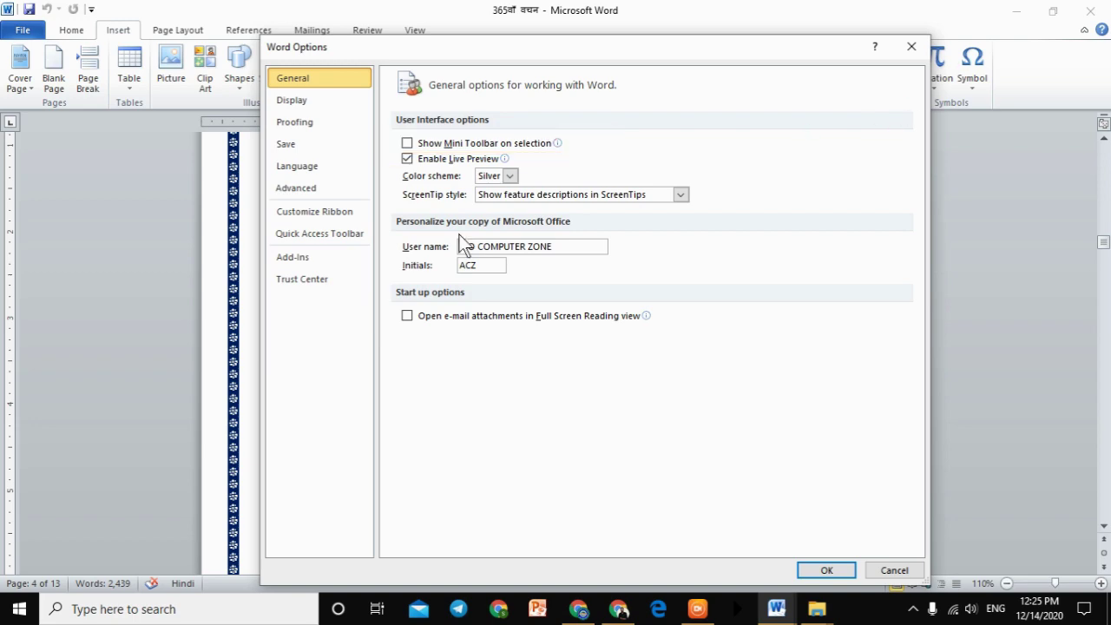
key(ctrl+4)
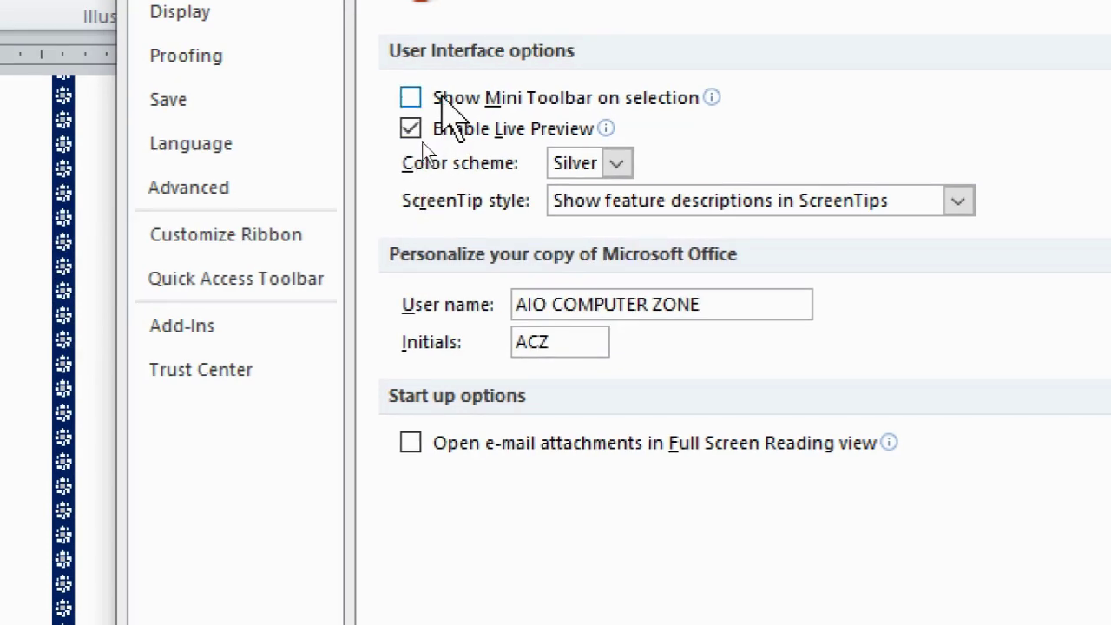
mouse_move(441, 95)
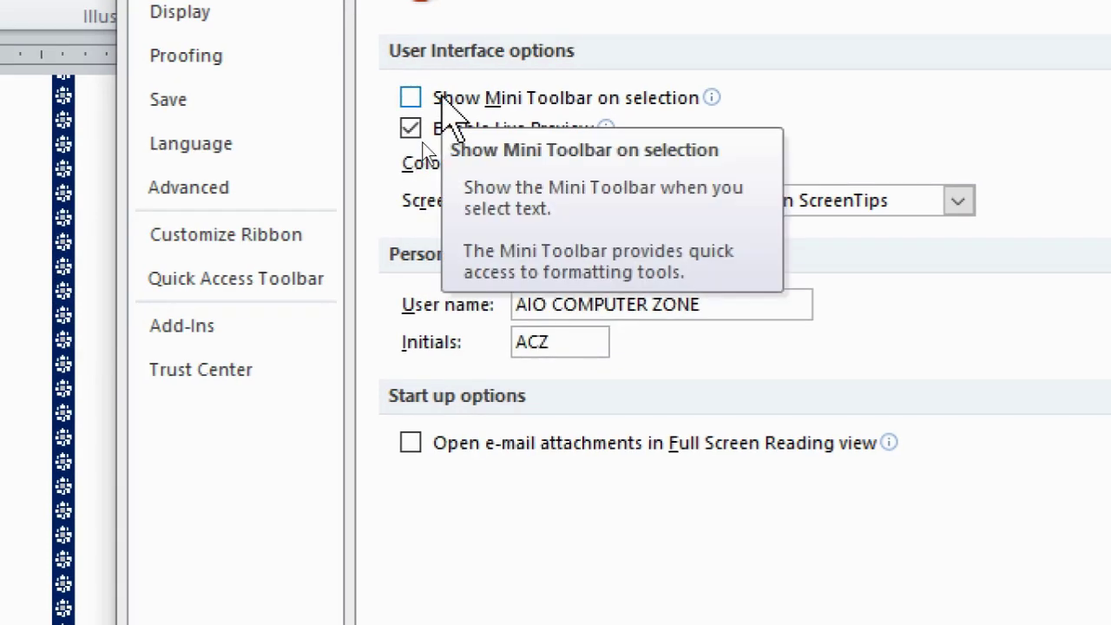
key(ctrl+4)
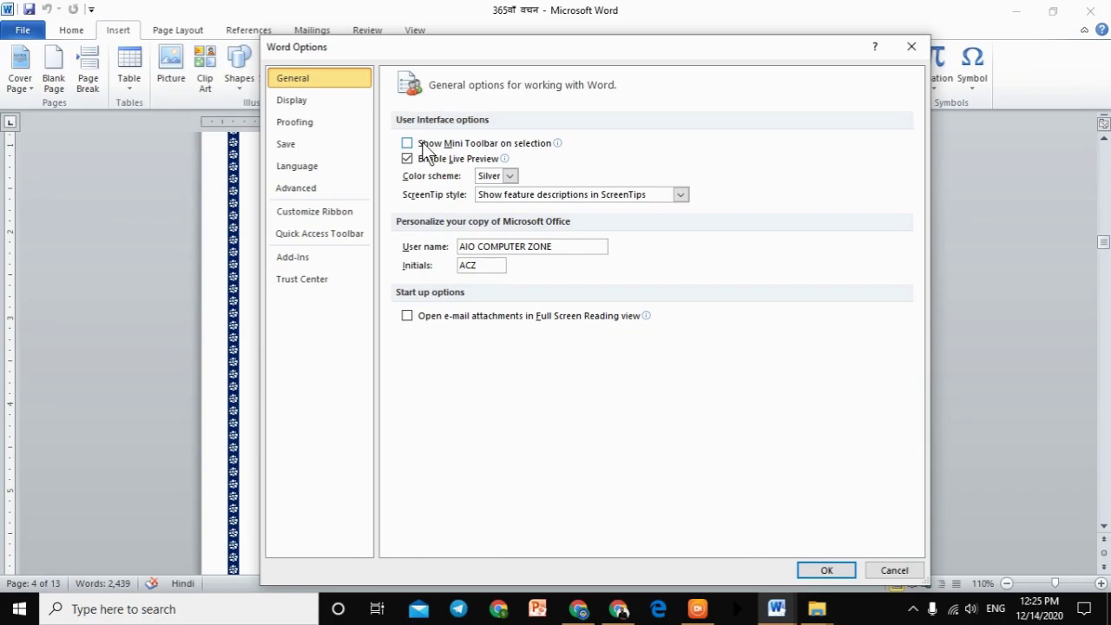
click(408, 159)
click(407, 143)
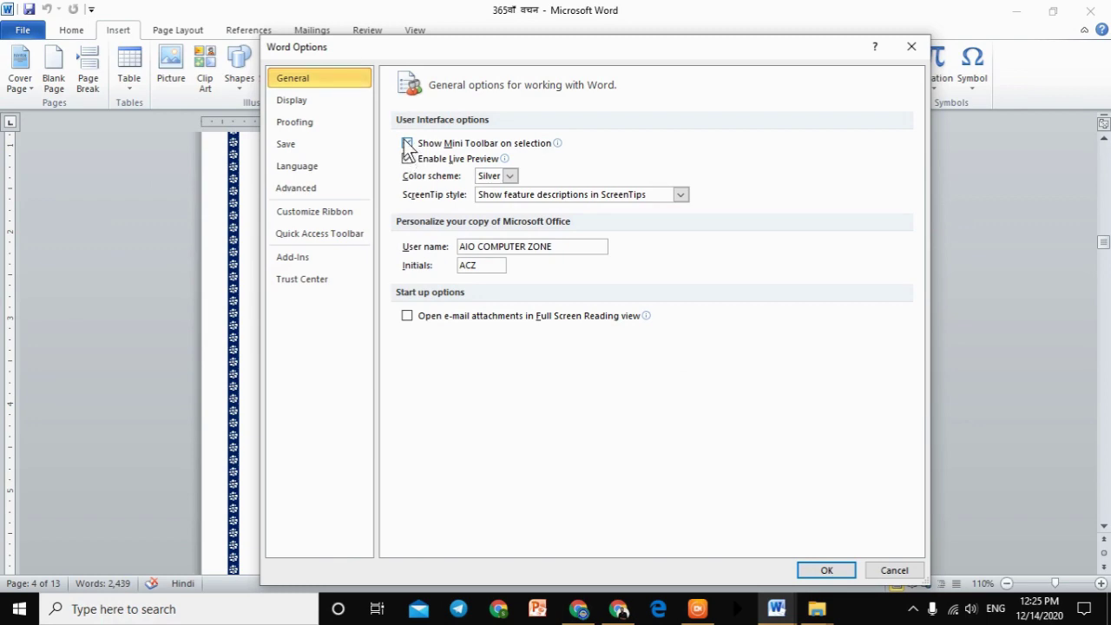
click(827, 575)
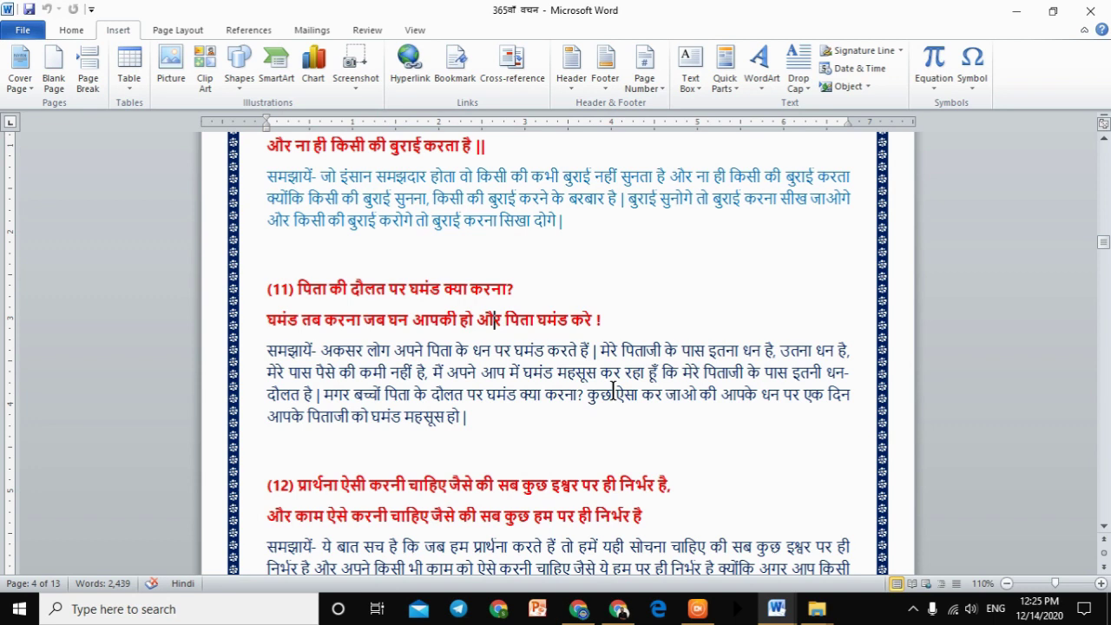
Check the "Show Mini Toolbar on selection" setting in the General Word Options and leave without changes.
click(23, 30)
click(85, 333)
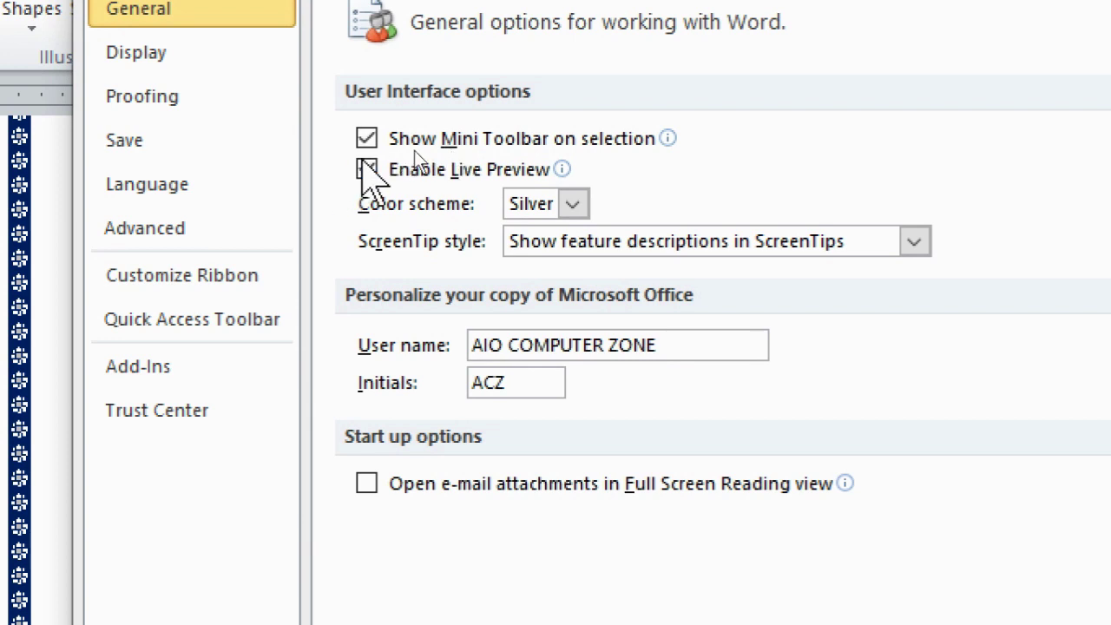
mouse_move(391, 158)
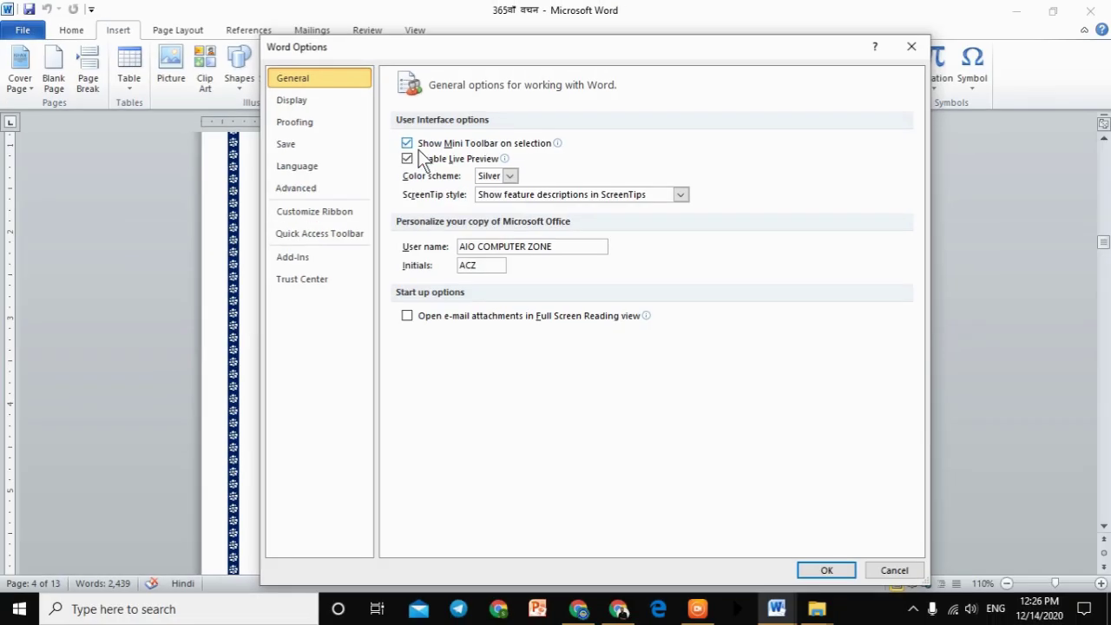
click(881, 571)
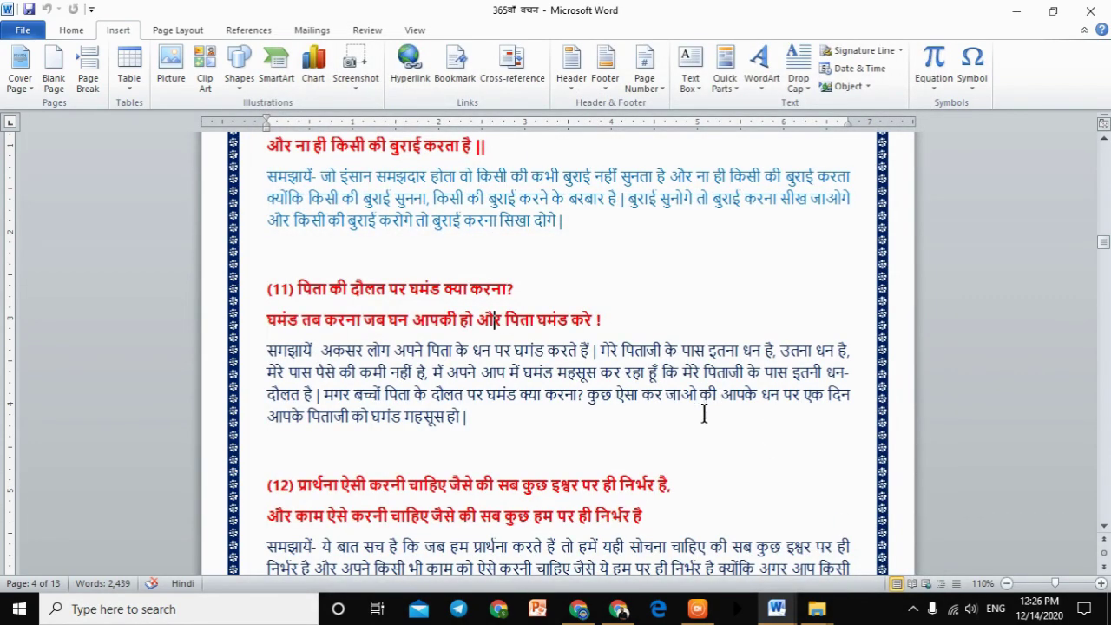
Select different passages in quotes (10) to (12) to examine the Mini Toolbar and its formatting tools.
drag(701, 415, 530, 340)
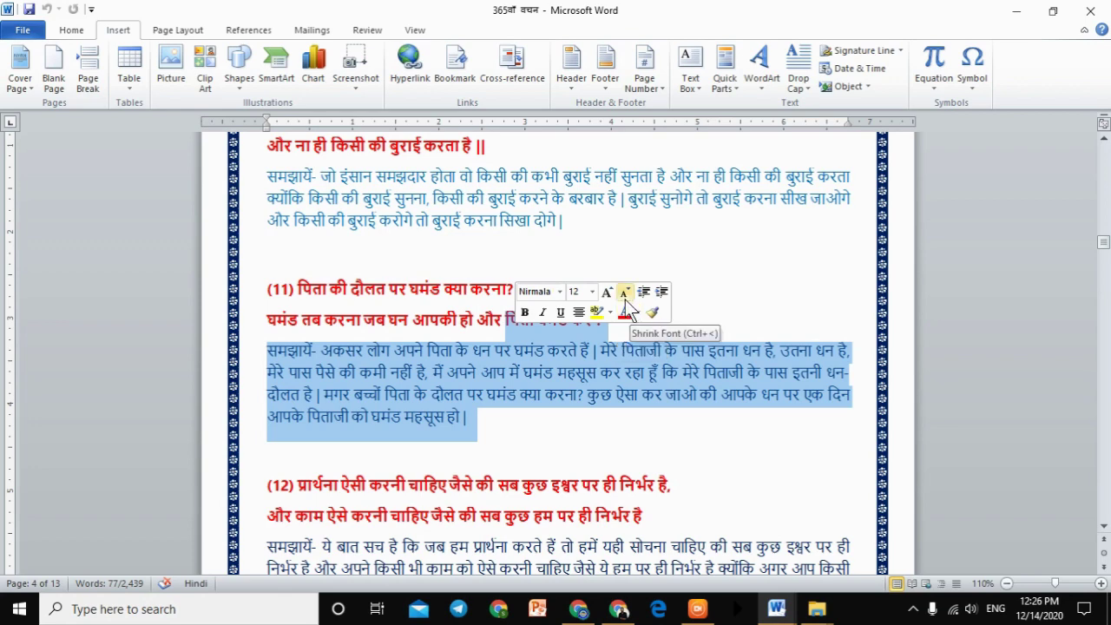
click(559, 353)
scroll(559, 364, up, 6)
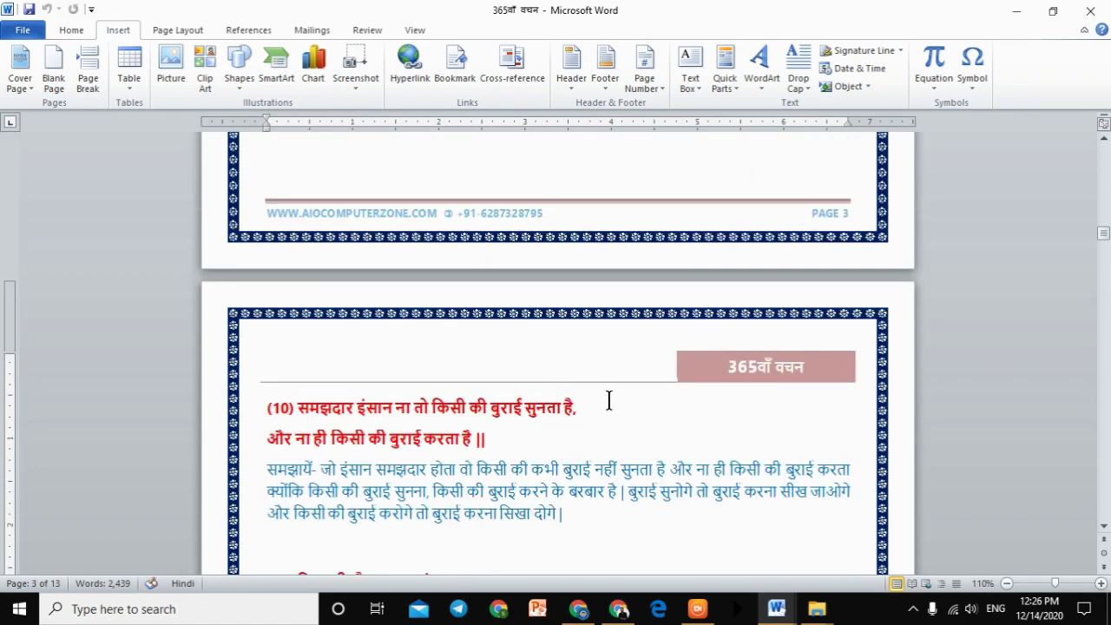
drag(609, 406, 327, 388)
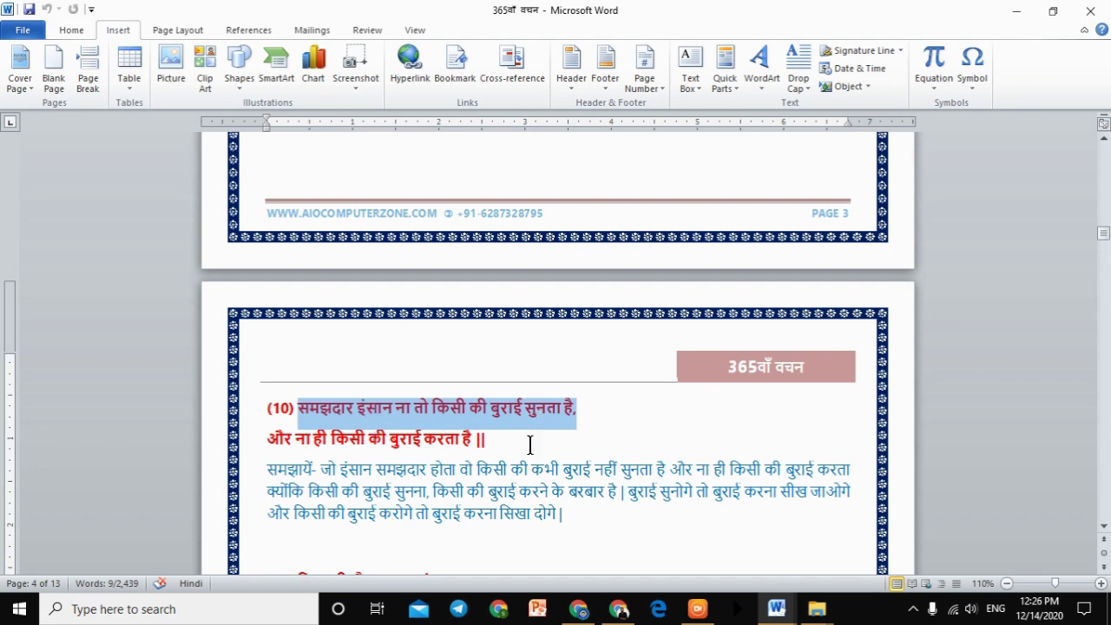
scroll(530, 439, down, 8)
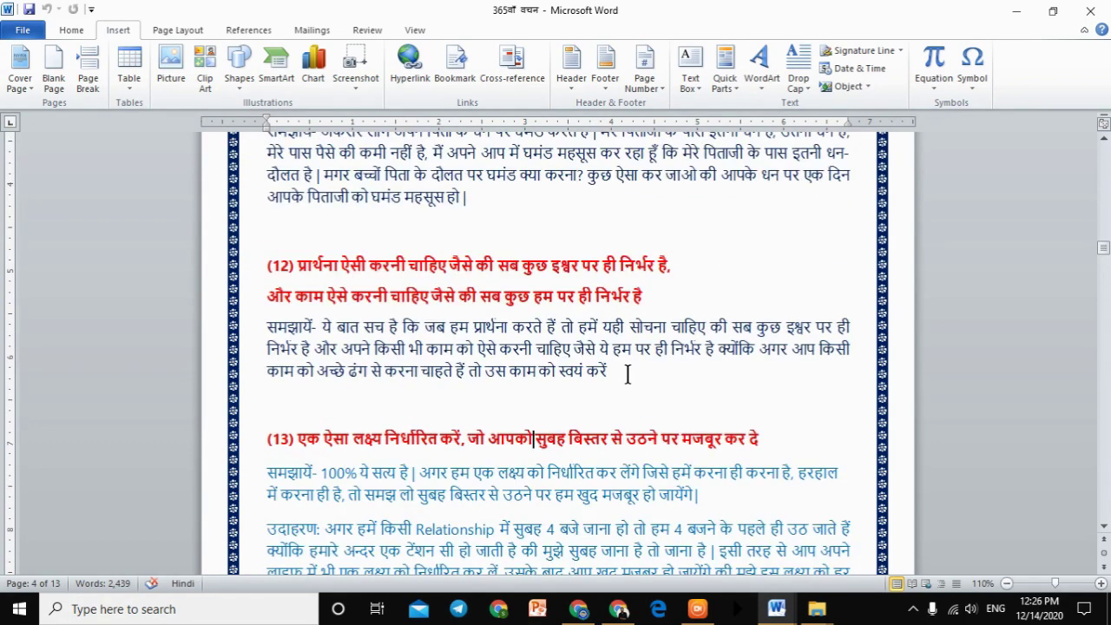
drag(627, 375, 284, 300)
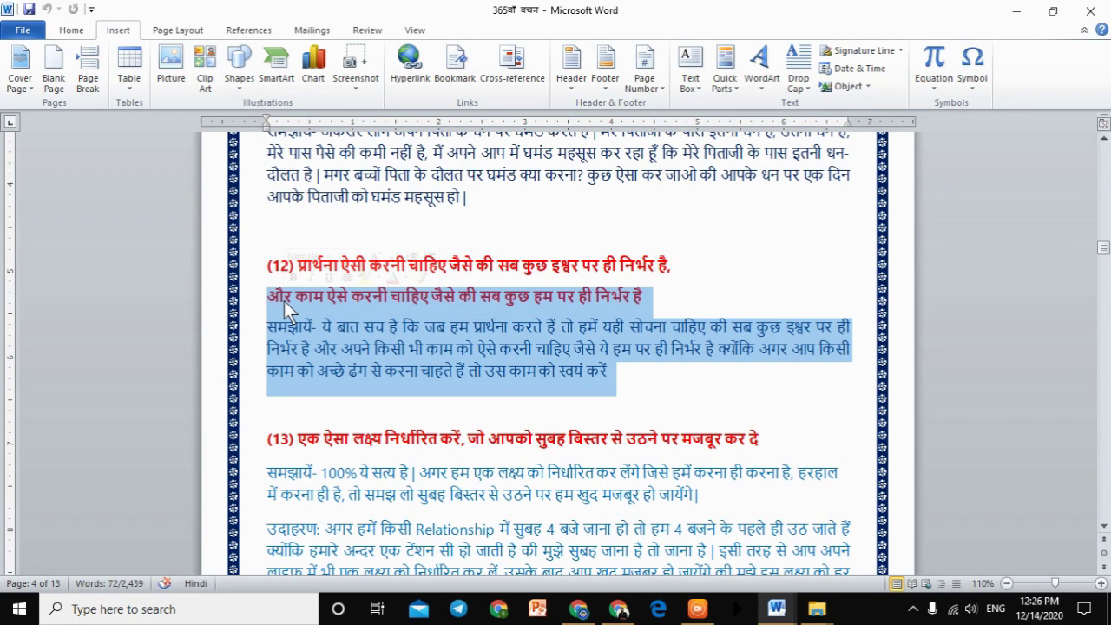
click(431, 356)
scroll(432, 359, up, 3)
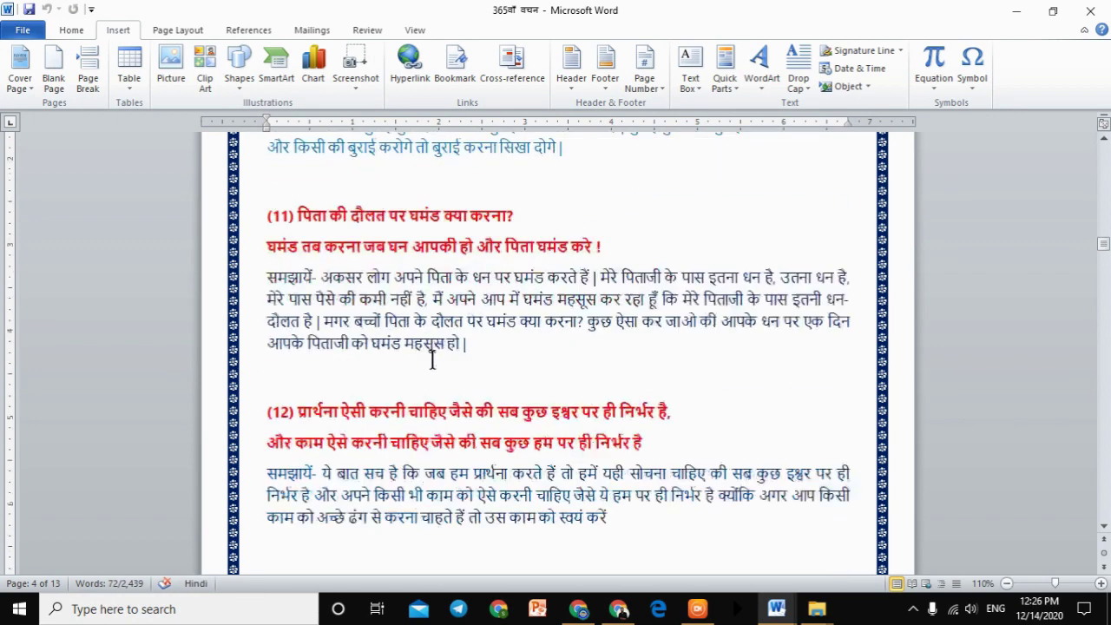
scroll(433, 359, up, 2)
drag(549, 373, 304, 319)
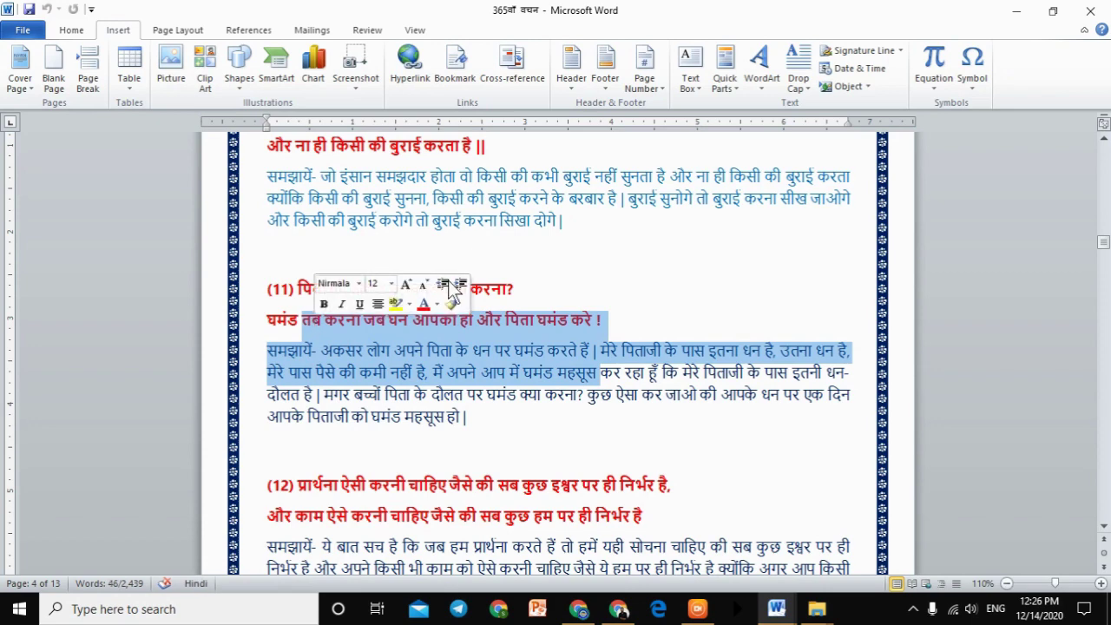
drag(570, 224, 519, 200)
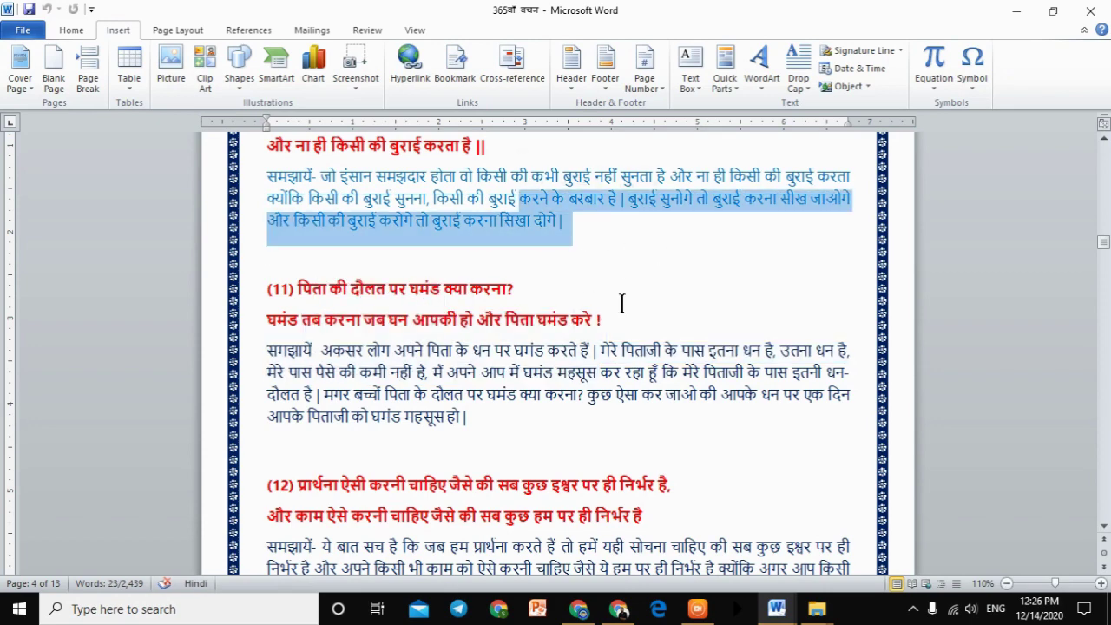
scroll(620, 375, up, 4)
drag(595, 497, 465, 445)
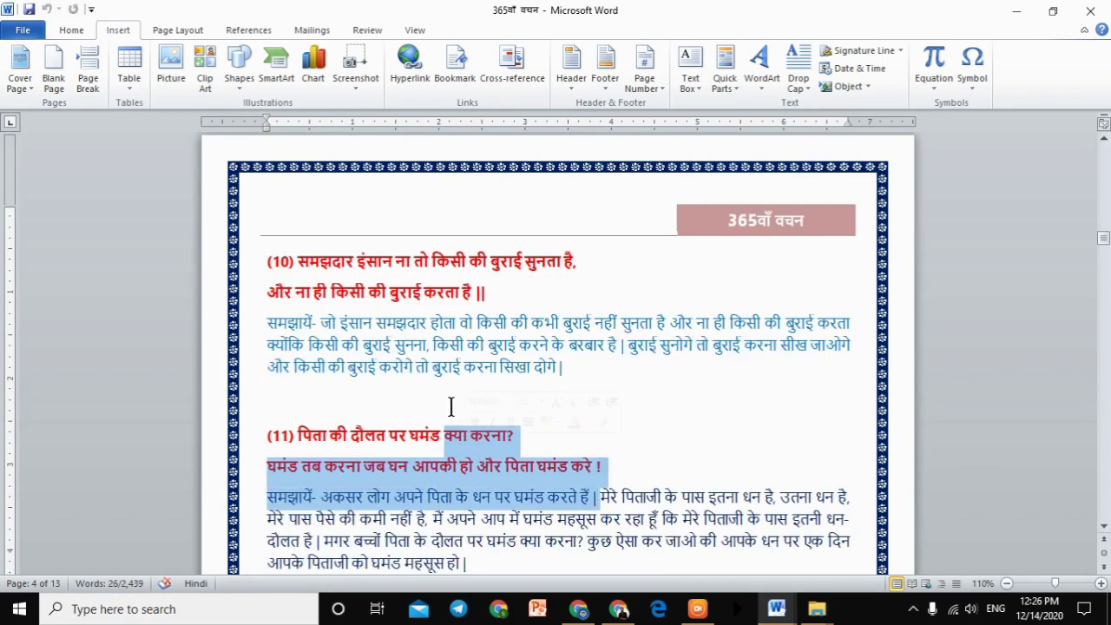
scroll(541, 528, down, 2)
drag(541, 528, 438, 472)
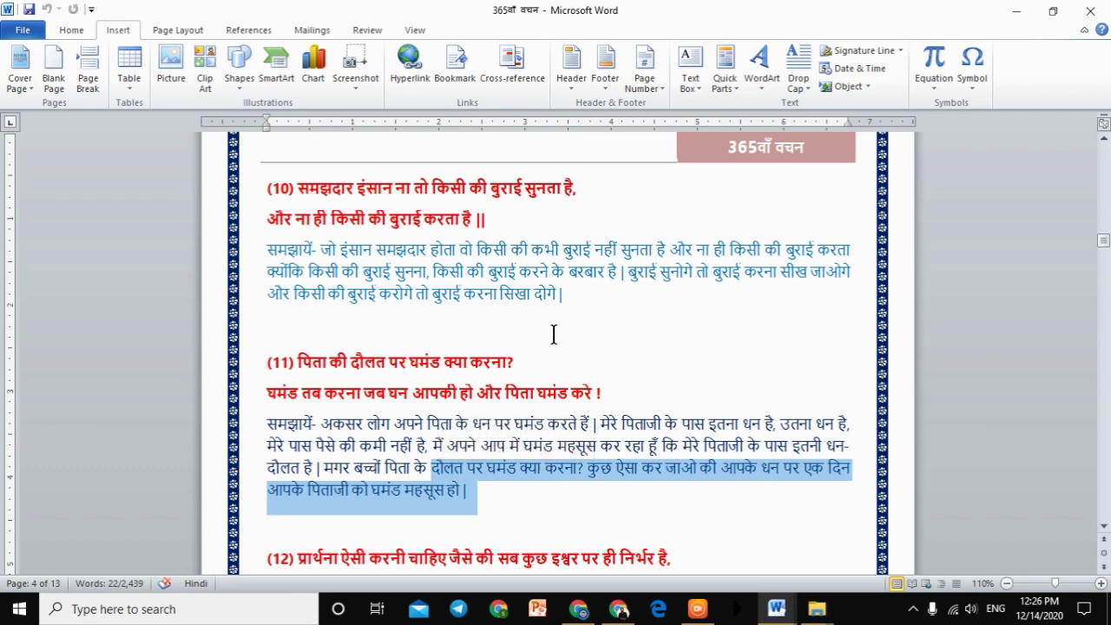
drag(571, 306, 415, 278)
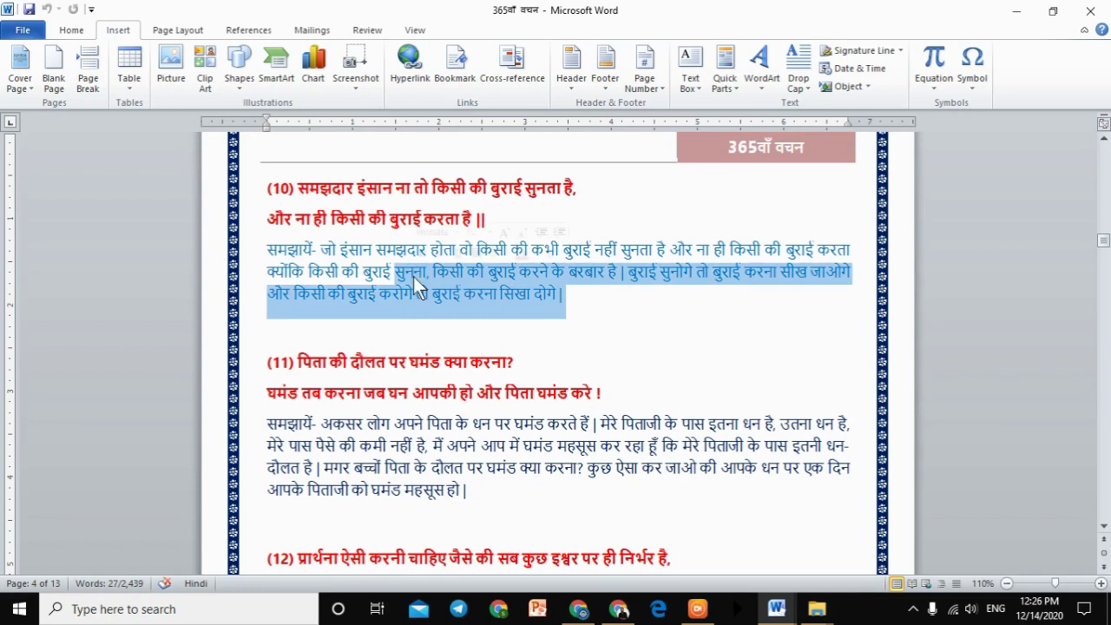
Try red font colour from the Mini Toolbar on the end of the explanation under quote (10), and undo it.
click(512, 274)
drag(564, 296, 477, 275)
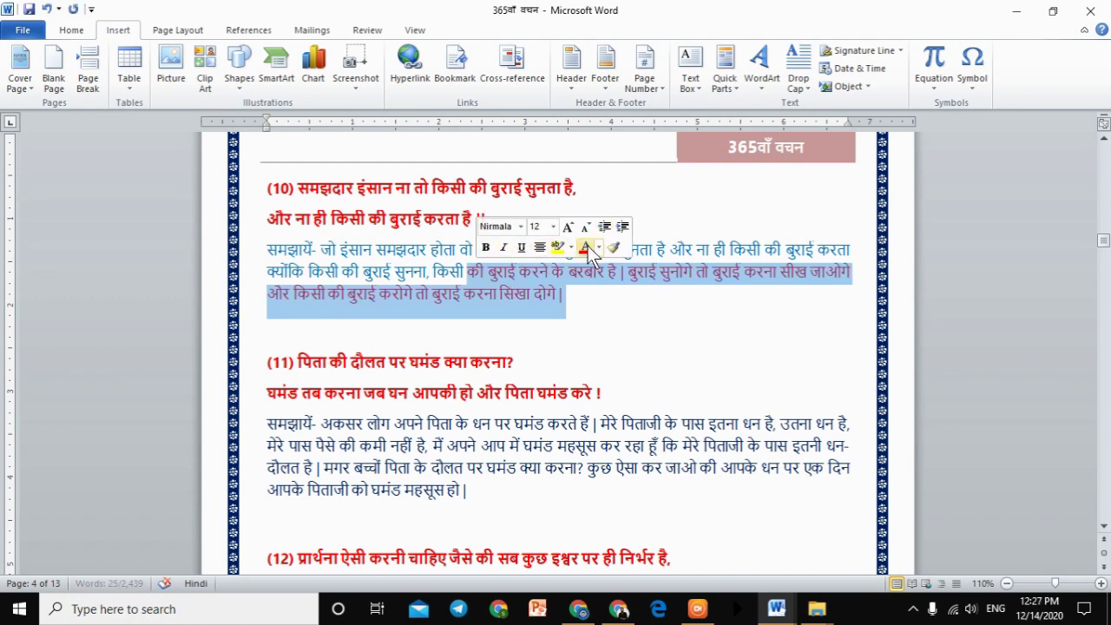
key(Delete)
key(ctrl+z)
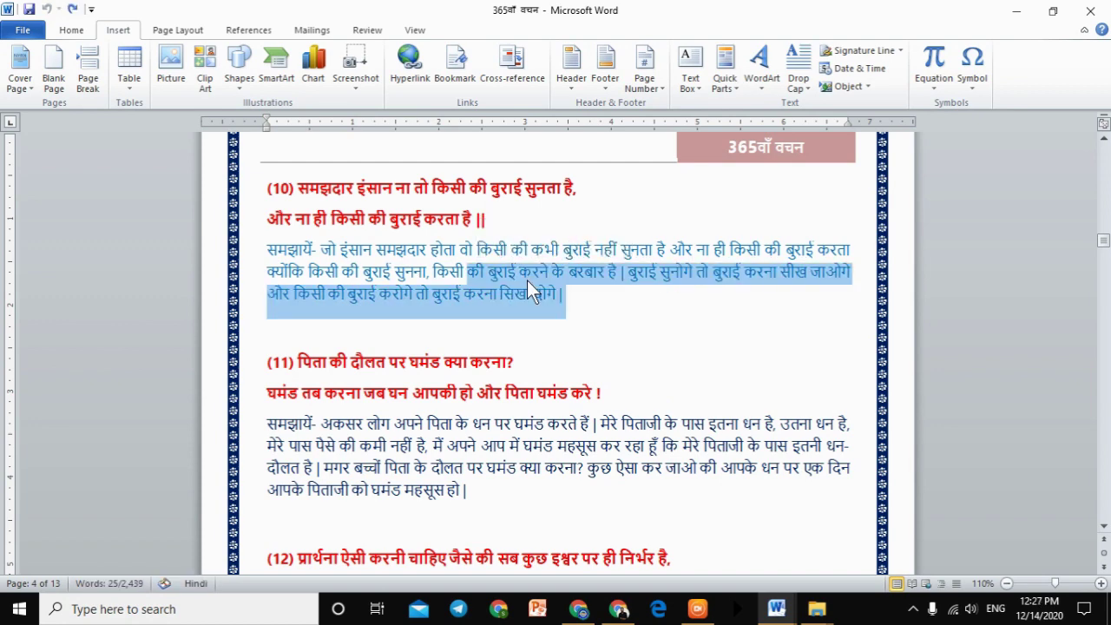
Disable "Show Mini Toolbar on selection" in the General Word Options and apply the setting.
click(22, 30)
click(82, 338)
click(408, 143)
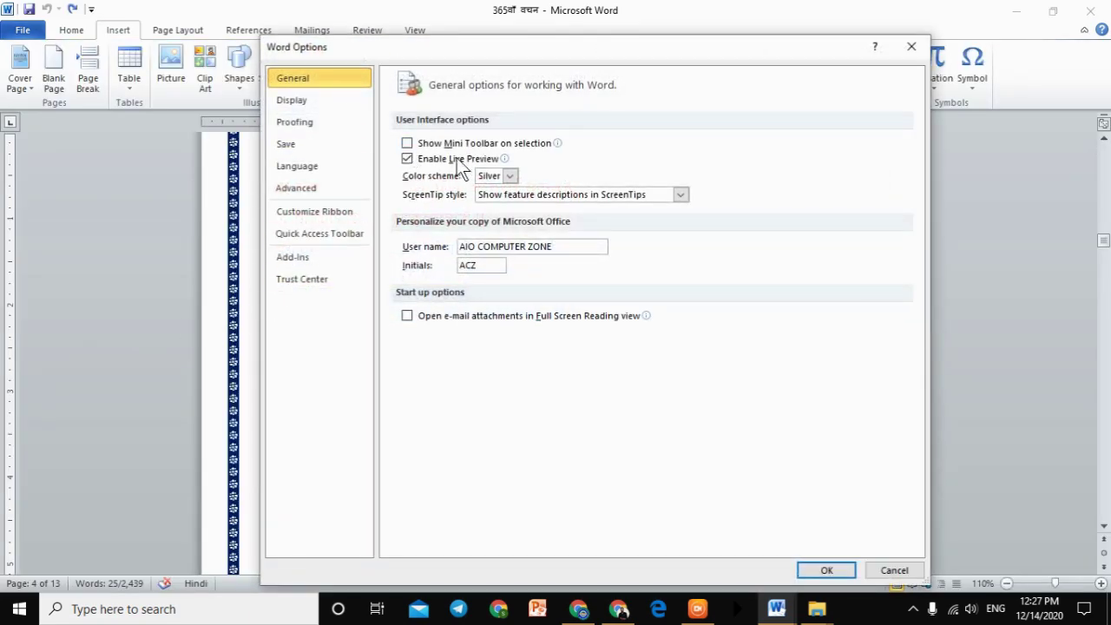
click(821, 573)
Select passages of the document again to check how text selection behaves with the Mini Toolbar disabled.
click(657, 447)
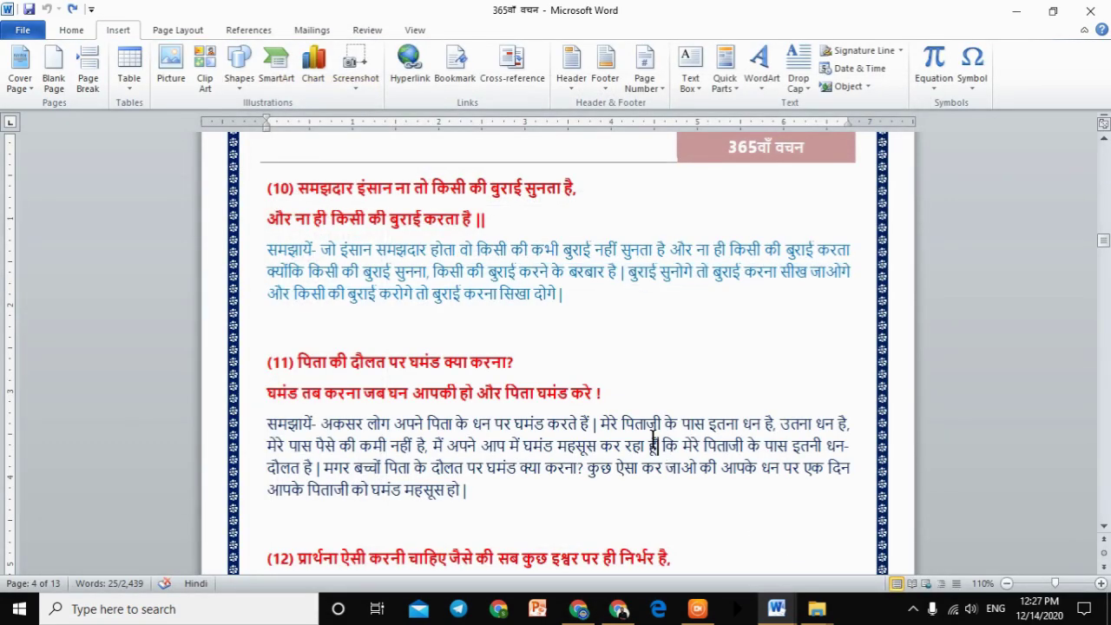
drag(583, 300, 434, 274)
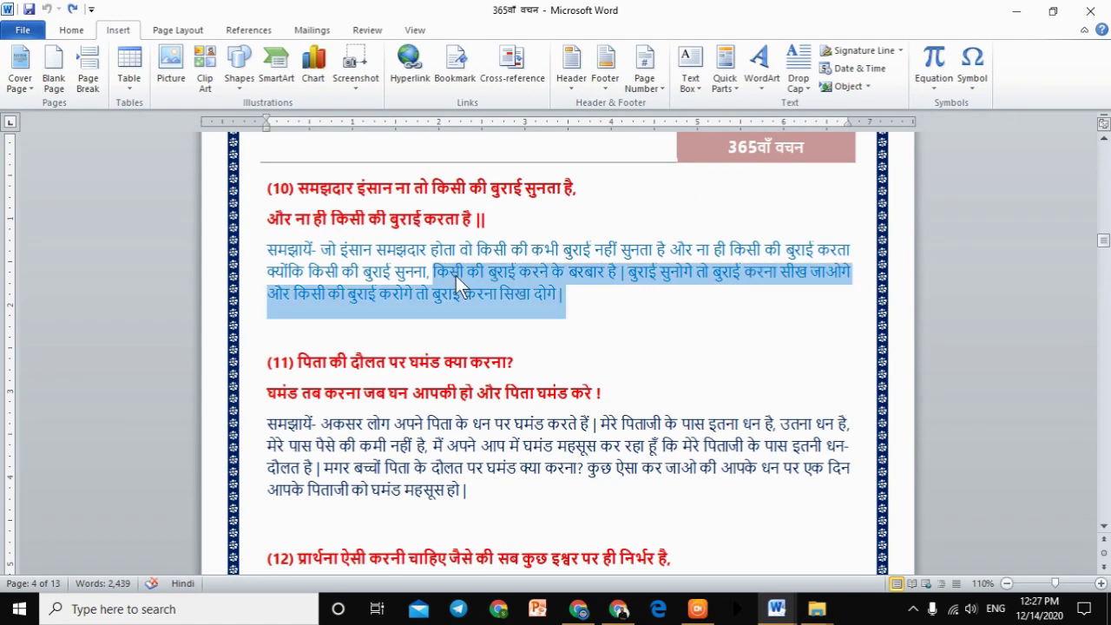
scroll(519, 405, up, 5)
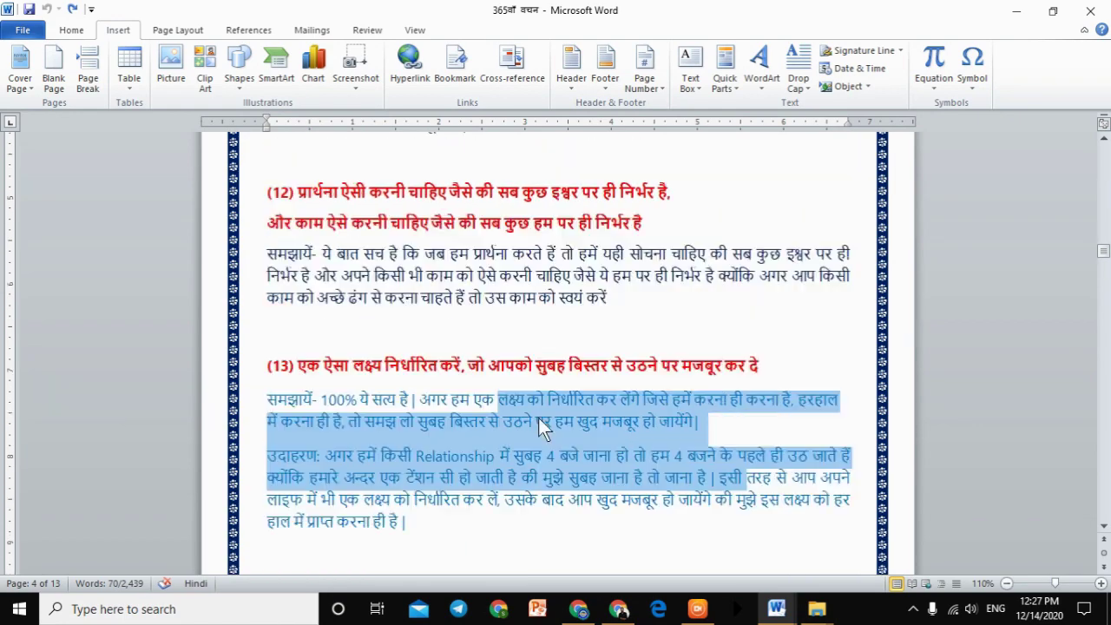
Select further passages around quotes (11) and (12) and check the formatting tools shown with the context menu of the selected text.
drag(608, 352, 564, 364)
scroll(578, 369, up, 5)
scroll(592, 375, down, 5)
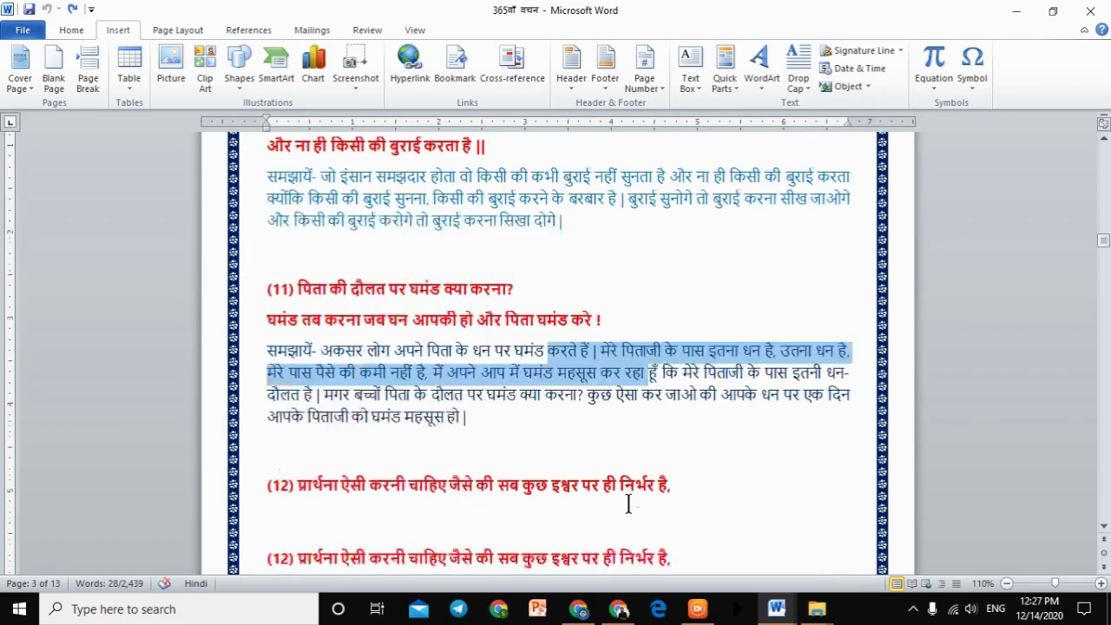
drag(649, 447, 405, 348)
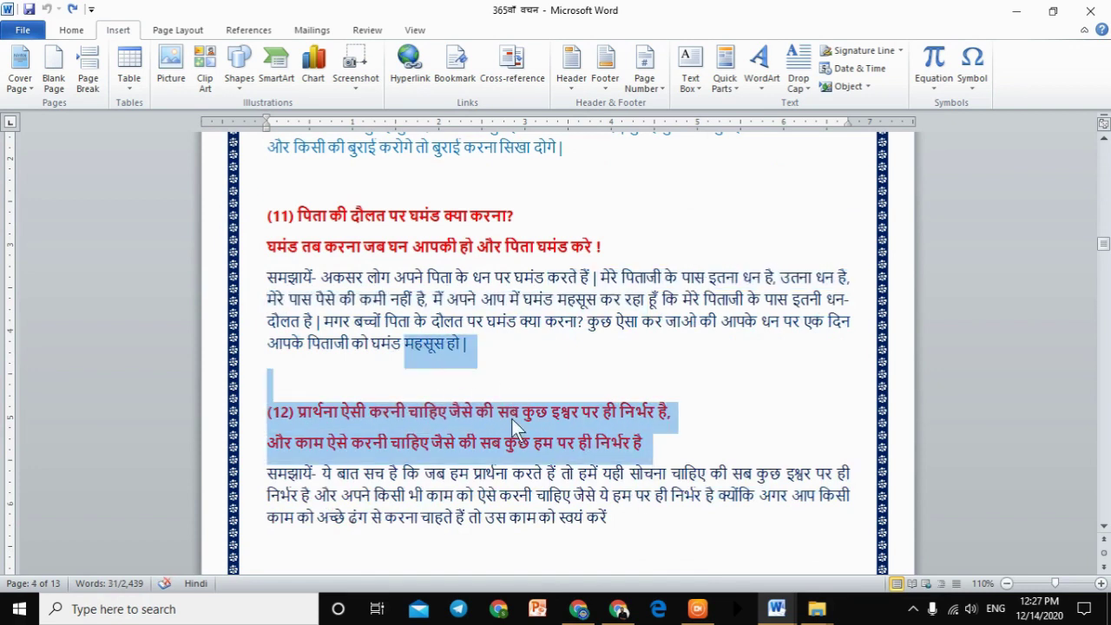
right_click(508, 418)
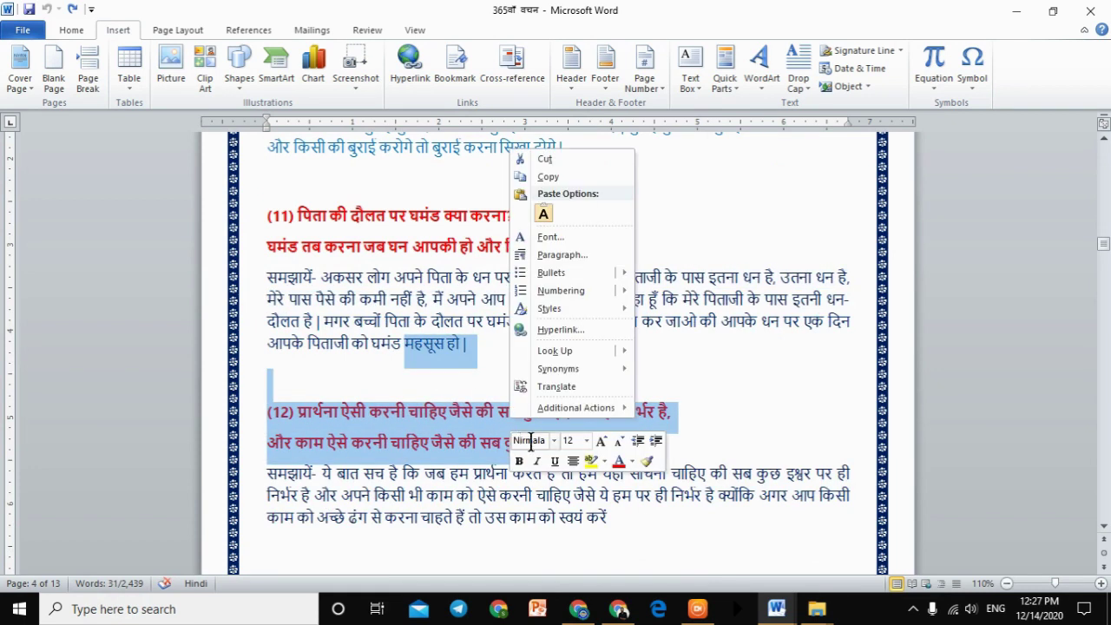
click(466, 444)
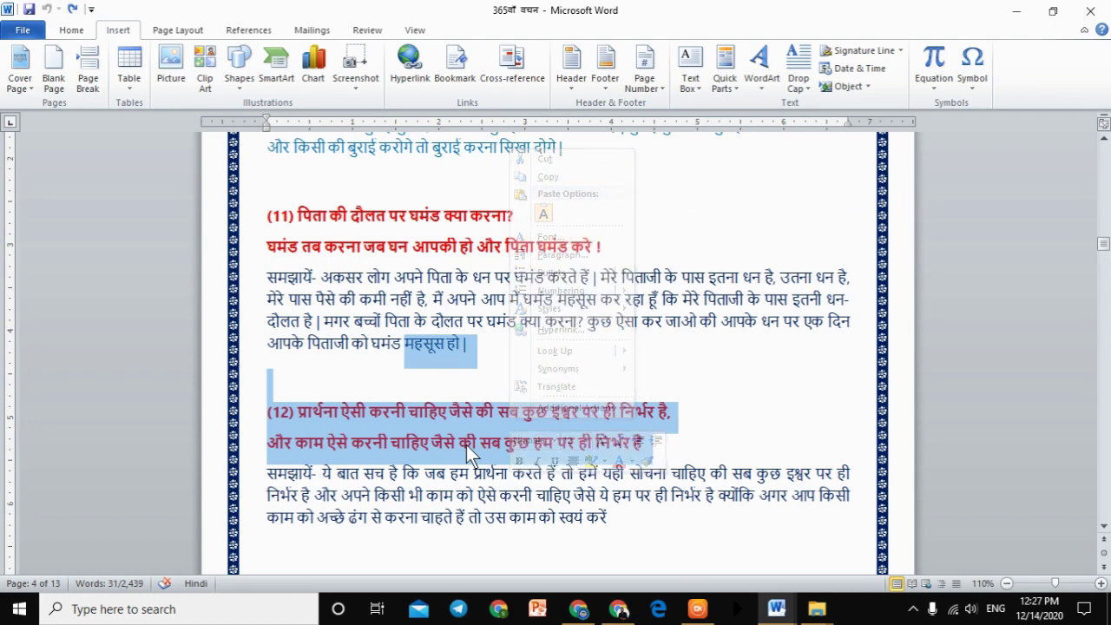
click(388, 443)
Enable "Show Mini Toolbar on selection" in the General Word Options, apply it, and select the explanation under quote (12) to test it.
click(22, 29)
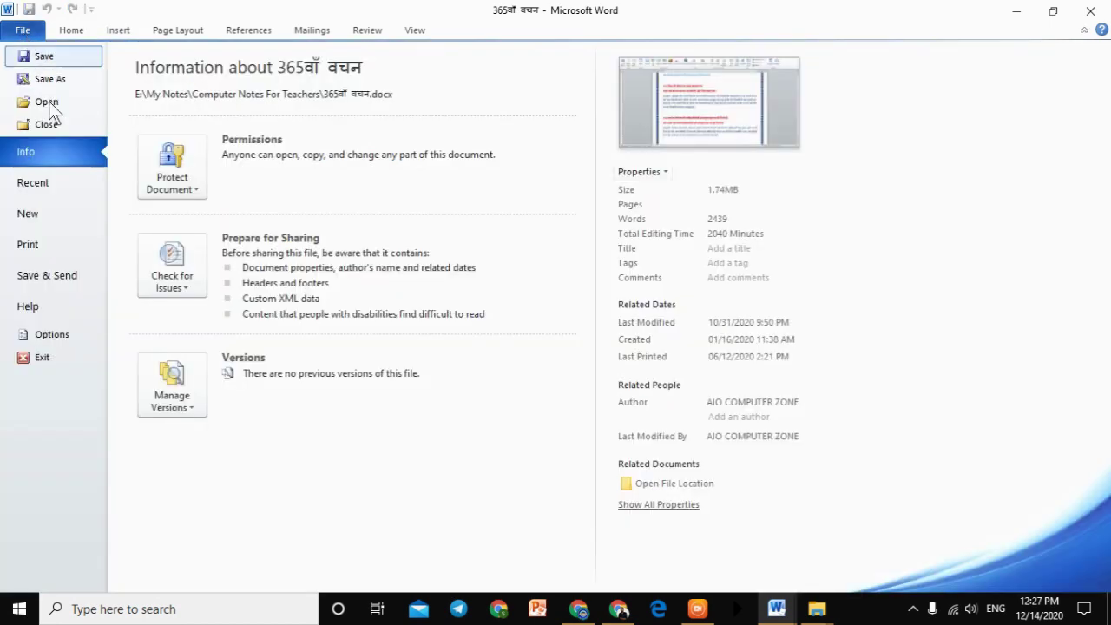
click(99, 331)
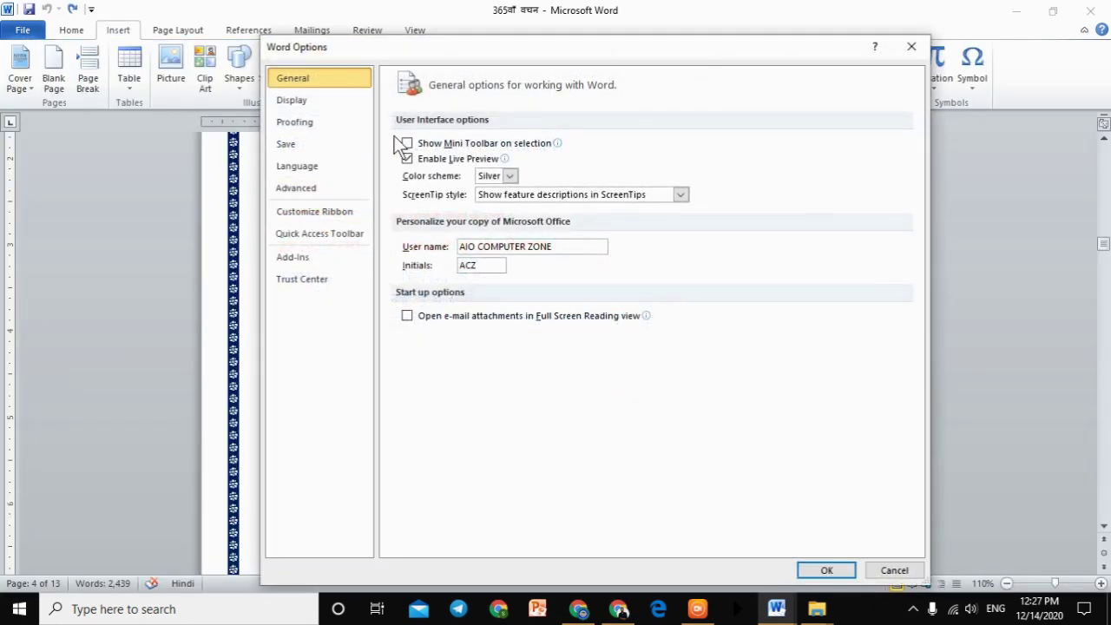
click(407, 143)
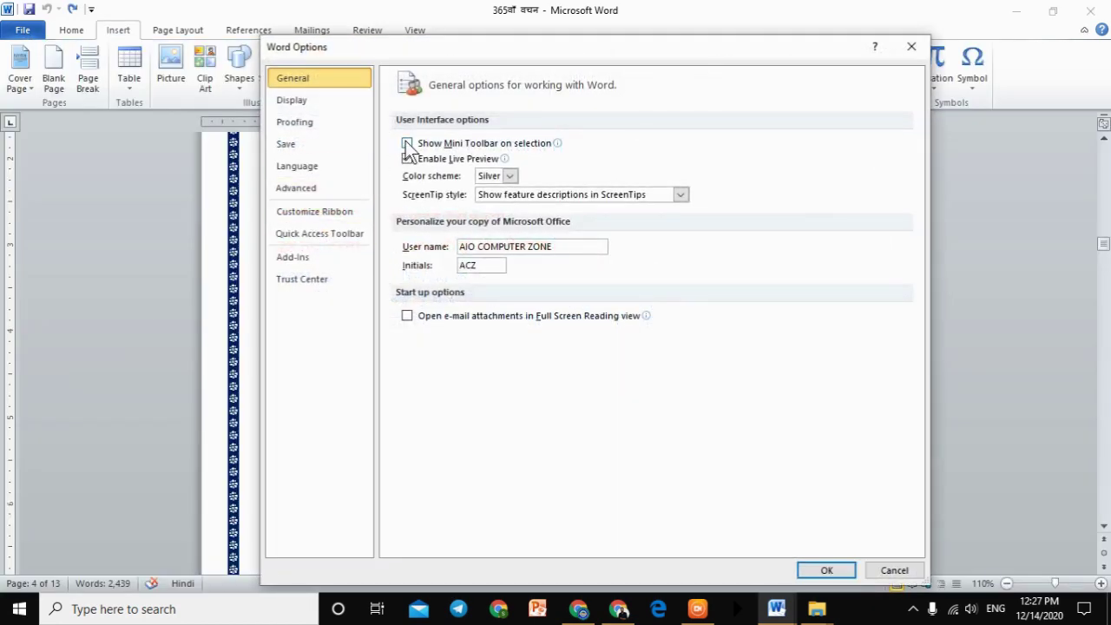
click(827, 570)
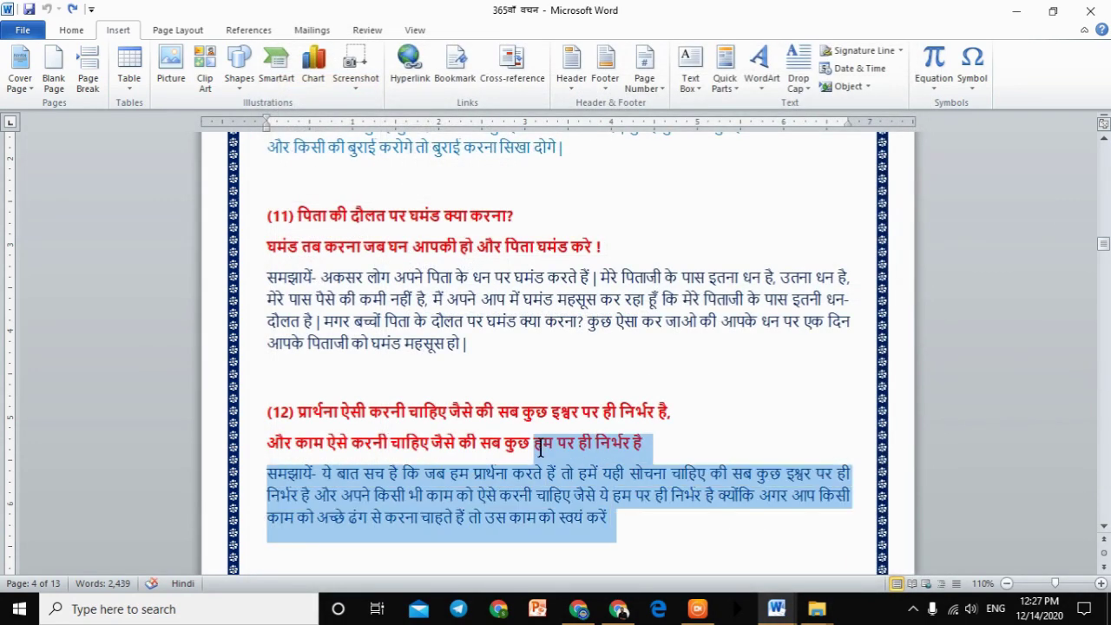
drag(646, 521, 535, 442)
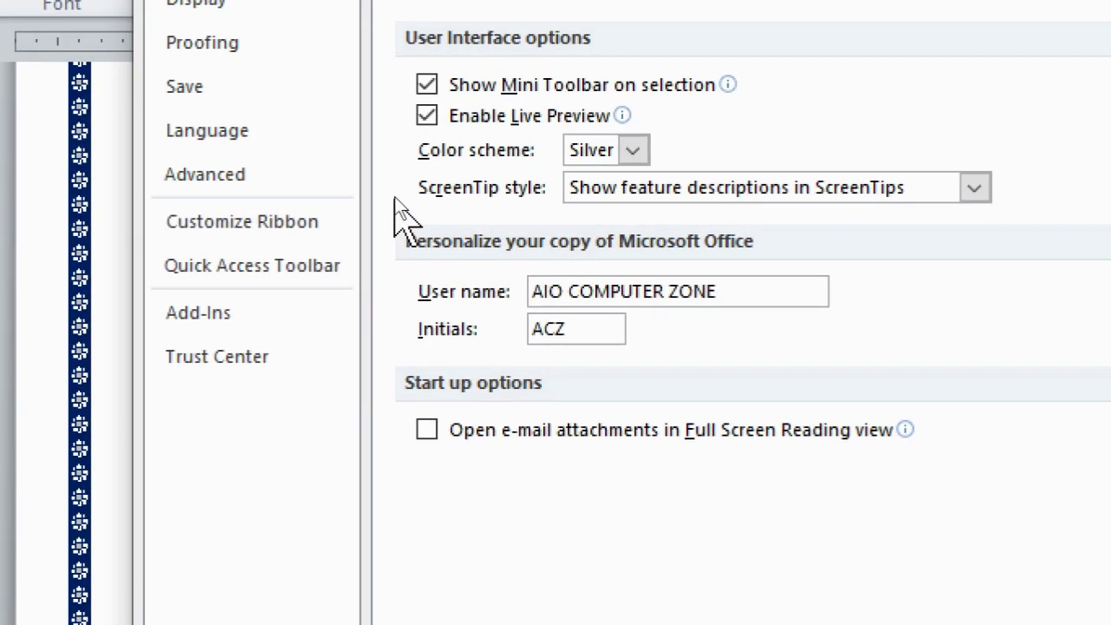
Close the Word Options and check the font colour palette on selected passages of quote (11)'s explanation without applying a colour.
mouse_move(525, 121)
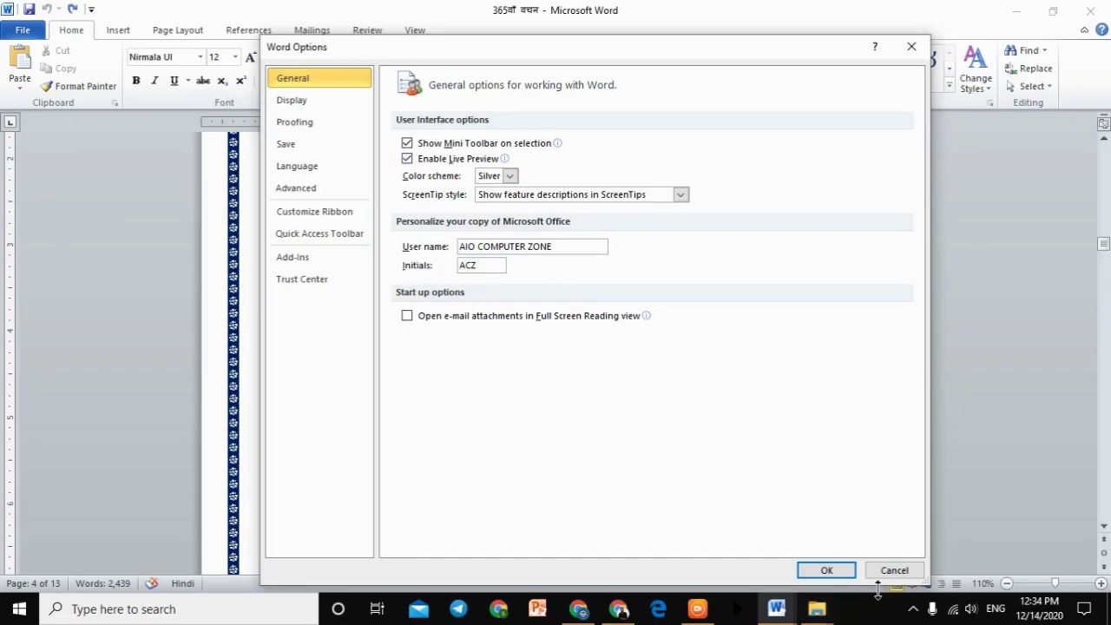
click(894, 571)
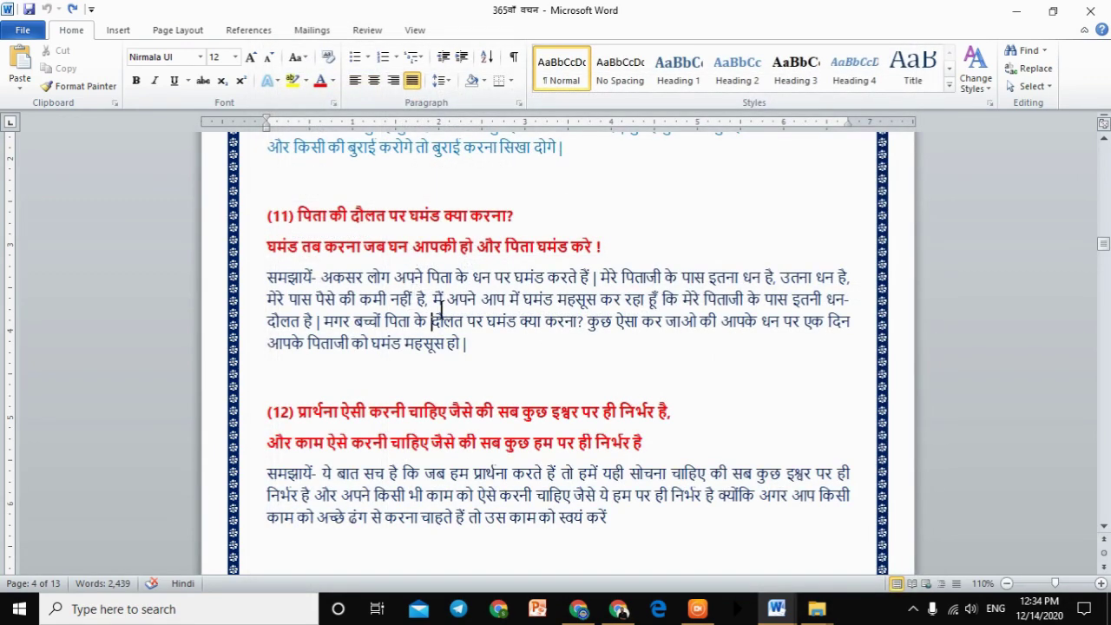
drag(495, 344, 365, 323)
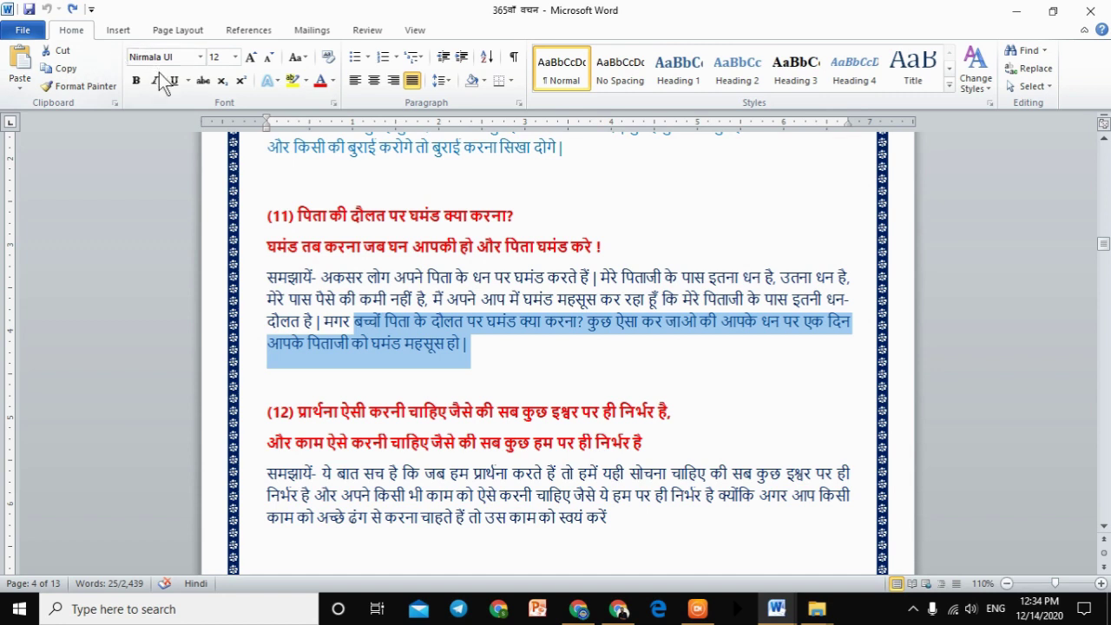
click(332, 81)
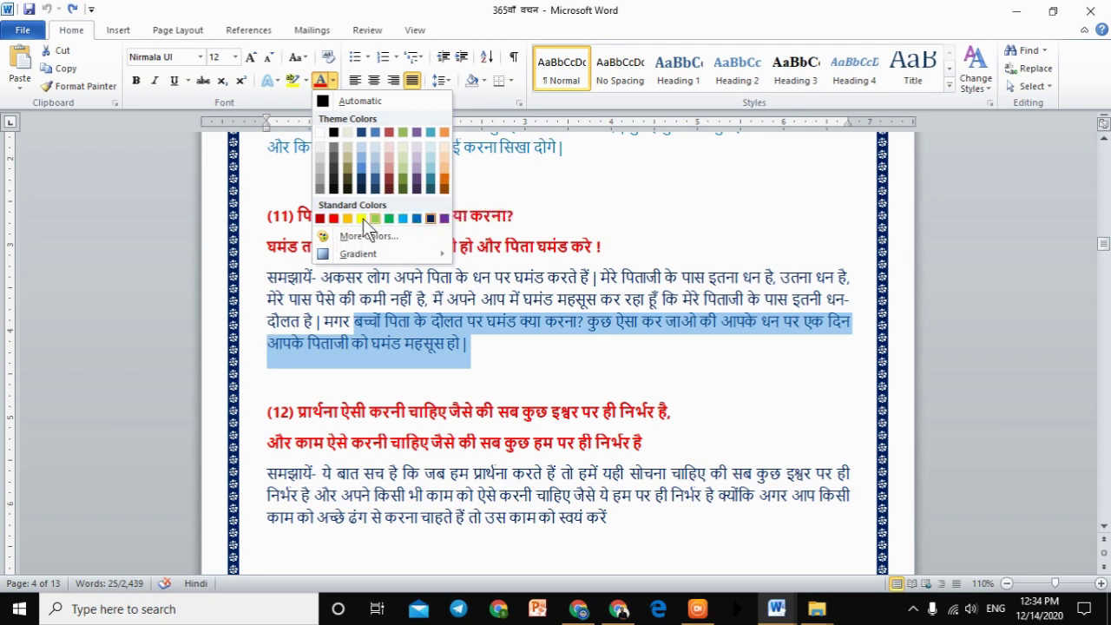
click(402, 301)
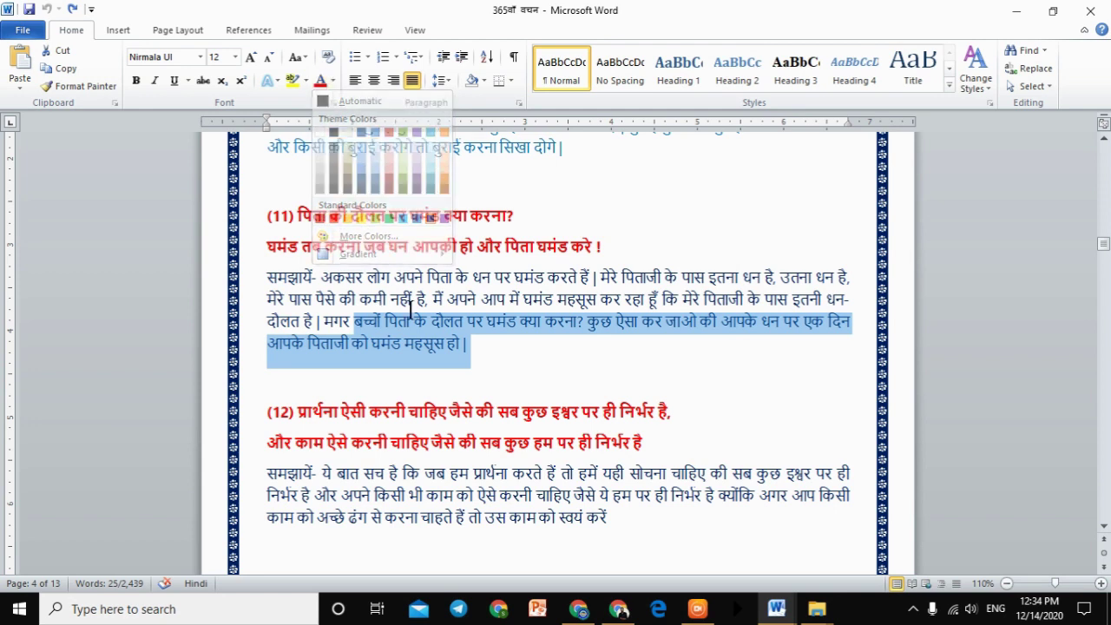
click(518, 313)
drag(516, 301, 356, 281)
click(333, 79)
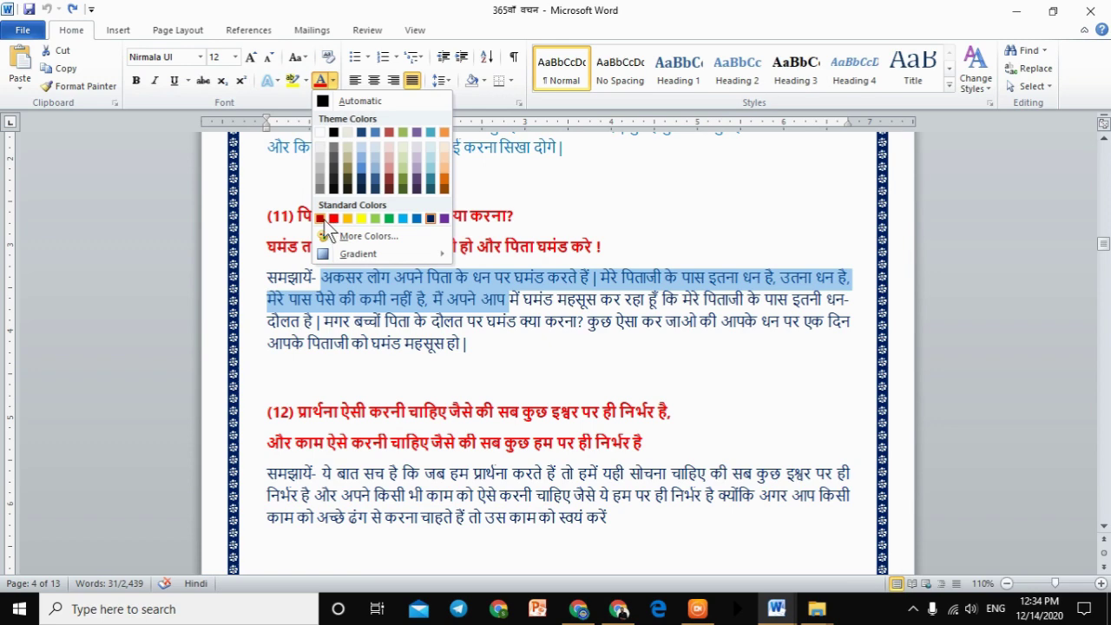
click(323, 371)
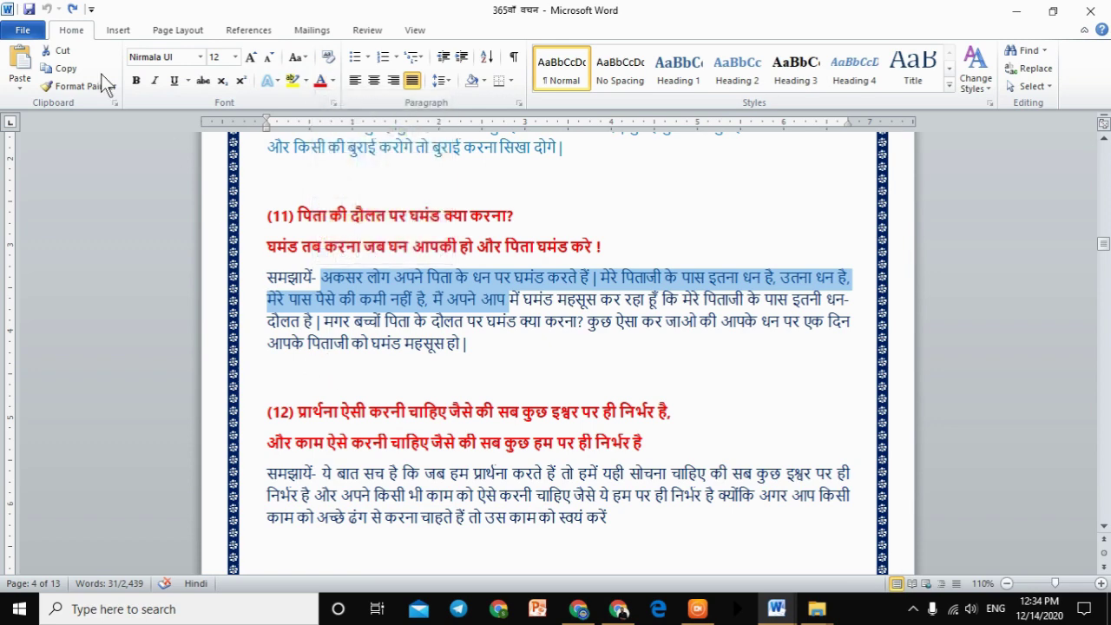
Turn on "Enable Live Preview" in the General Word Options and apply the setting.
click(23, 31)
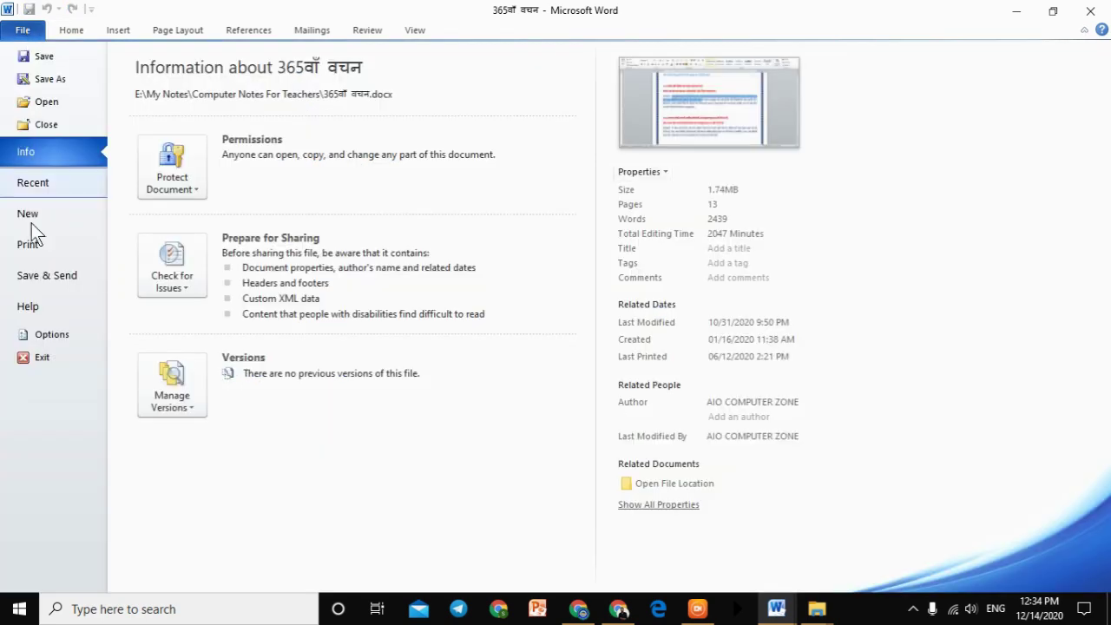
click(62, 336)
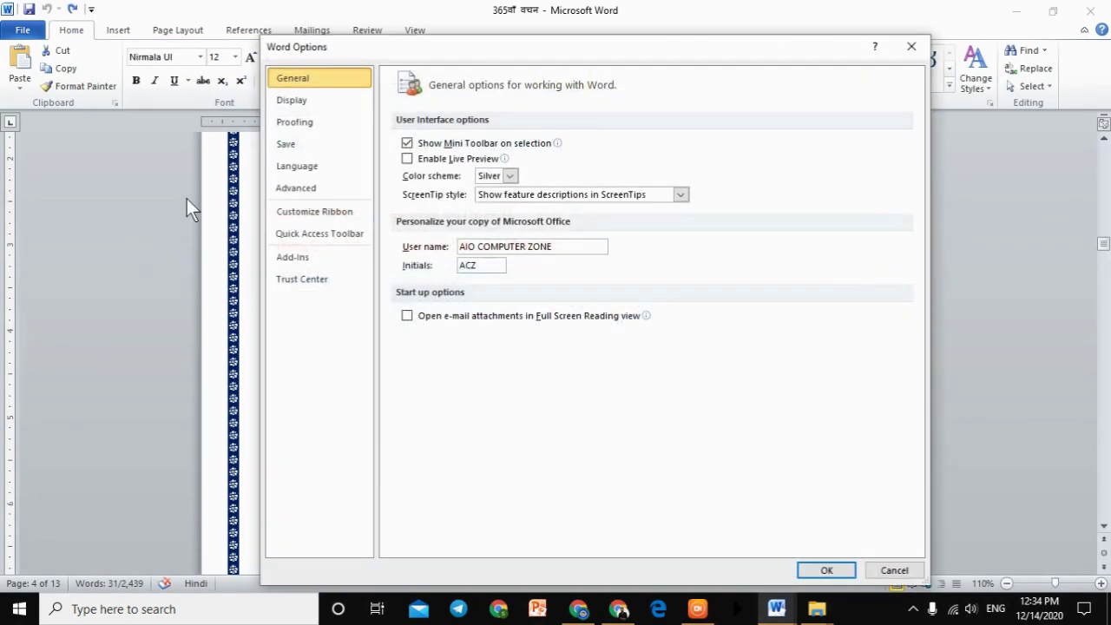
click(409, 158)
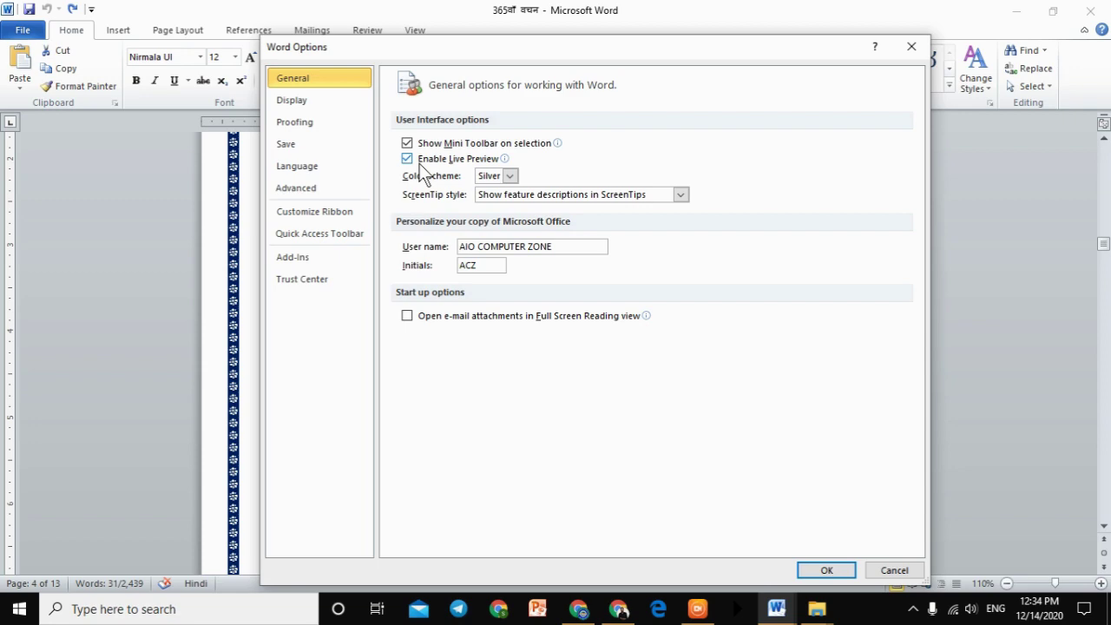
click(838, 577)
click(763, 516)
Select most of the explanation under quote (11) and preview different font colours on it without applying one.
drag(634, 341, 465, 291)
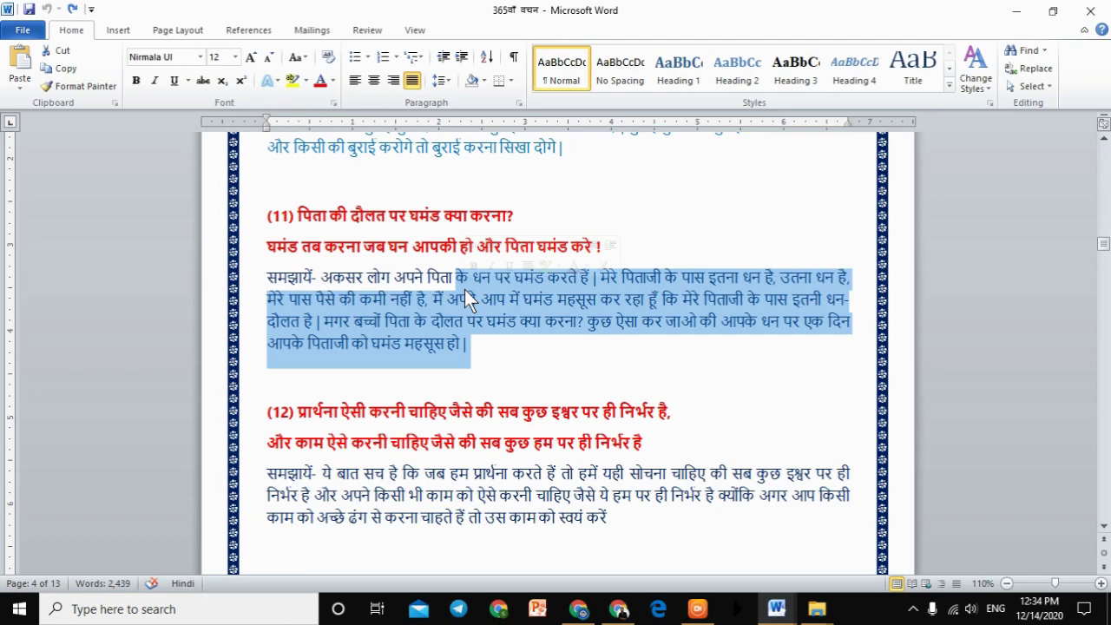
click(335, 79)
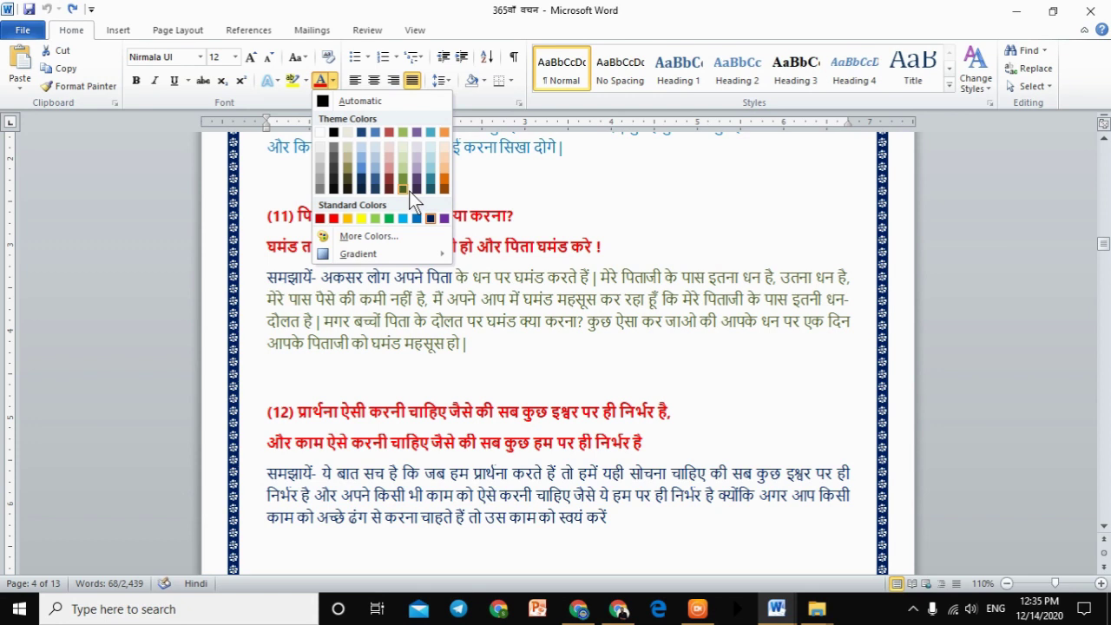
mouse_move(380, 259)
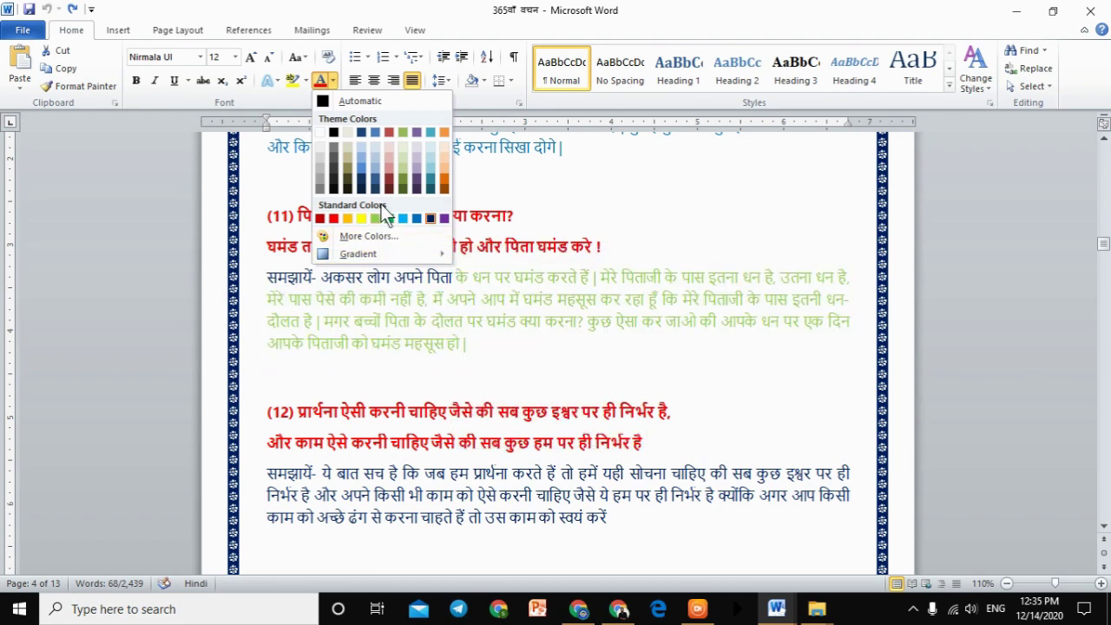
Turn off "Enable Live Preview" in the General Word Options, apply the setting and clear the text selection.
click(39, 32)
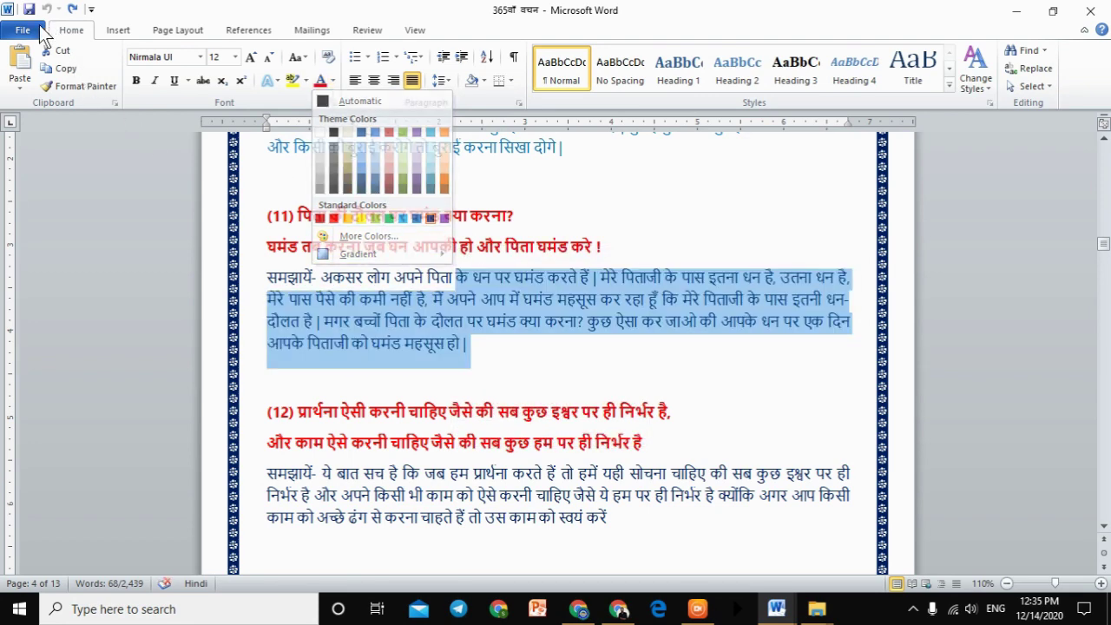
click(48, 335)
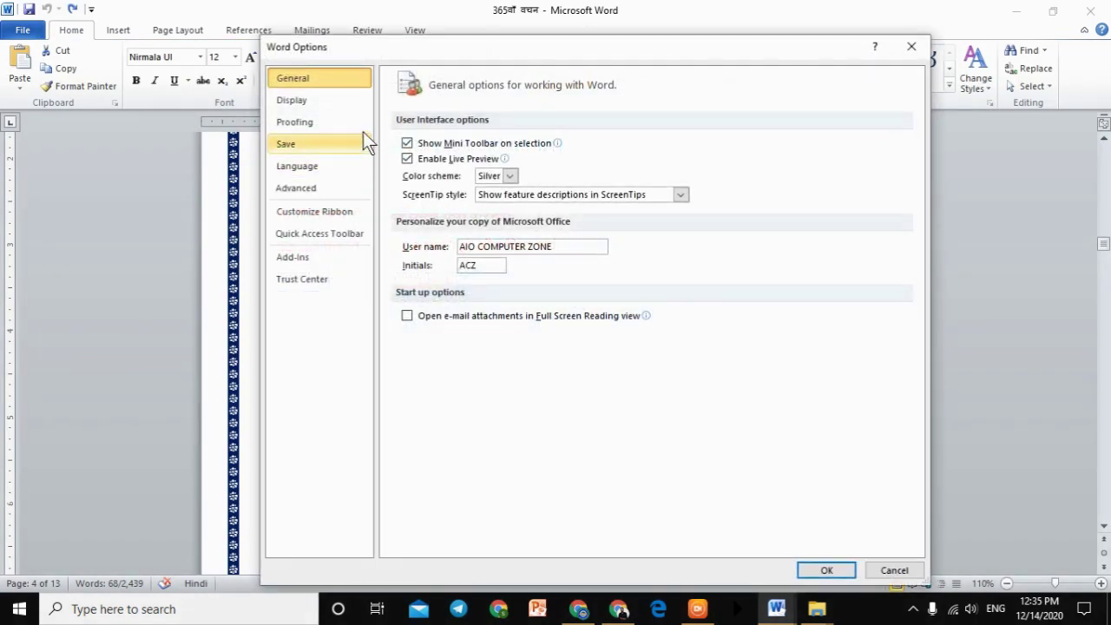
click(408, 160)
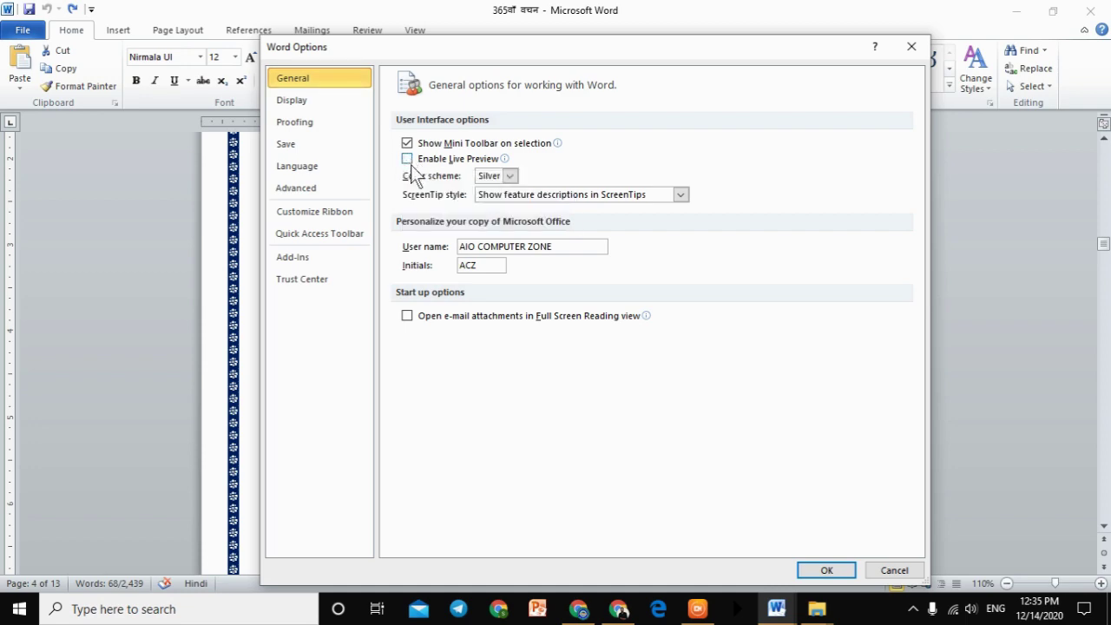
click(847, 573)
click(614, 369)
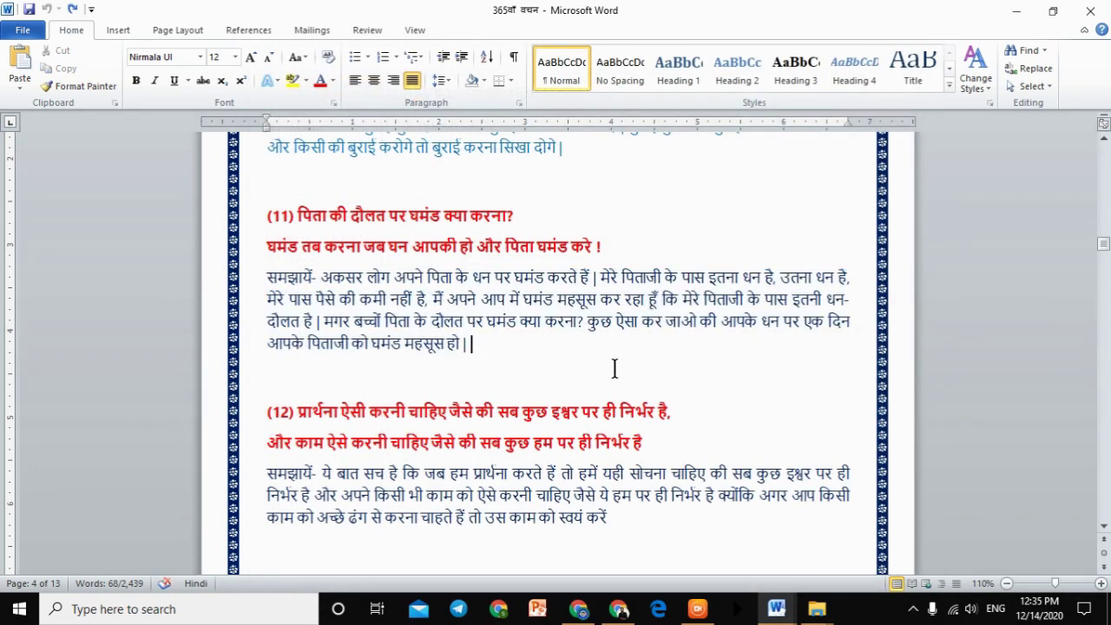
Apply the standard green font colour to the last lines of the explanation under quote (11).
drag(508, 341, 361, 299)
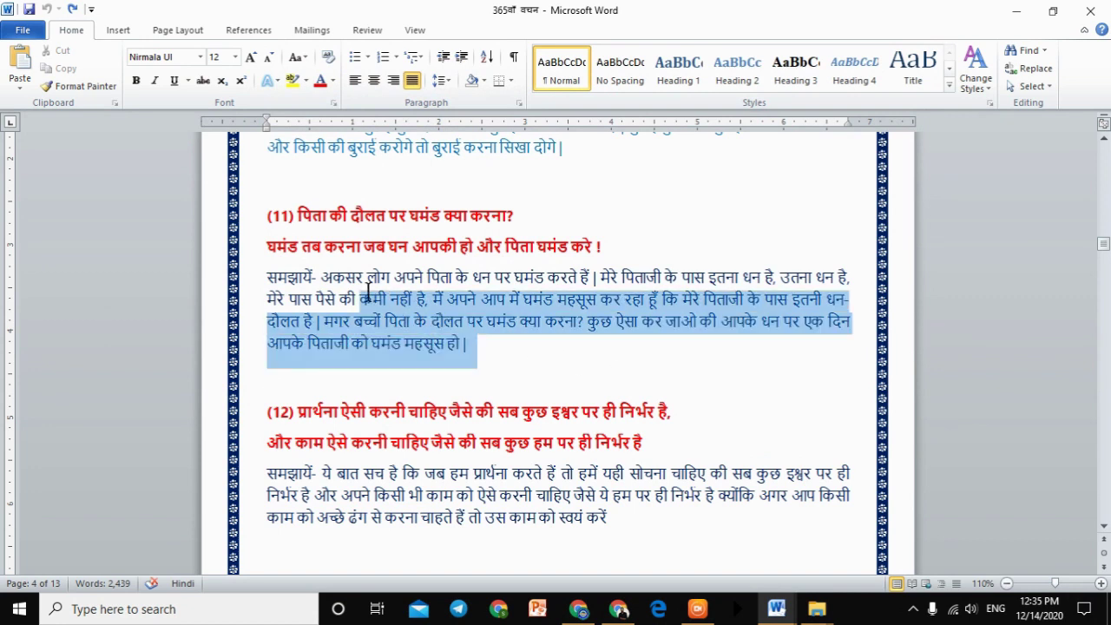
click(331, 78)
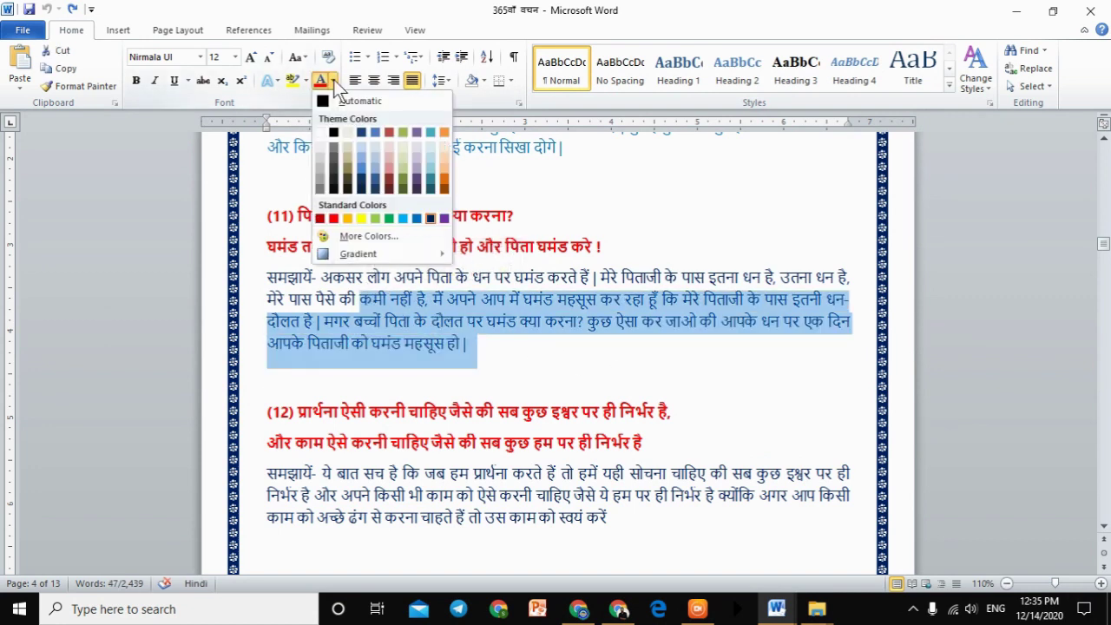
click(389, 219)
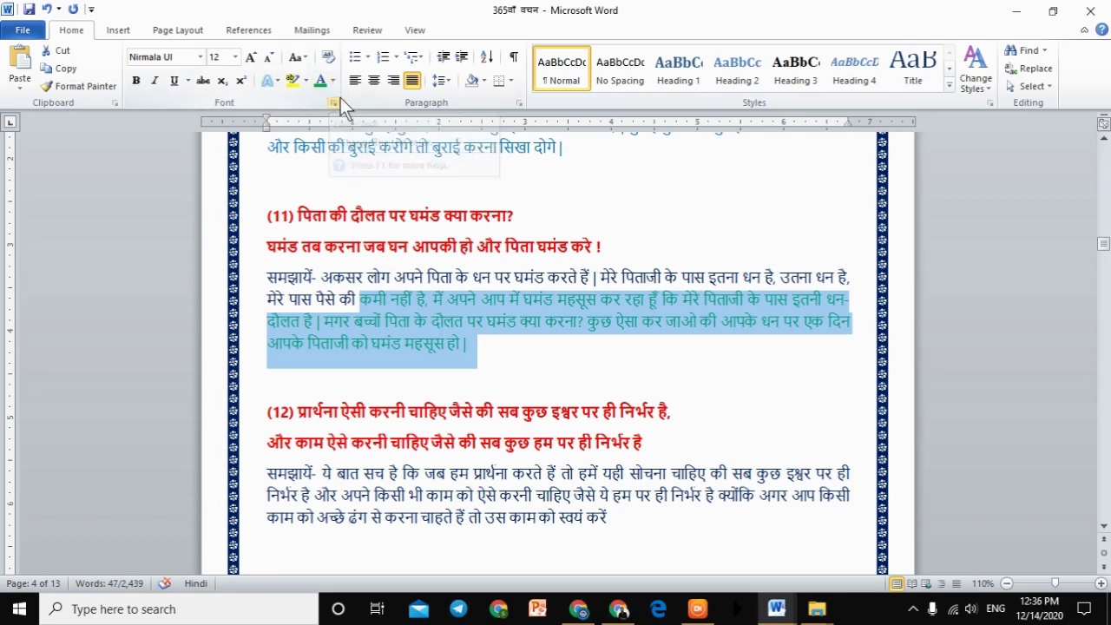
Turn "Enable Live Preview" back on in the General Word Options and test the font colours on the selected passage.
click(35, 32)
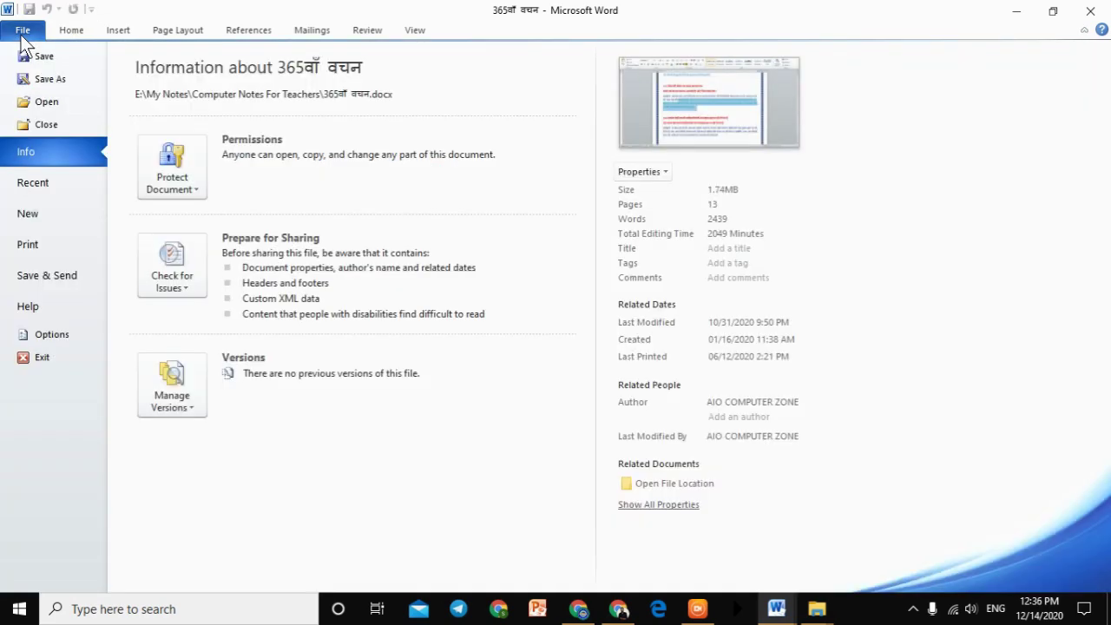
click(55, 334)
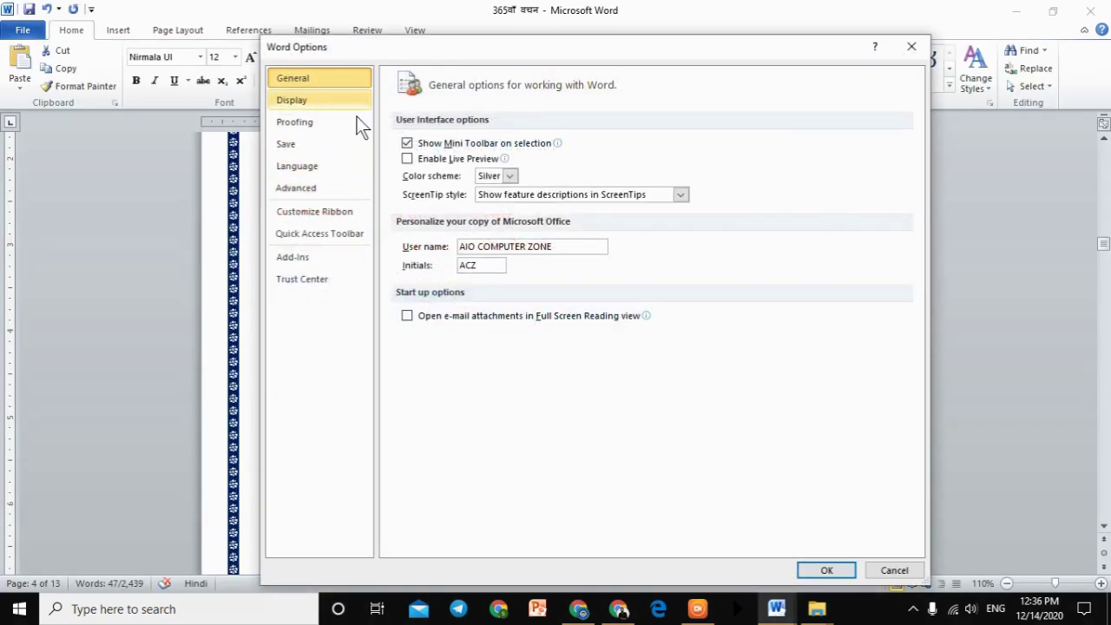
click(825, 570)
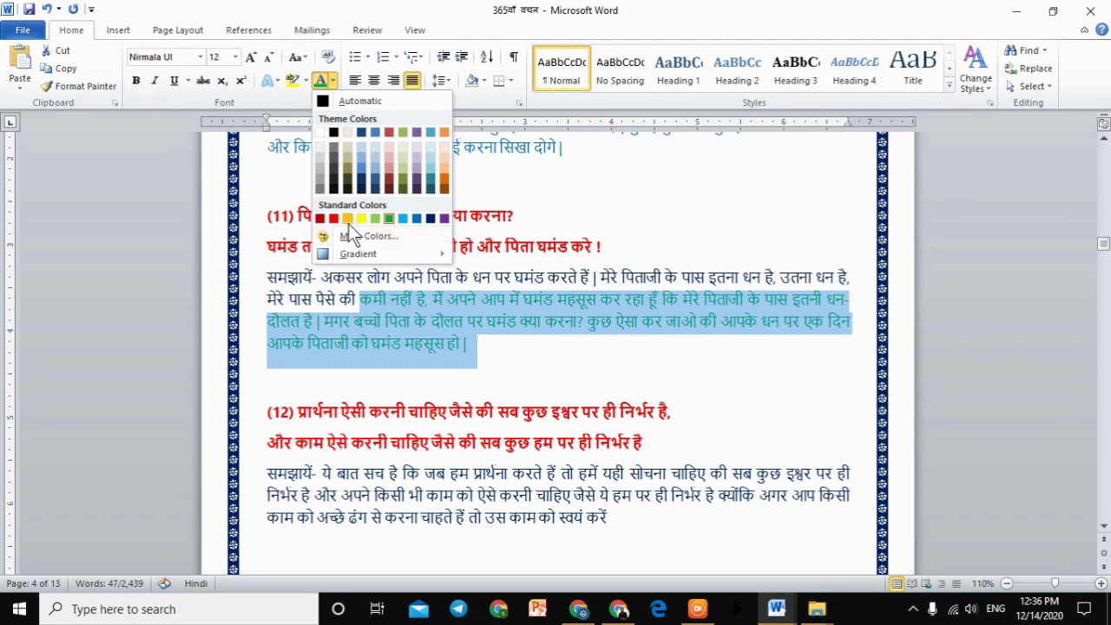
click(458, 399)
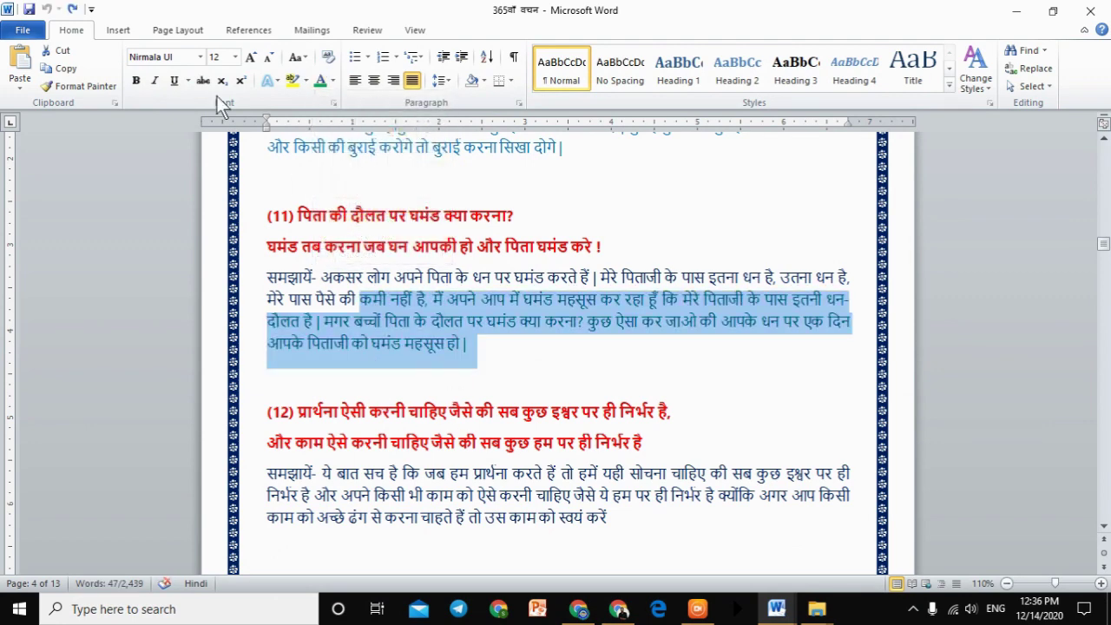
Set the color scheme to Blue in the General Word Options, apply it and clear the text selection.
click(11, 35)
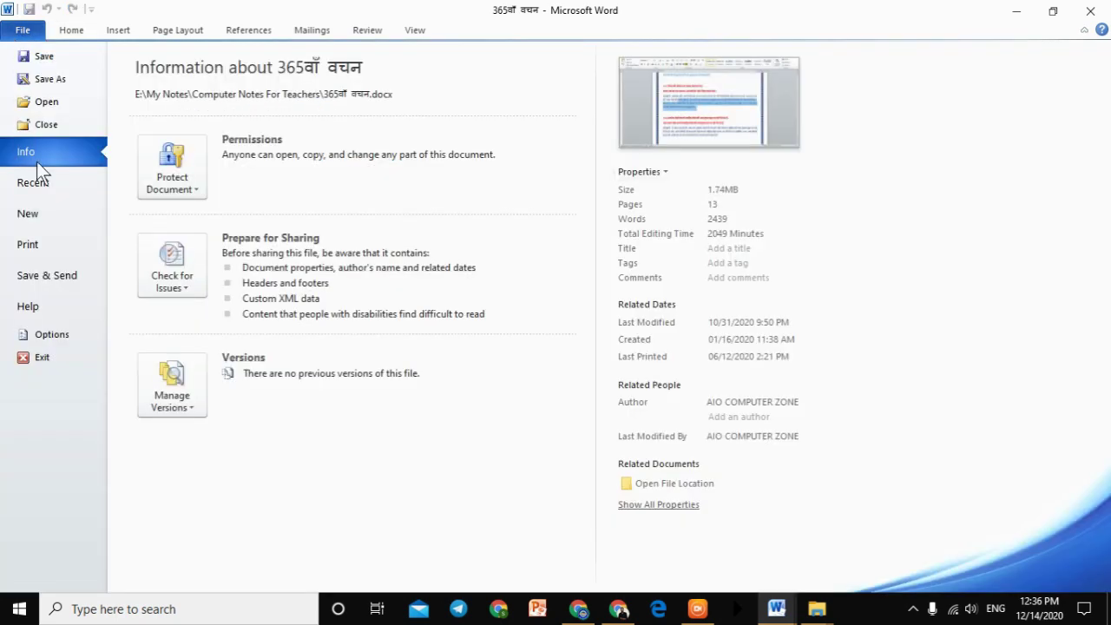
click(85, 342)
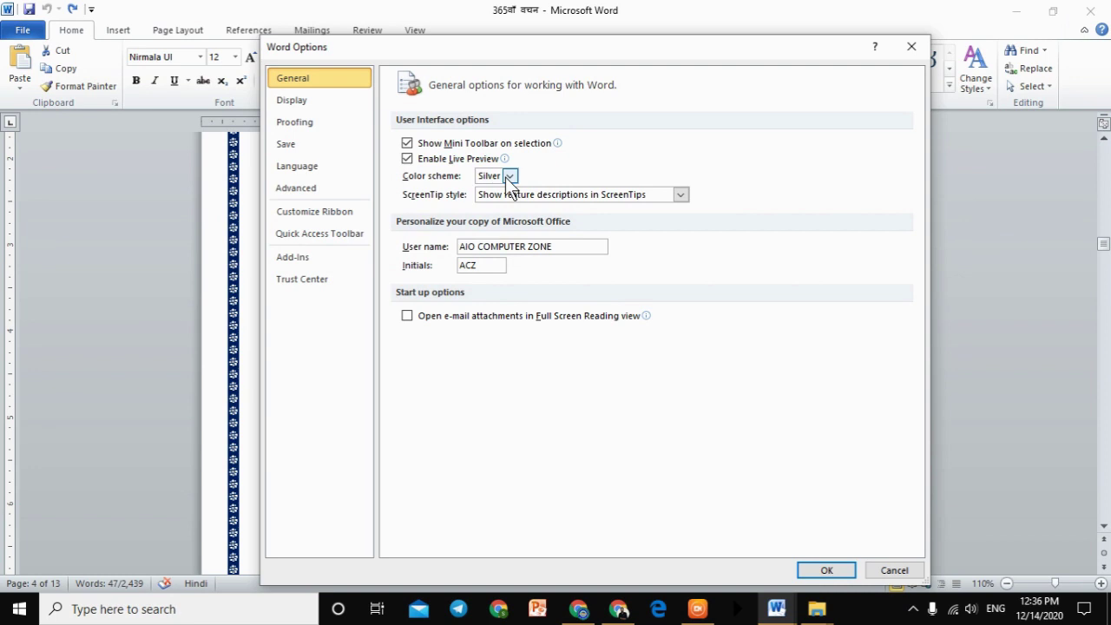
click(509, 176)
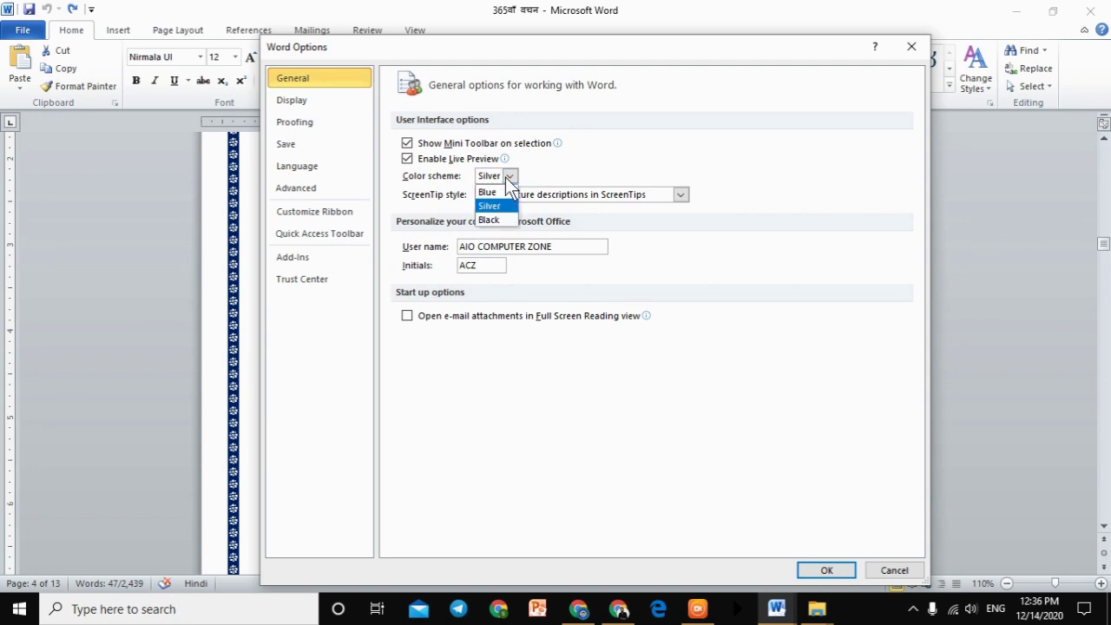
click(493, 191)
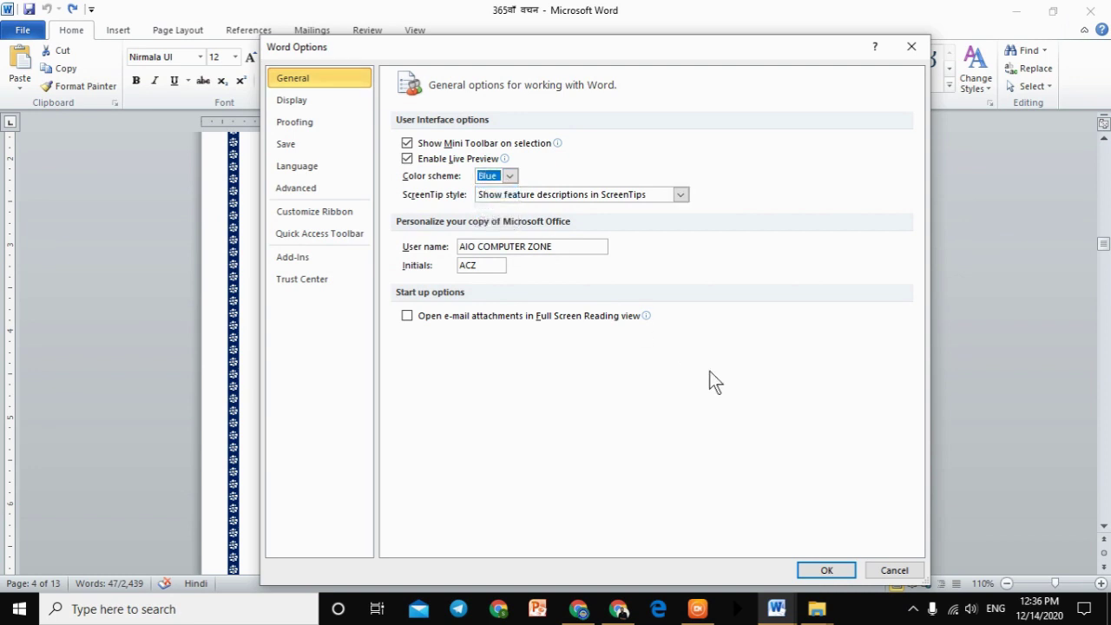
click(826, 570)
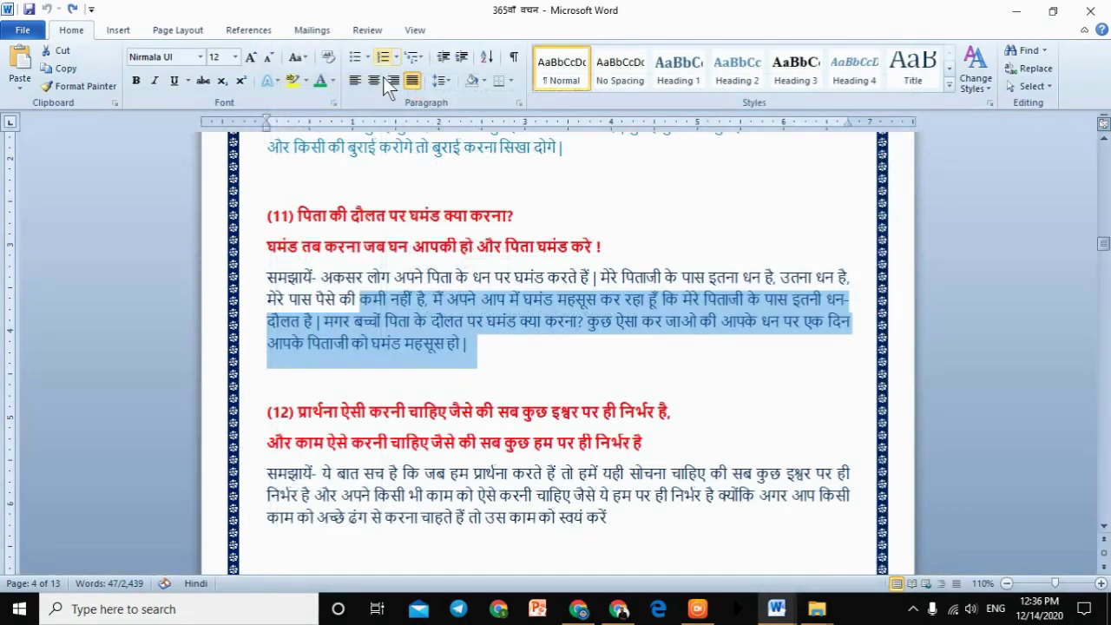
click(317, 198)
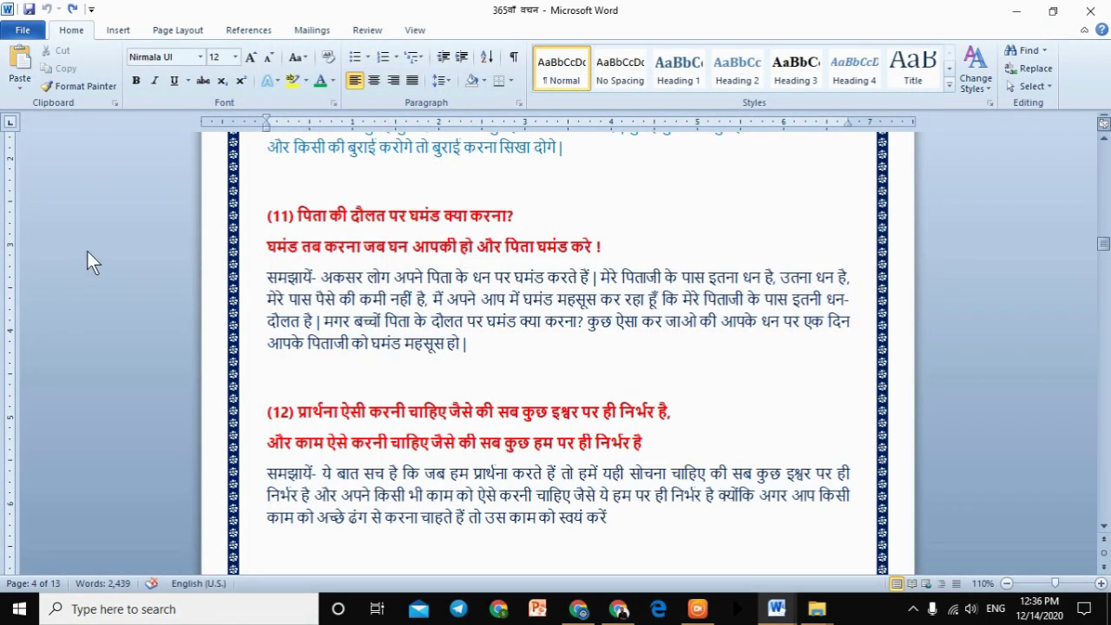
mouse_move(1, 1)
mouse_down()
mouse_move(1110, 535)
mouse_move(1033, 591)
mouse_up()
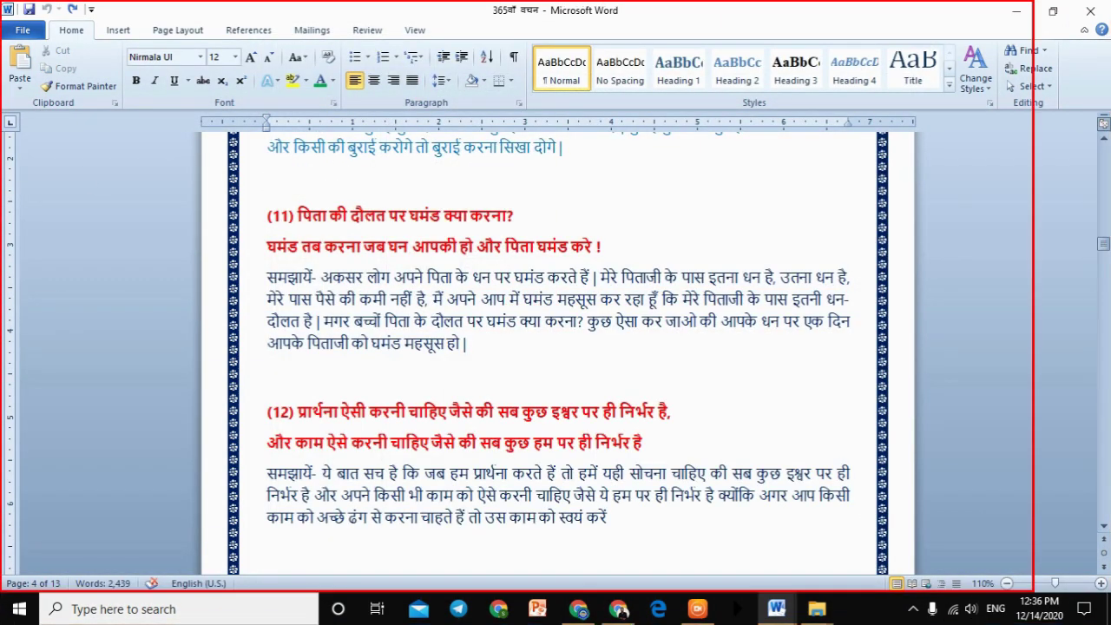
mouse_move(72, 208)
mouse_down()
mouse_move(87, 358)
mouse_move(118, 314)
mouse_up()
drag(897, 273, 907, 276)
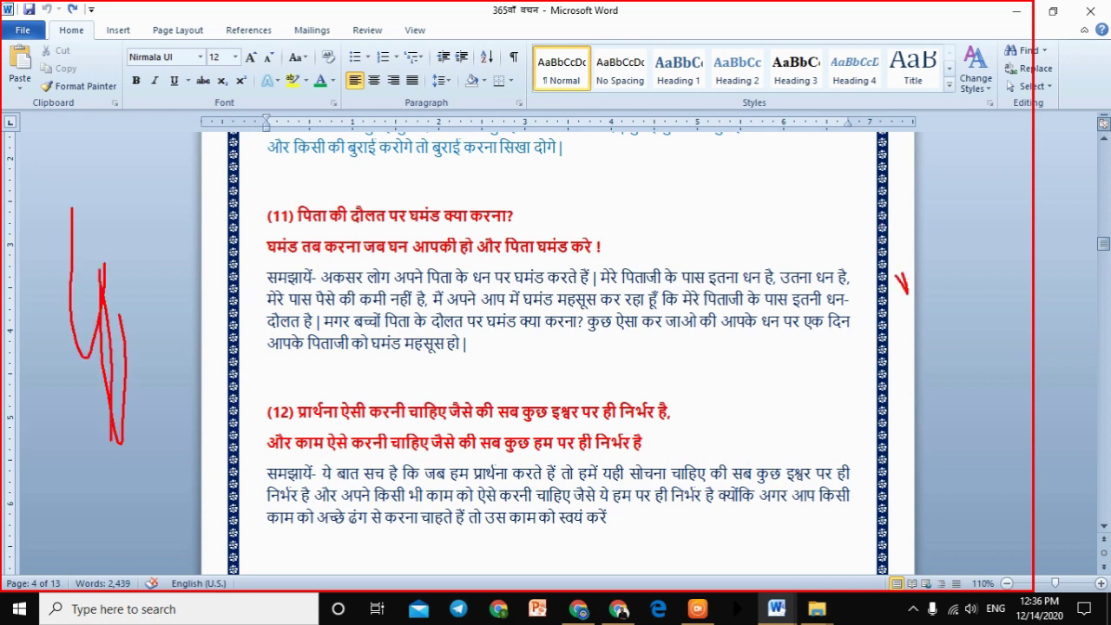
key(Escape)
Change the color scheme to Black in the General Word Options, apply it and check how the ribbon looks.
click(22, 29)
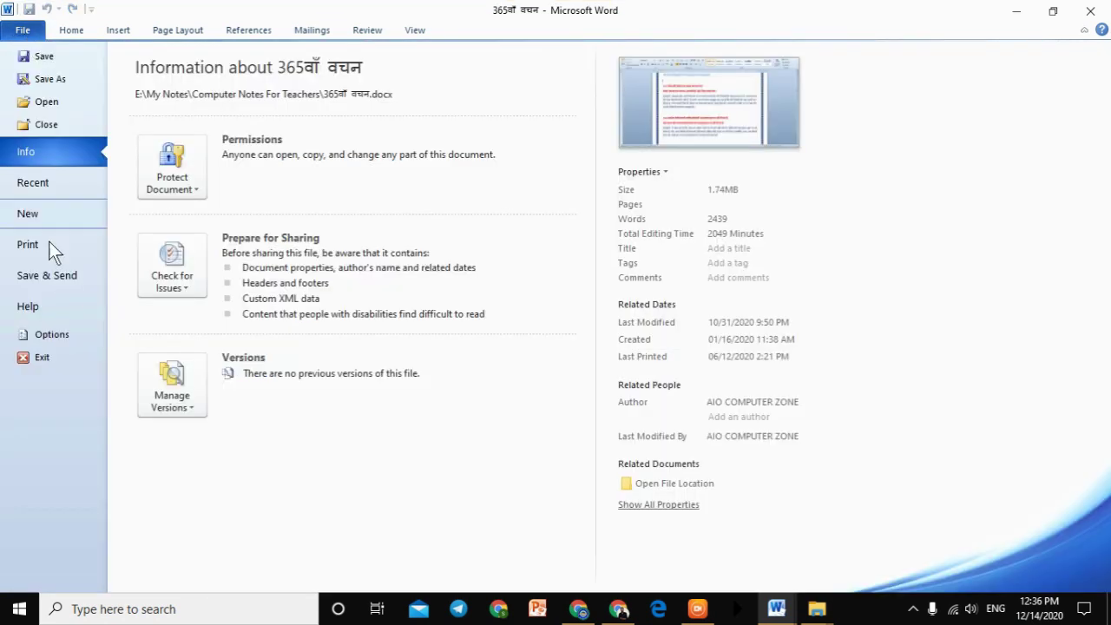
click(52, 334)
click(509, 176)
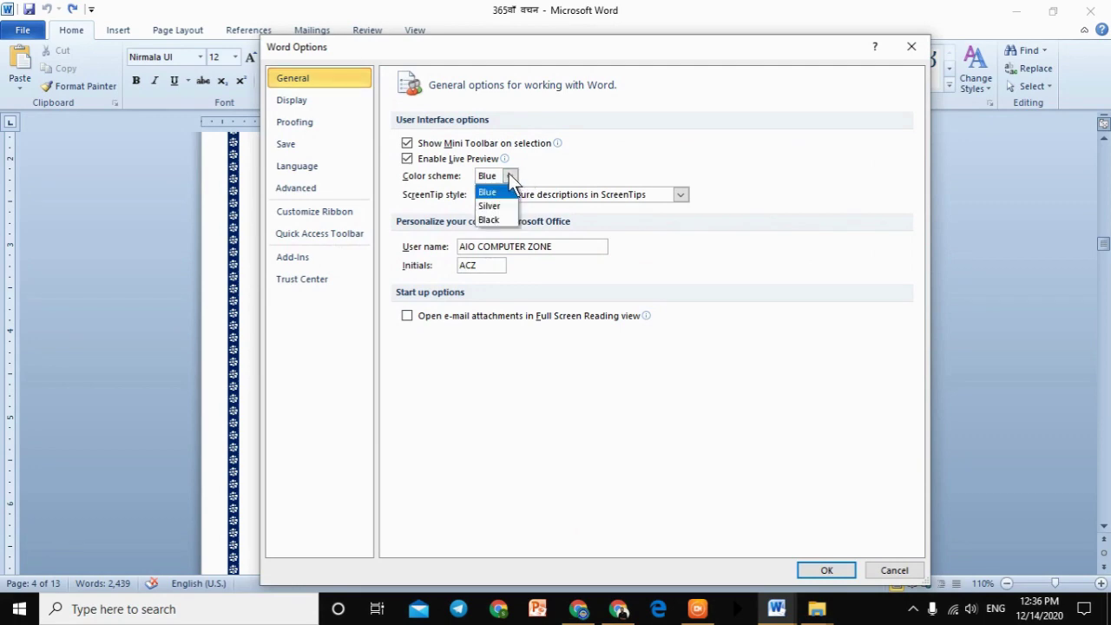
click(491, 219)
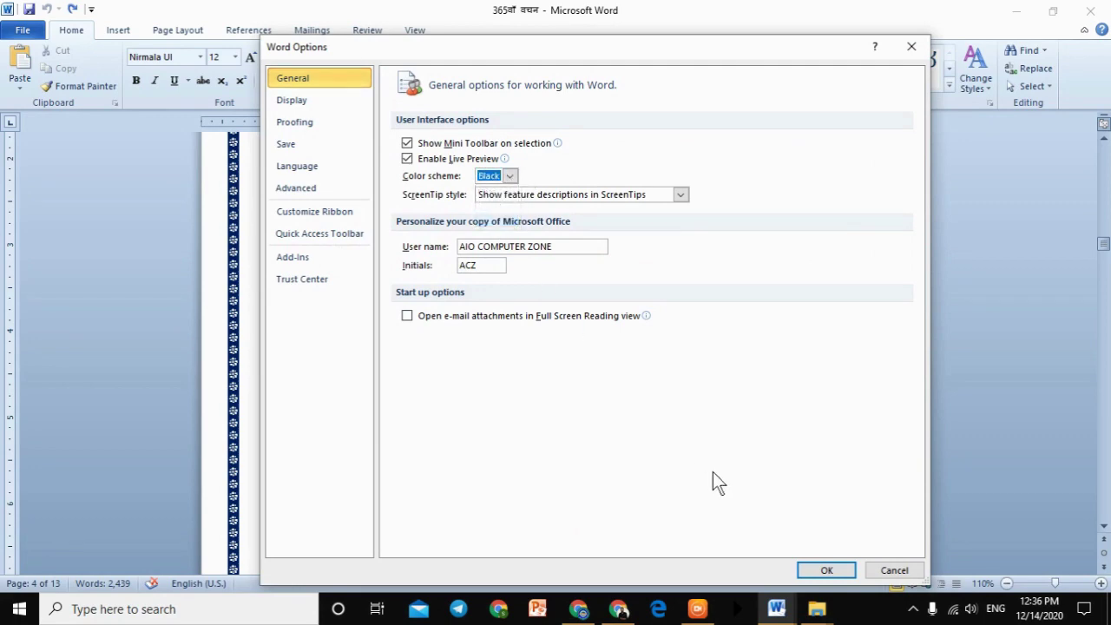
click(839, 575)
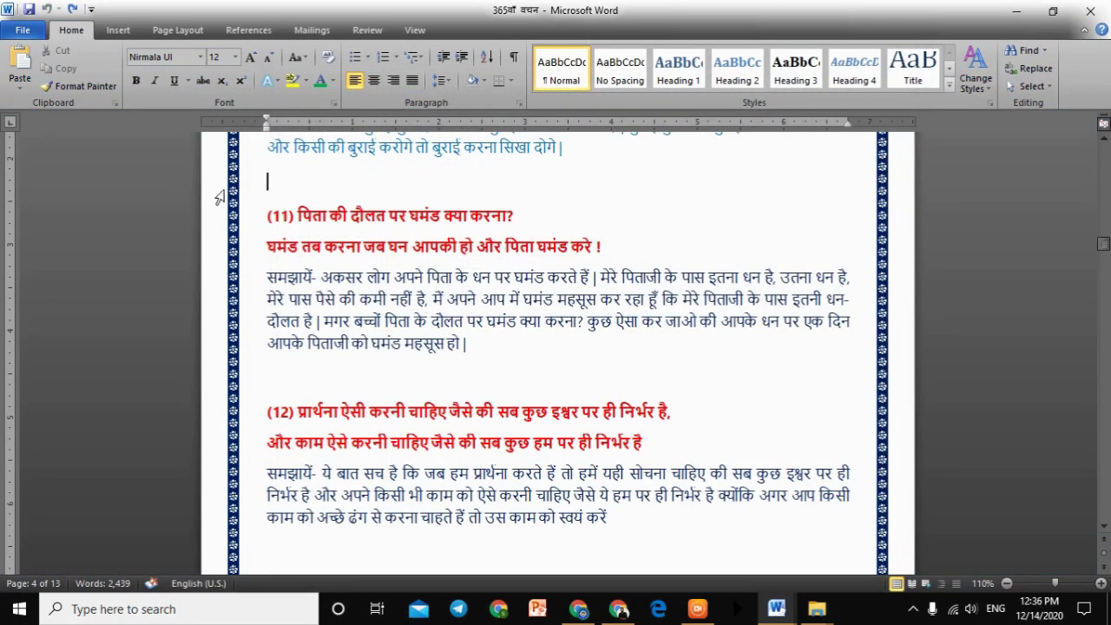
click(245, 29)
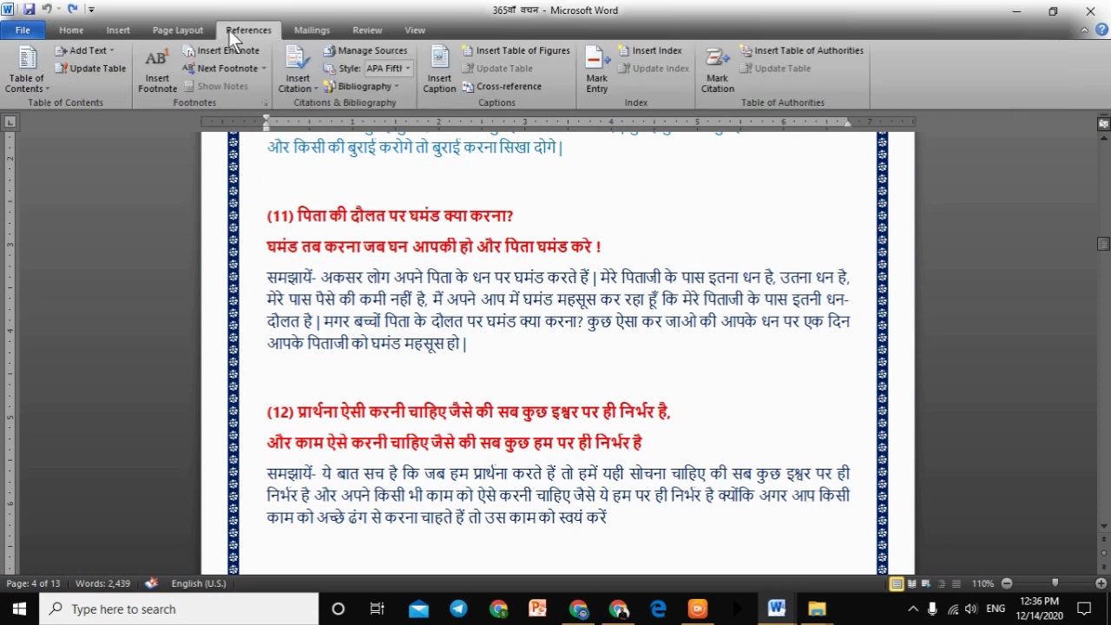
click(202, 30)
click(295, 25)
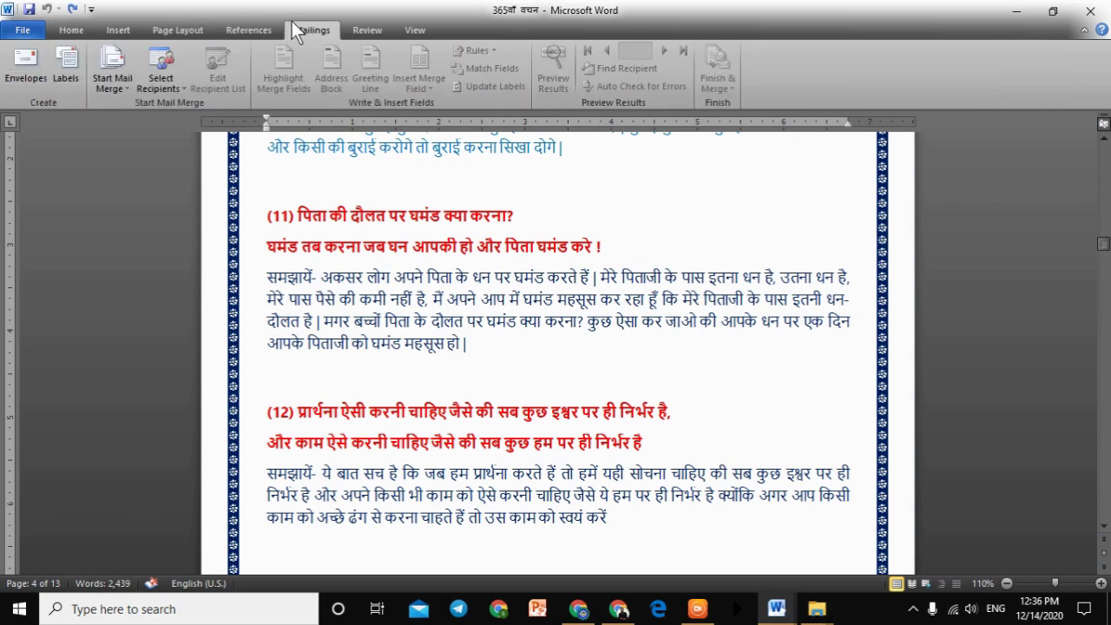
Switch the color scheme back to Blue in the General Word Options and apply the setting.
click(31, 27)
click(22, 332)
click(508, 175)
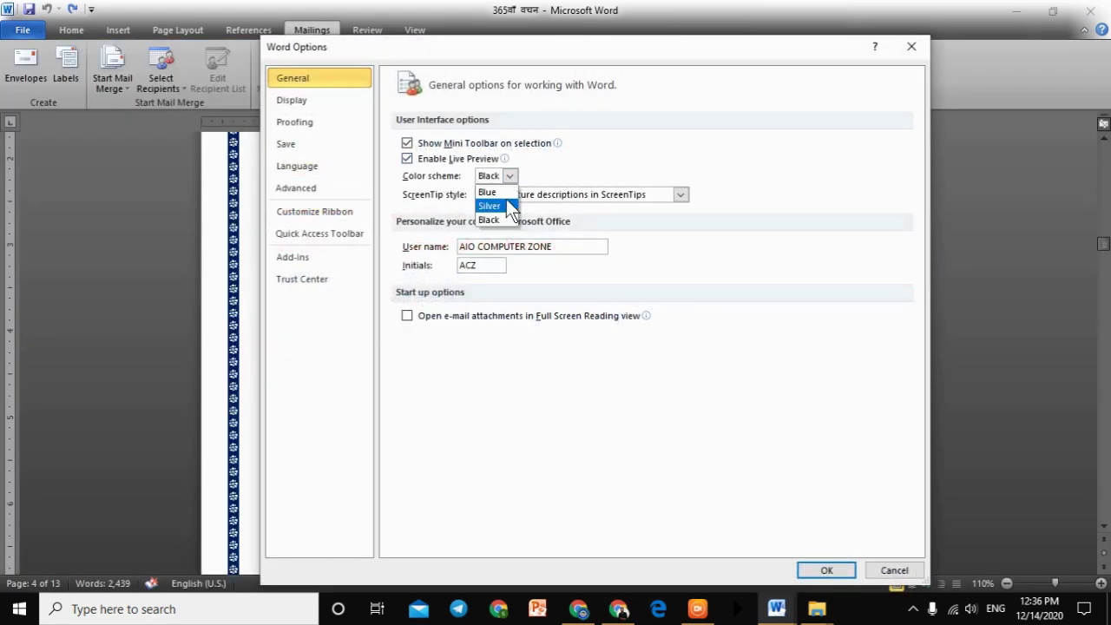
click(487, 192)
click(829, 574)
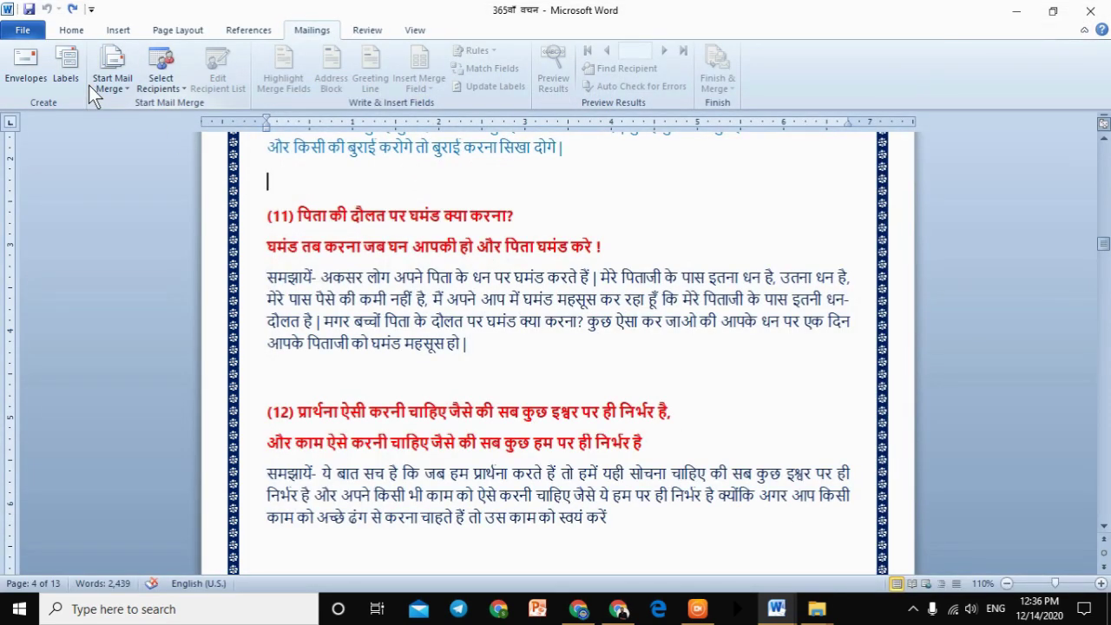
Review the General Word Options, close them without changes and return to the Home commands.
click(26, 31)
click(58, 331)
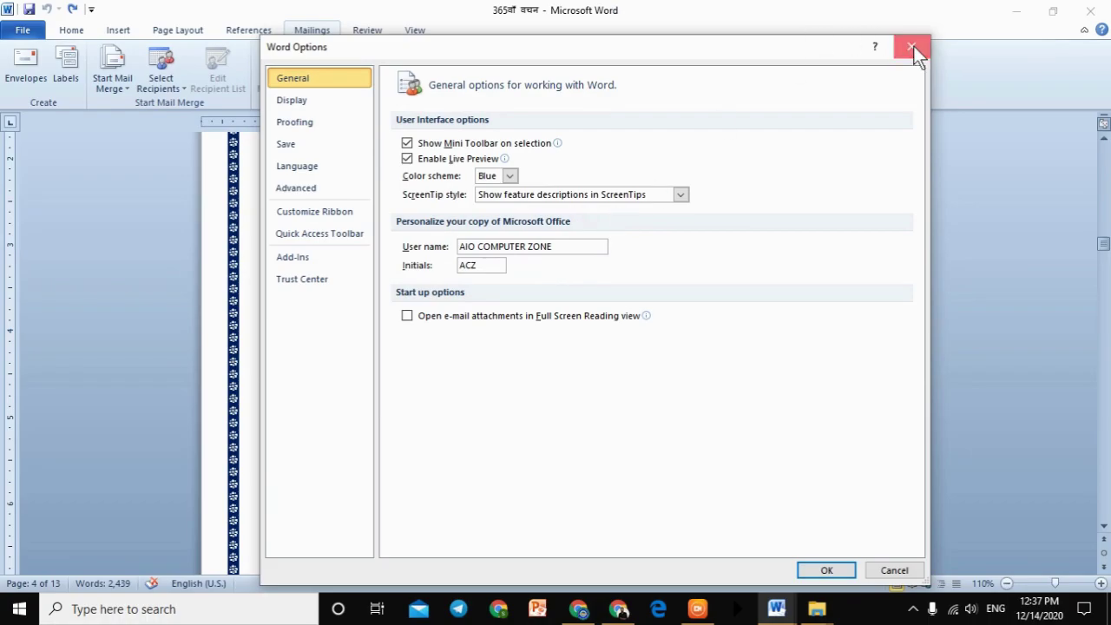
click(912, 47)
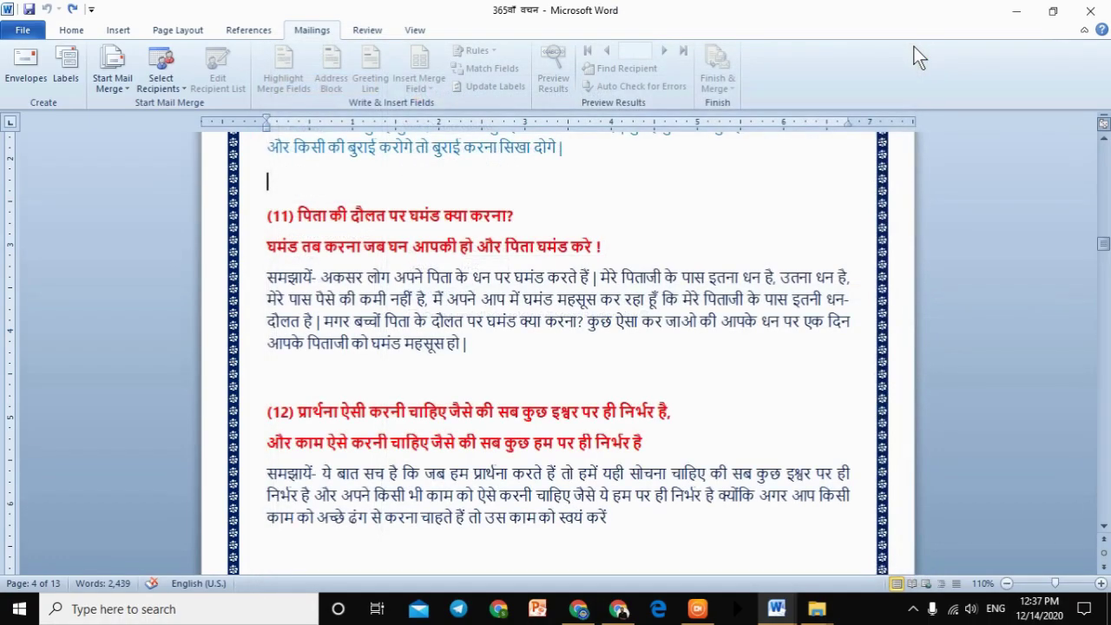
click(78, 26)
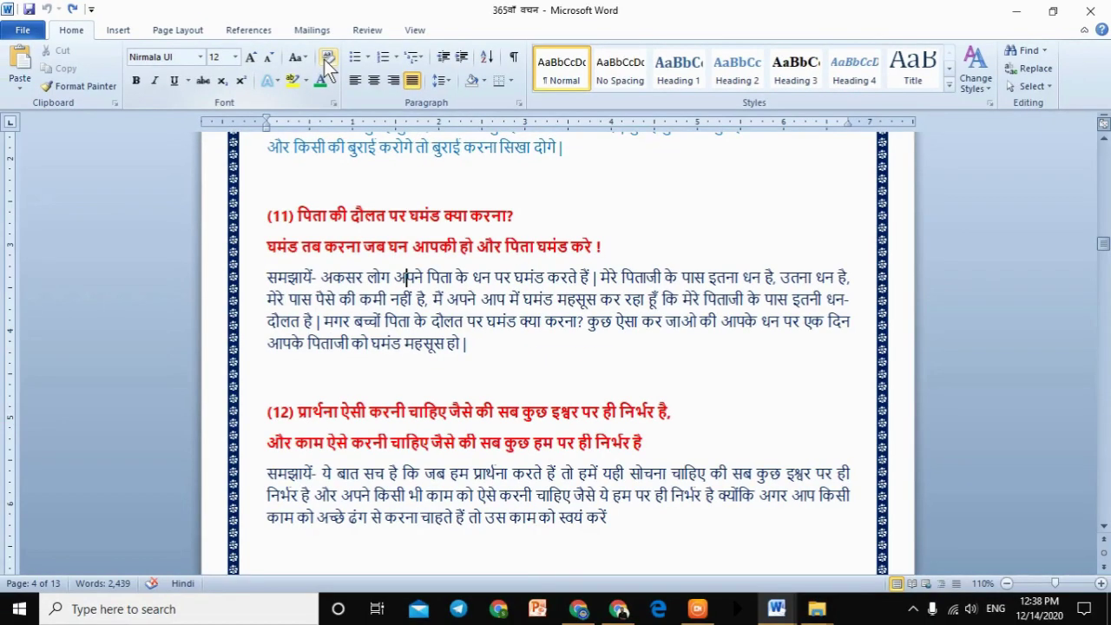
Set the ScreenTip style to "Don't show ScreenTips" in the General Word Options and apply it.
click(35, 30)
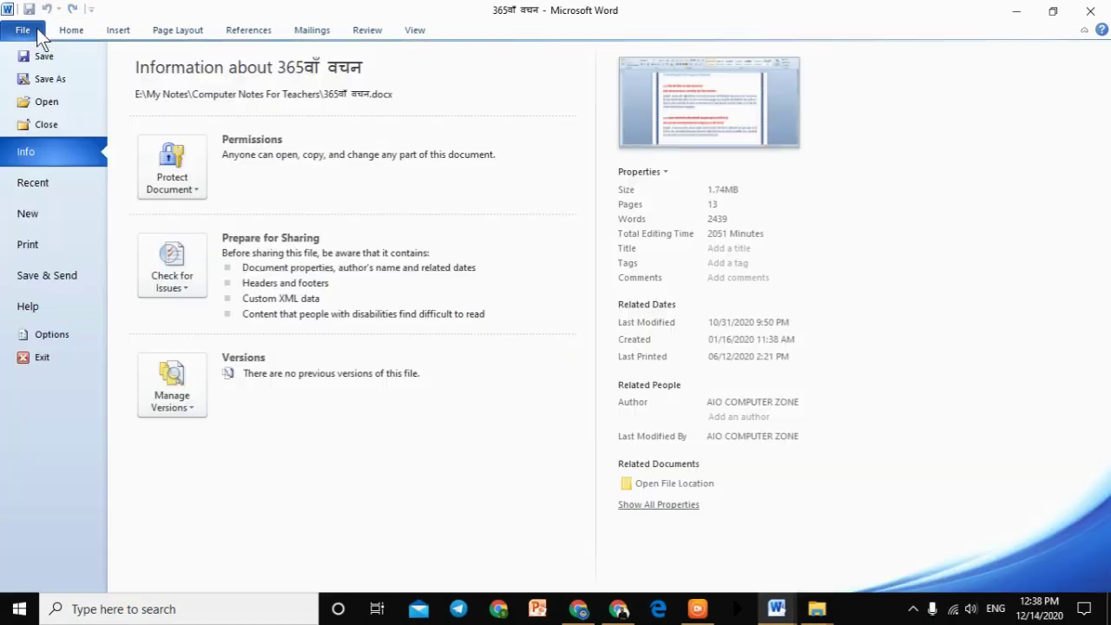
click(46, 336)
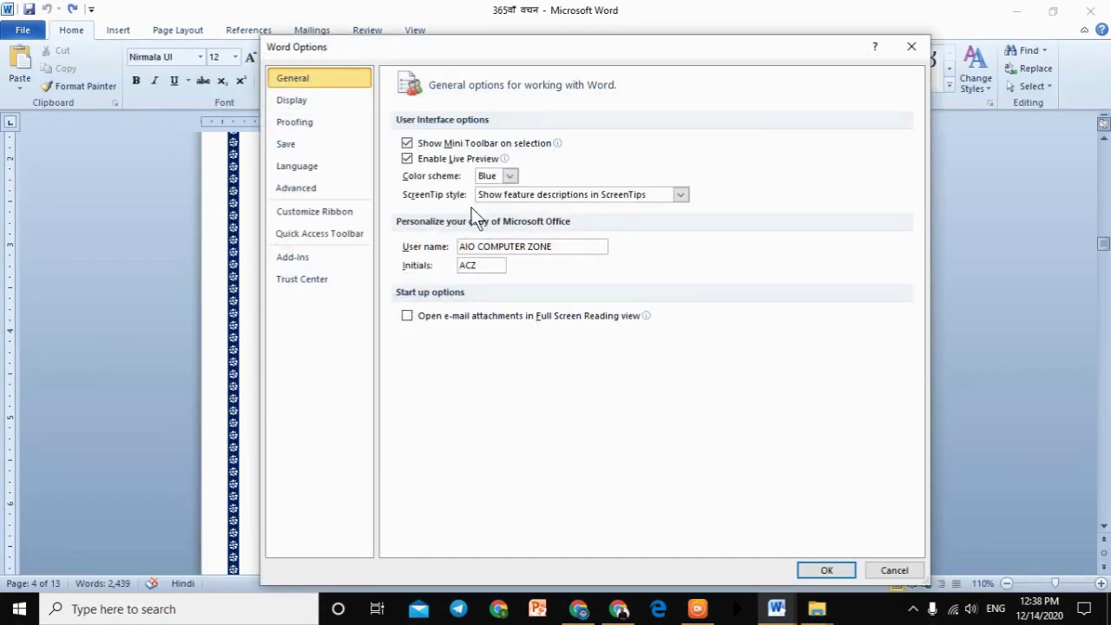
click(527, 198)
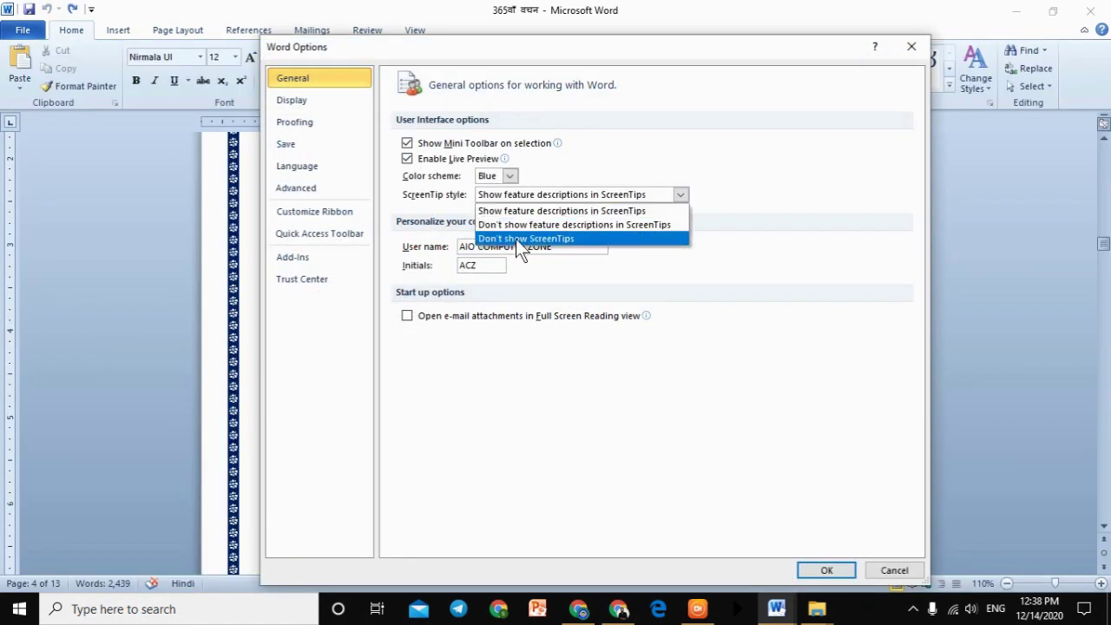
click(516, 239)
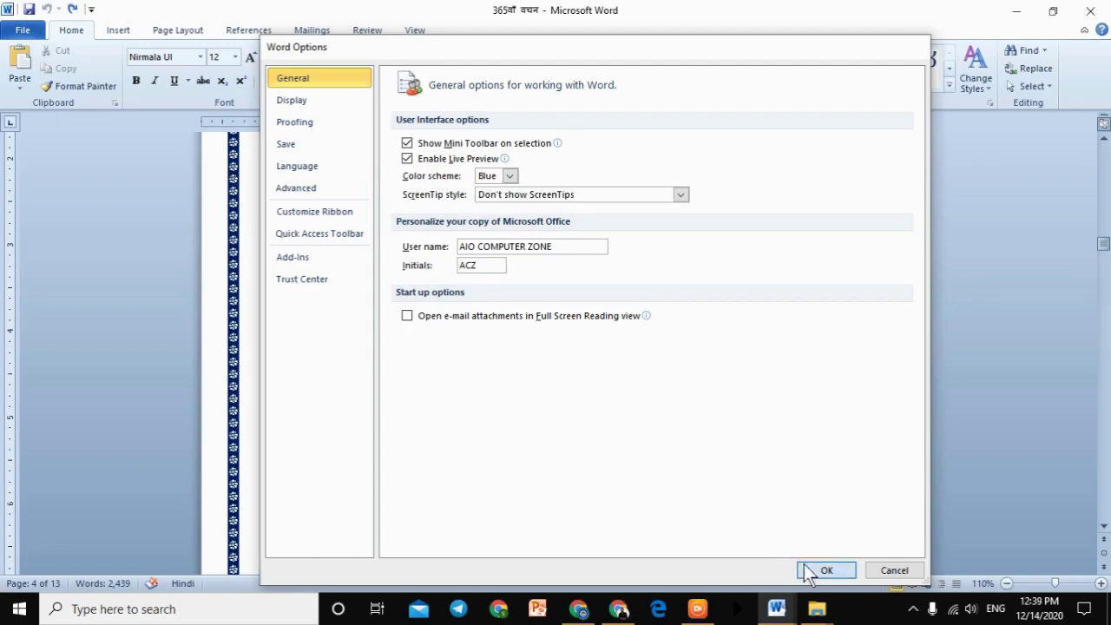
click(816, 570)
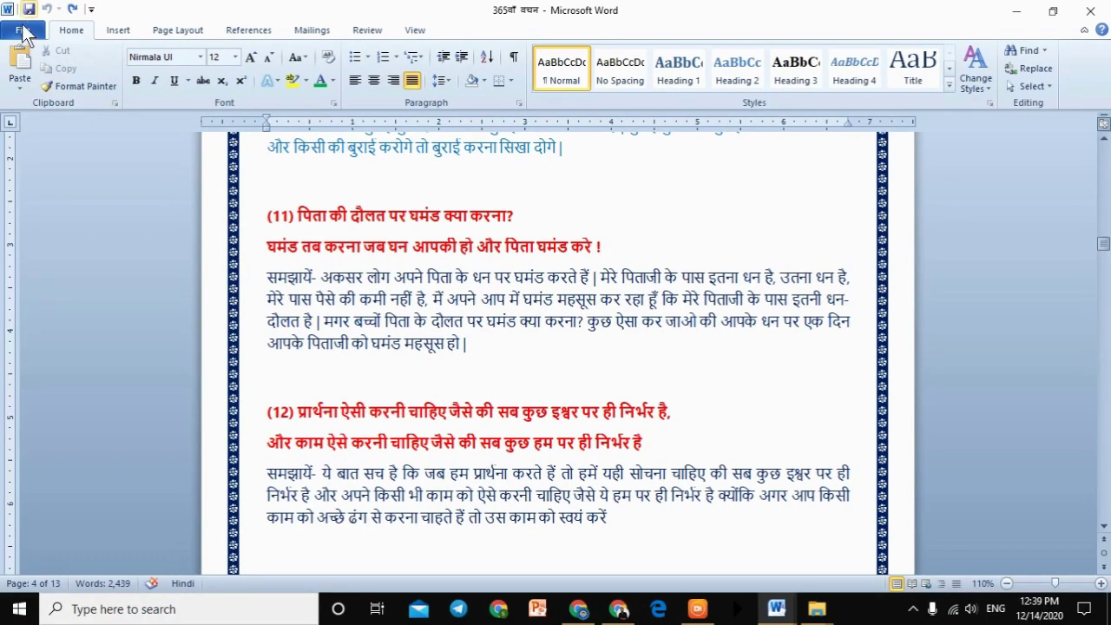
Set the ScreenTip style to "Don't show feature descriptions in ScreenTips" in the General Word Options and apply it.
click(36, 60)
click(52, 335)
click(573, 200)
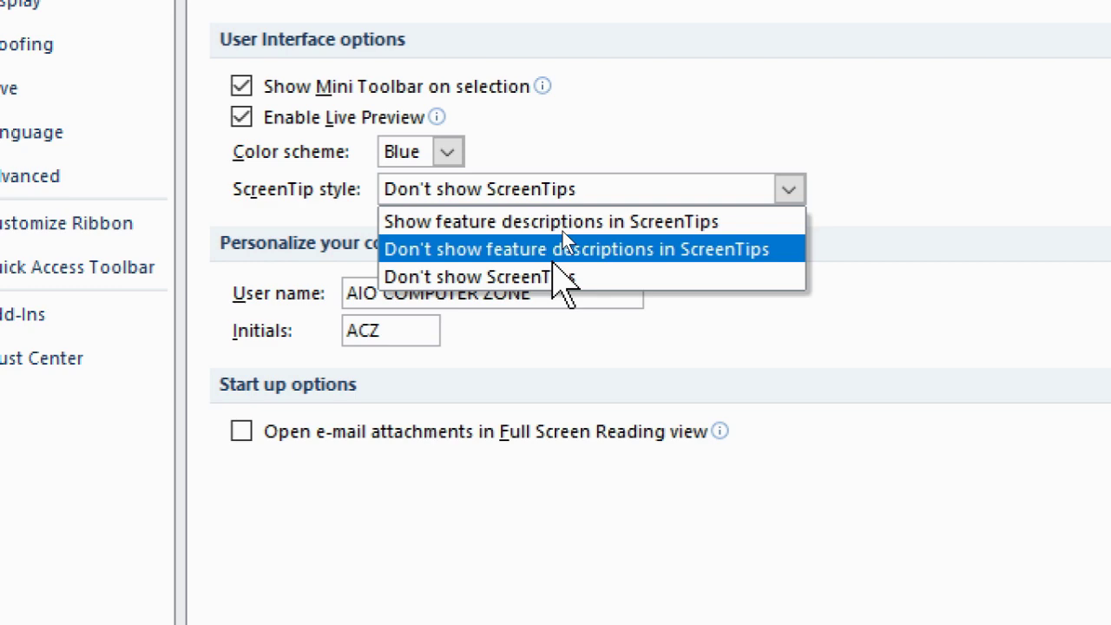
click(564, 254)
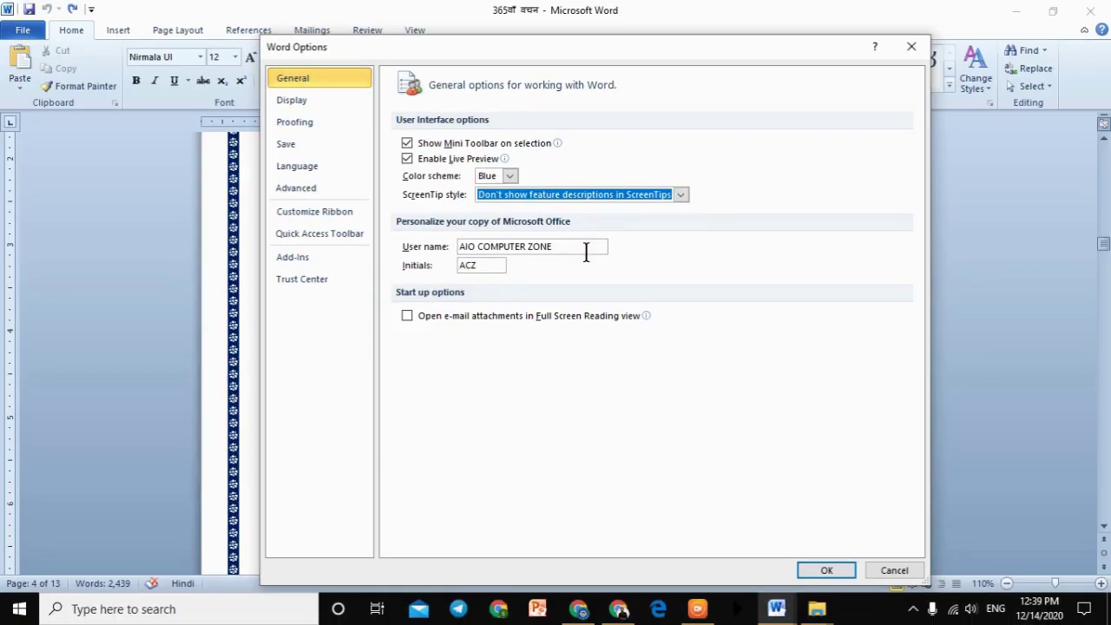
click(827, 570)
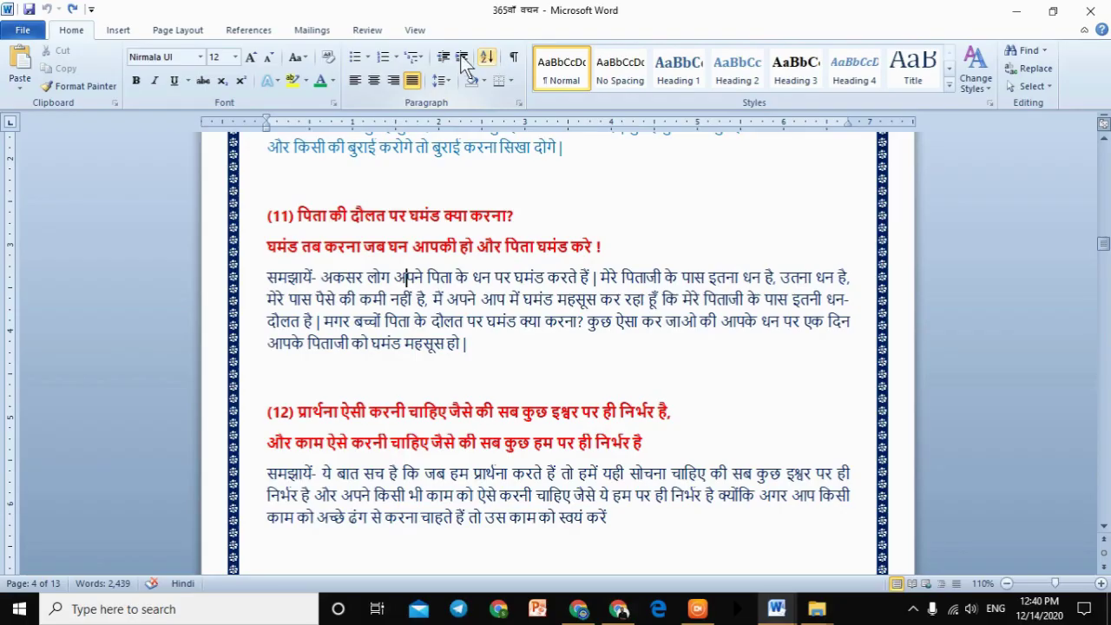
Restore the ScreenTip style to "Show feature descriptions in ScreenTips" in the General Word Options and apply it.
click(26, 32)
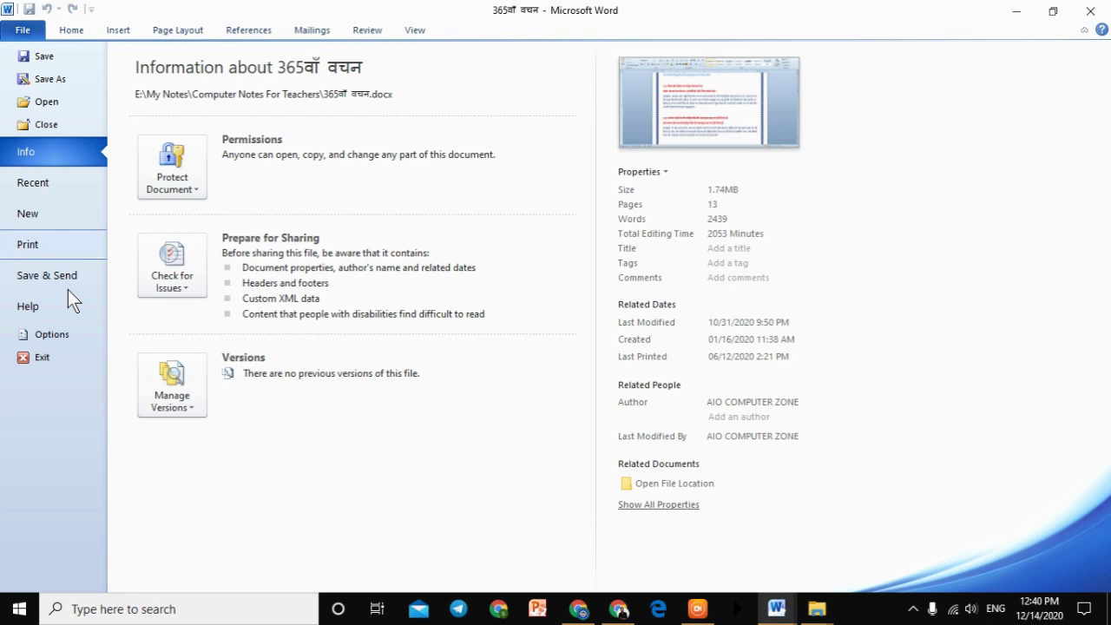
click(86, 335)
click(489, 193)
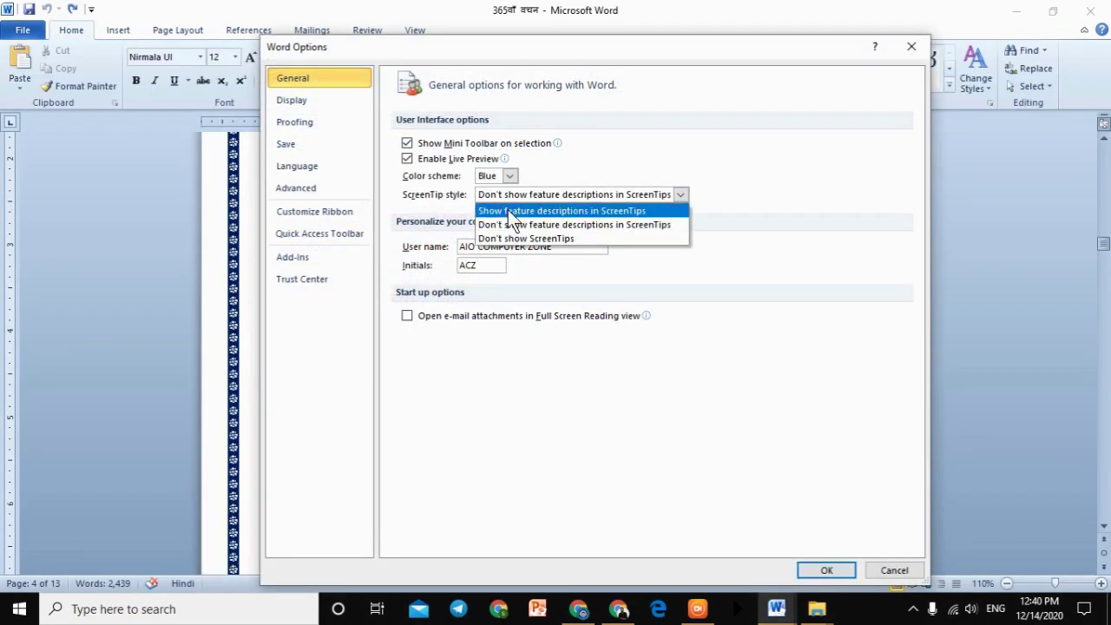
click(508, 210)
click(825, 569)
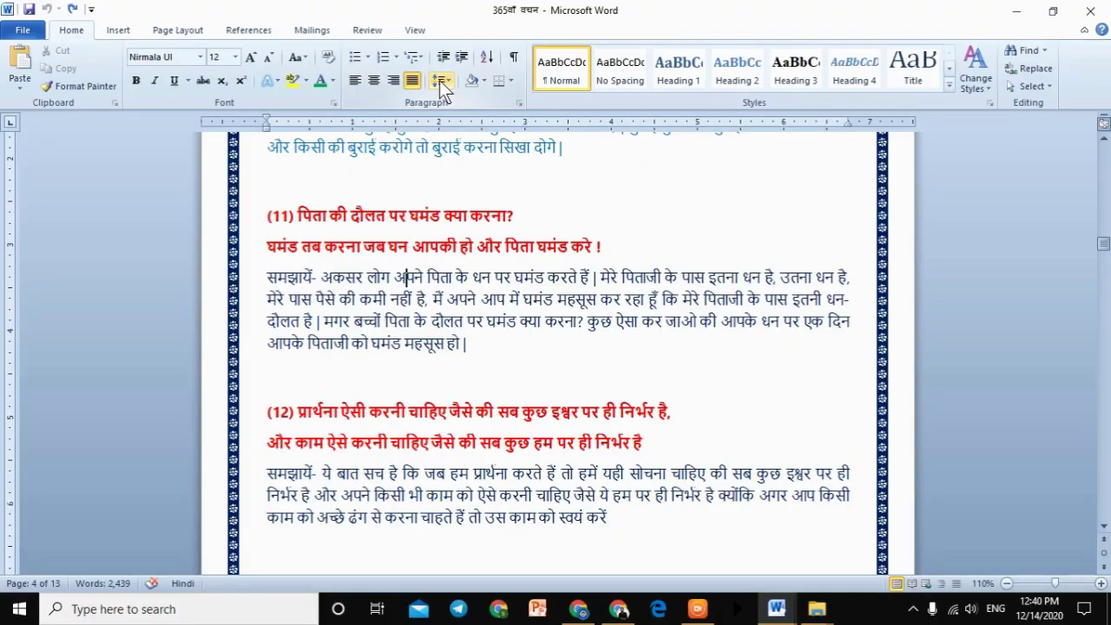
Review the General and Display settings in Word Options, including the page display options, and close the dialog without changes.
click(21, 31)
click(48, 335)
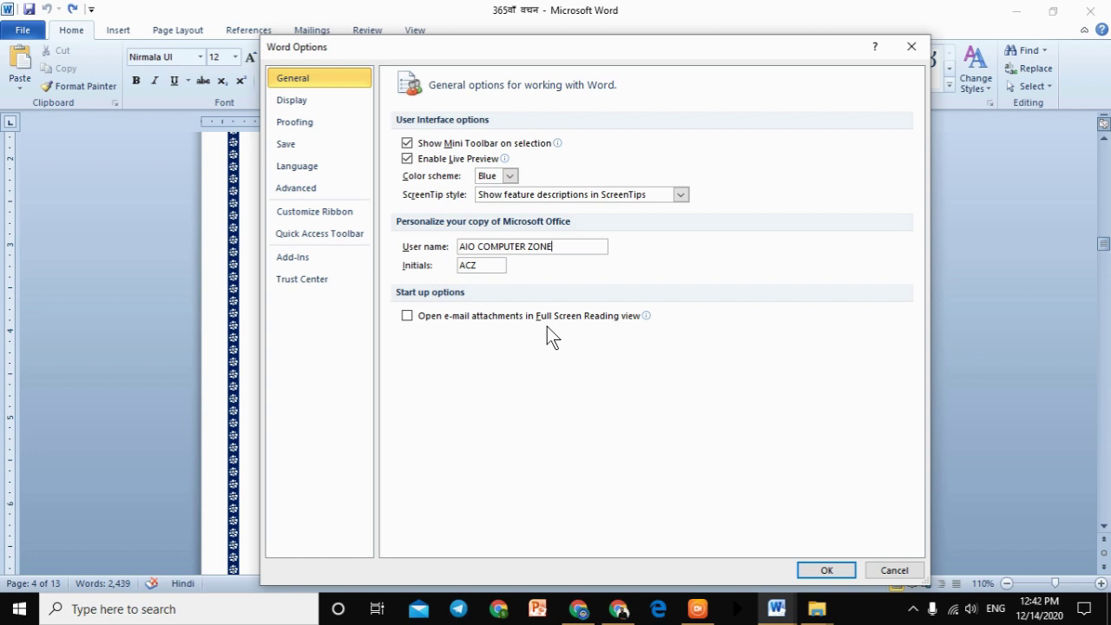
click(345, 107)
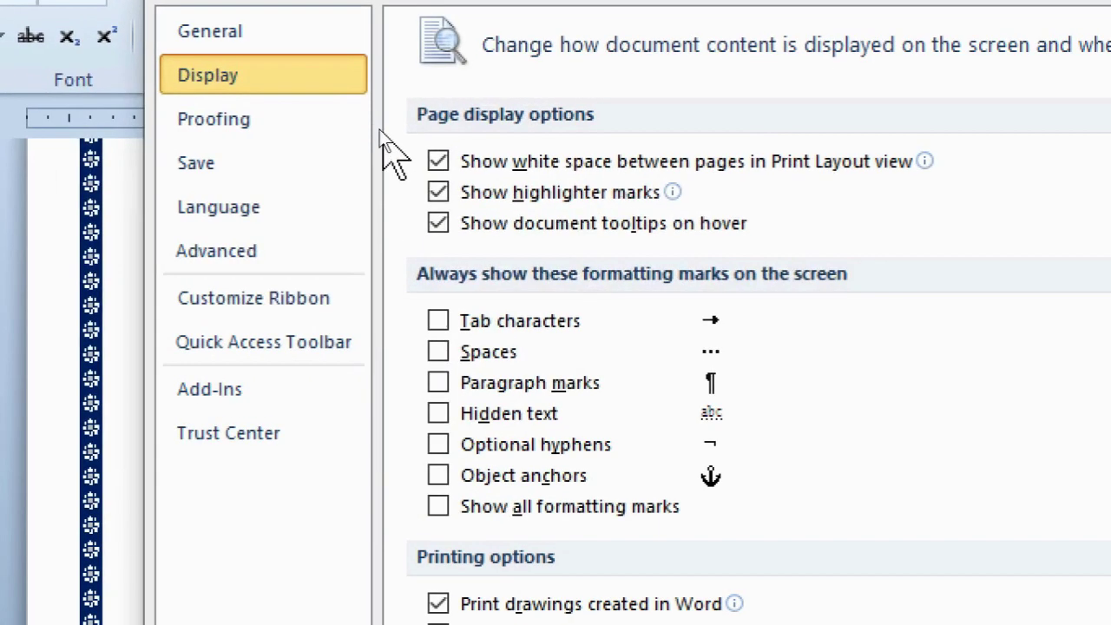
mouse_move(457, 171)
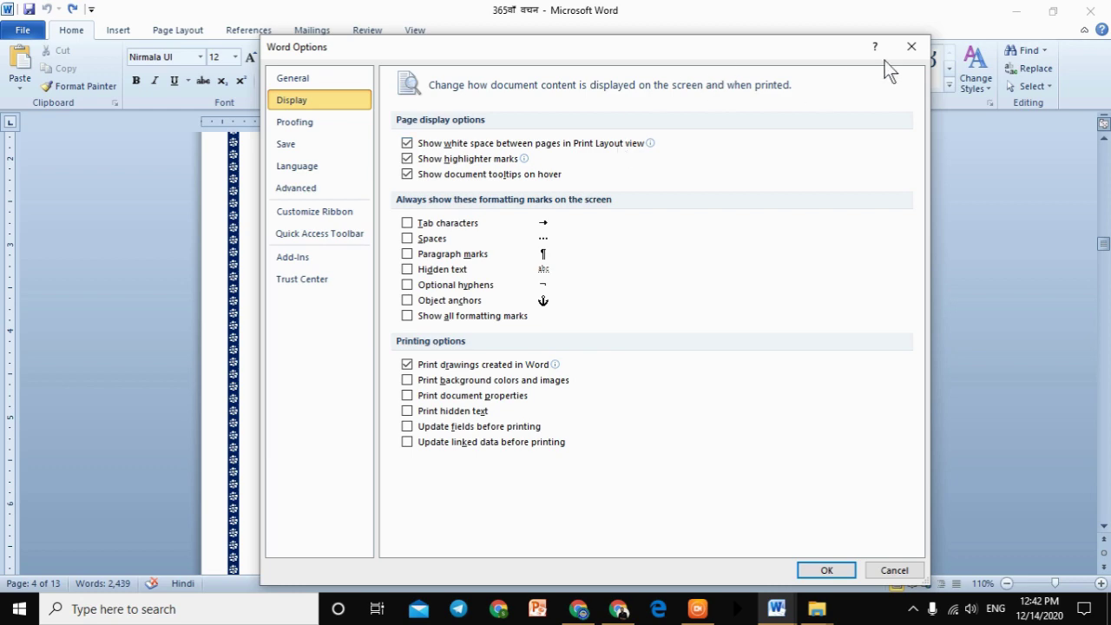
click(917, 40)
Examine the white space between pages 4 and 5 of the document.
scroll(551, 417, down, 8)
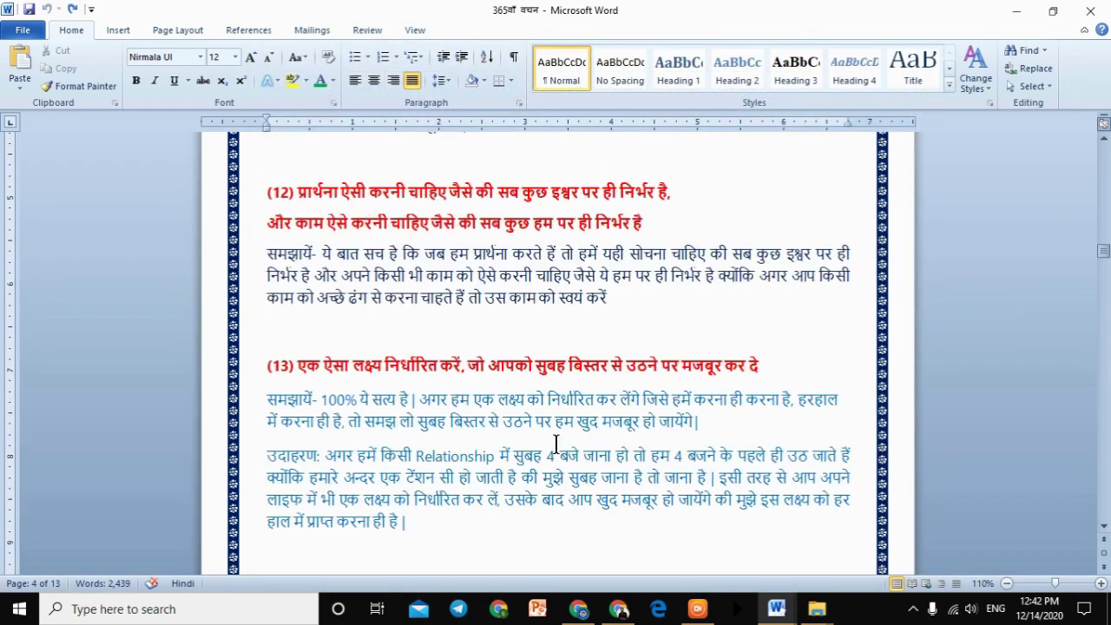
scroll(543, 372, up, 5)
scroll(543, 371, down, 4)
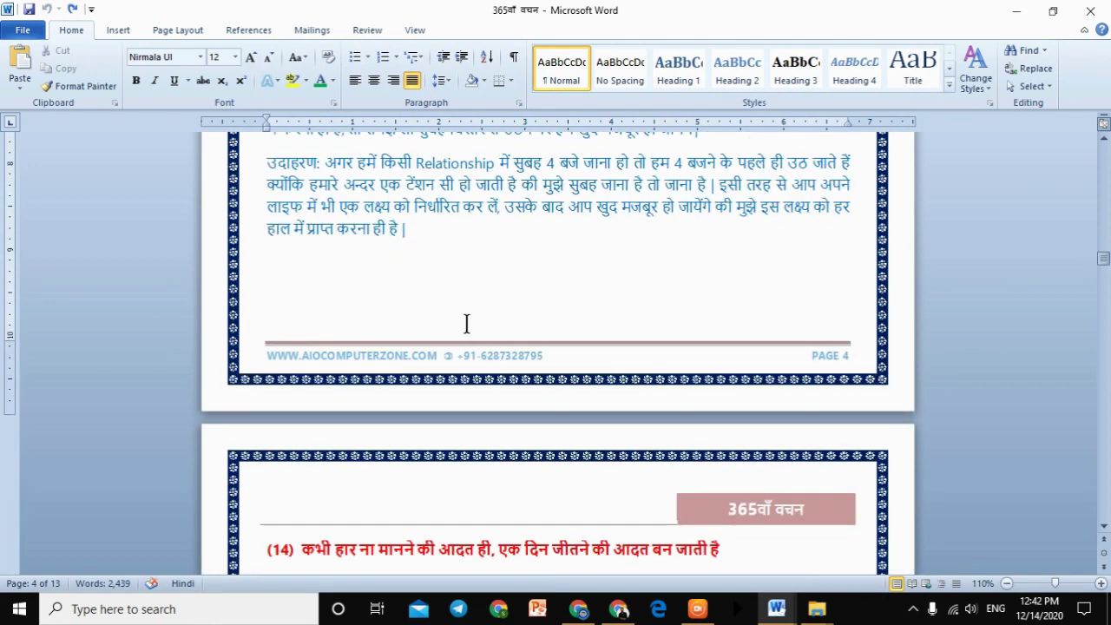
Examine the white space at the page breaks between pages 4 and 5 and between pages 5 and 6.
click(462, 300)
scroll(460, 300, up, 2)
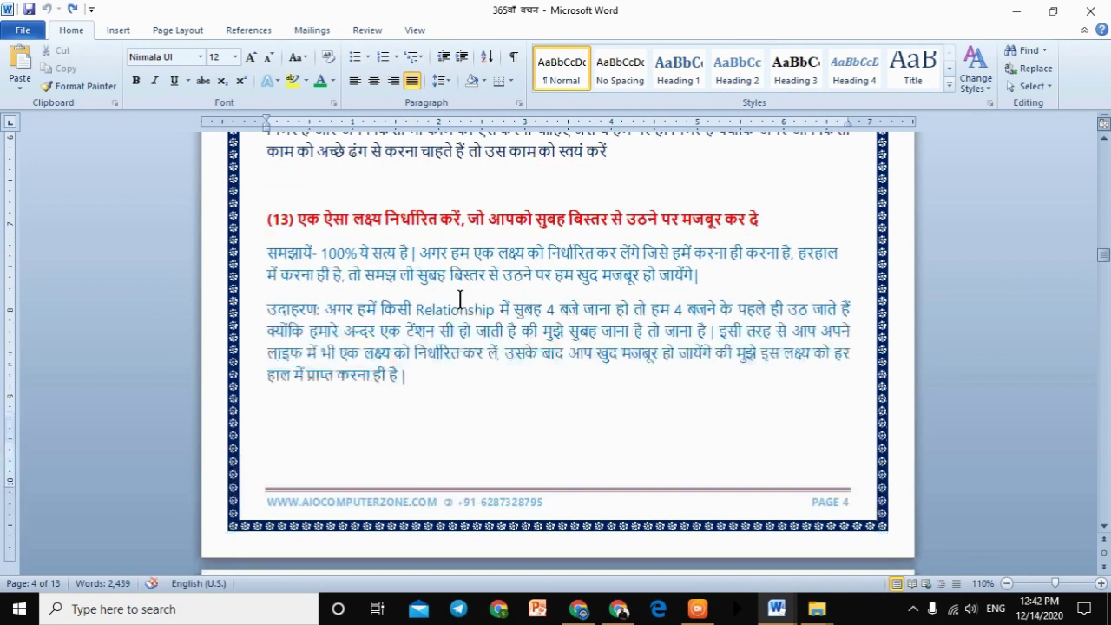
scroll(428, 357, down, 2)
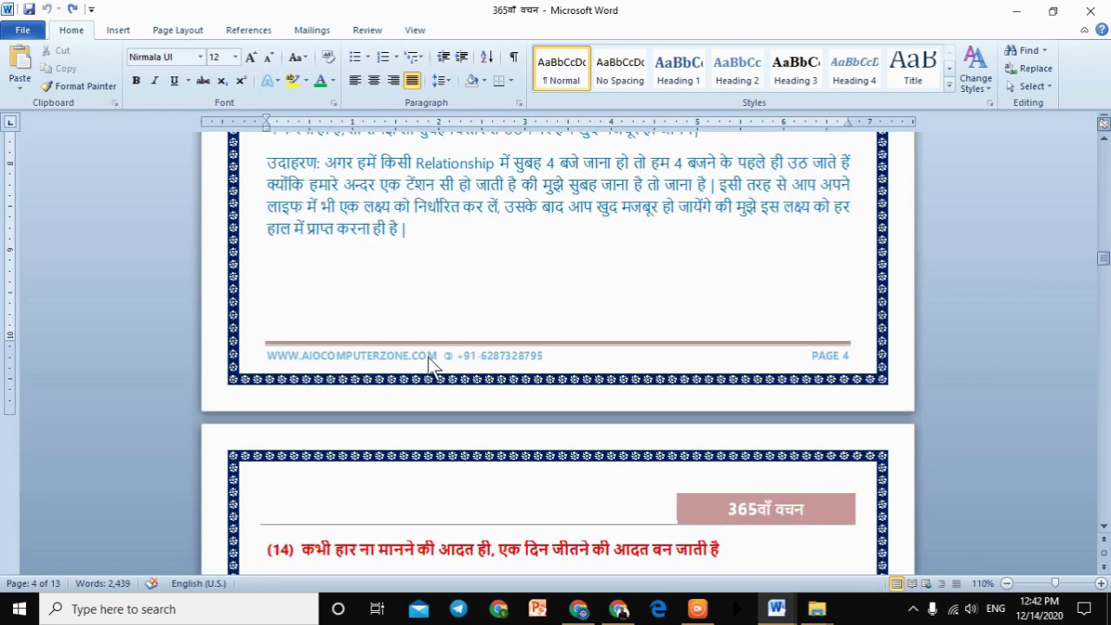
drag(196, 411, 941, 422)
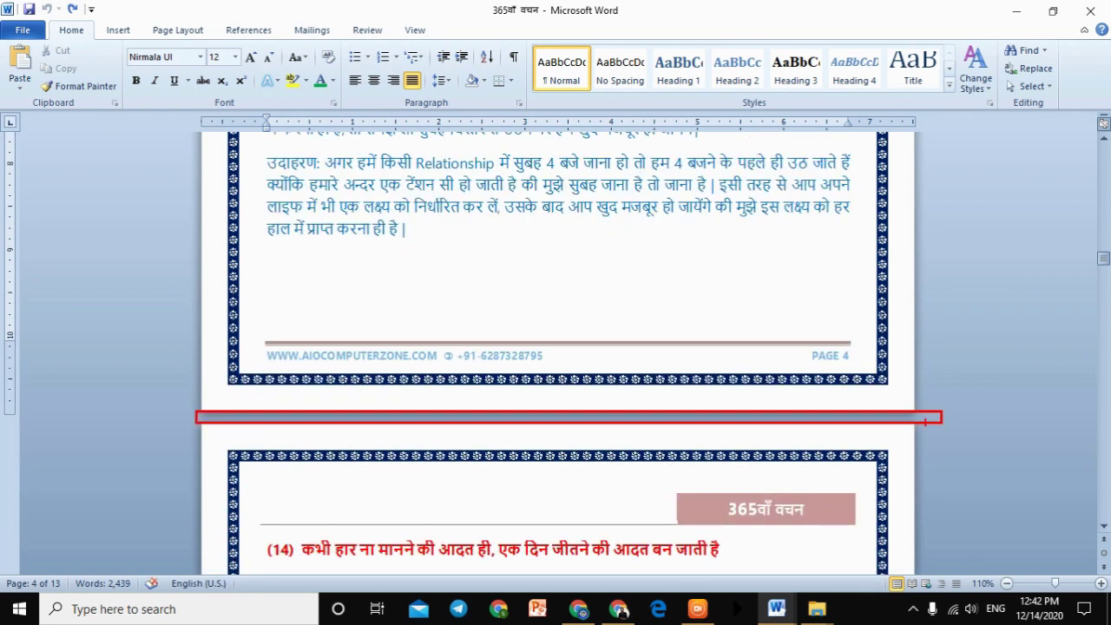
scroll(196, 392, down, 14)
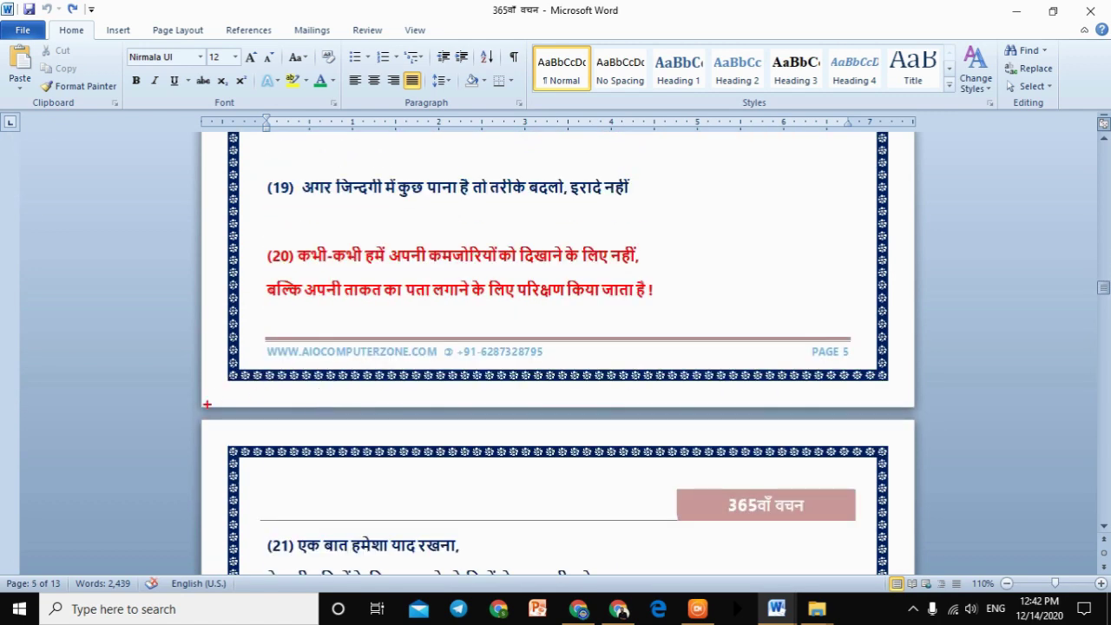
drag(182, 401, 339, 429)
mouse_move(186, 406)
mouse_down()
mouse_move(960, 430)
mouse_move(955, 408)
mouse_move(956, 422)
mouse_up()
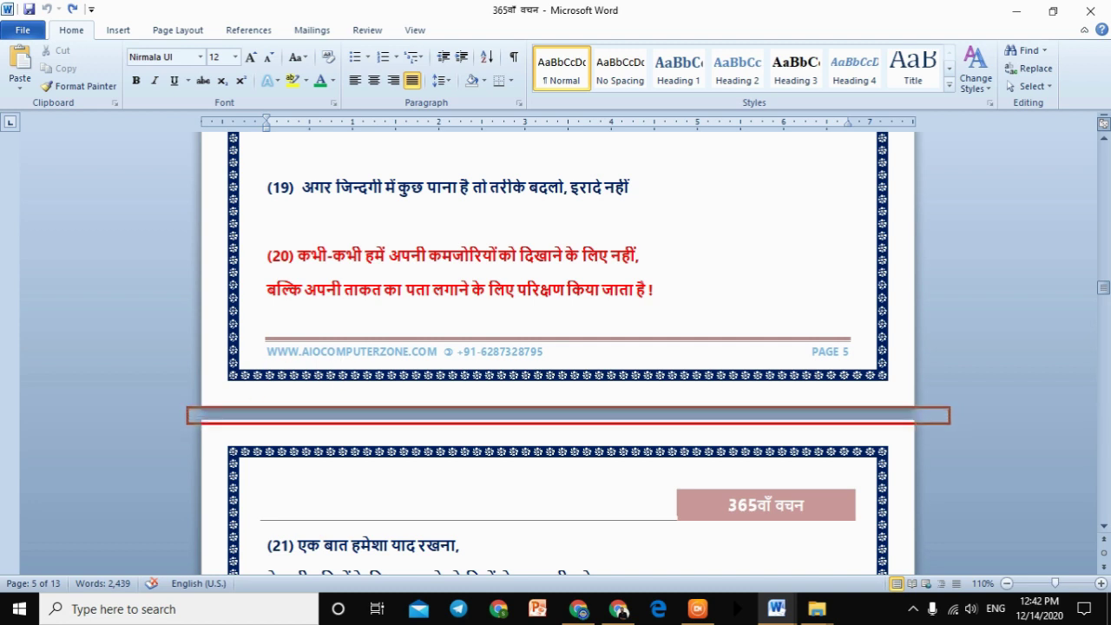
mouse_move(1017, 227)
mouse_down()
mouse_move(1005, 323)
mouse_move(981, 352)
mouse_move(1022, 421)
mouse_up()
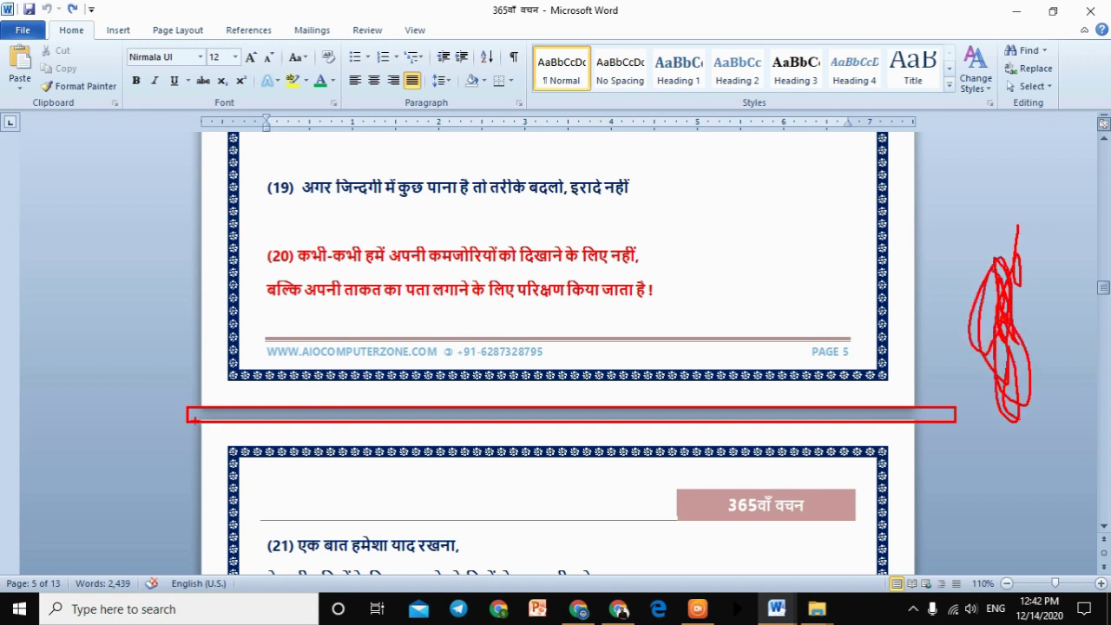
drag(198, 414, 250, 418)
key(Escape)
Turn off "Show white space between pages in Print Layout view" in the Display options of Word Options and apply it.
click(22, 31)
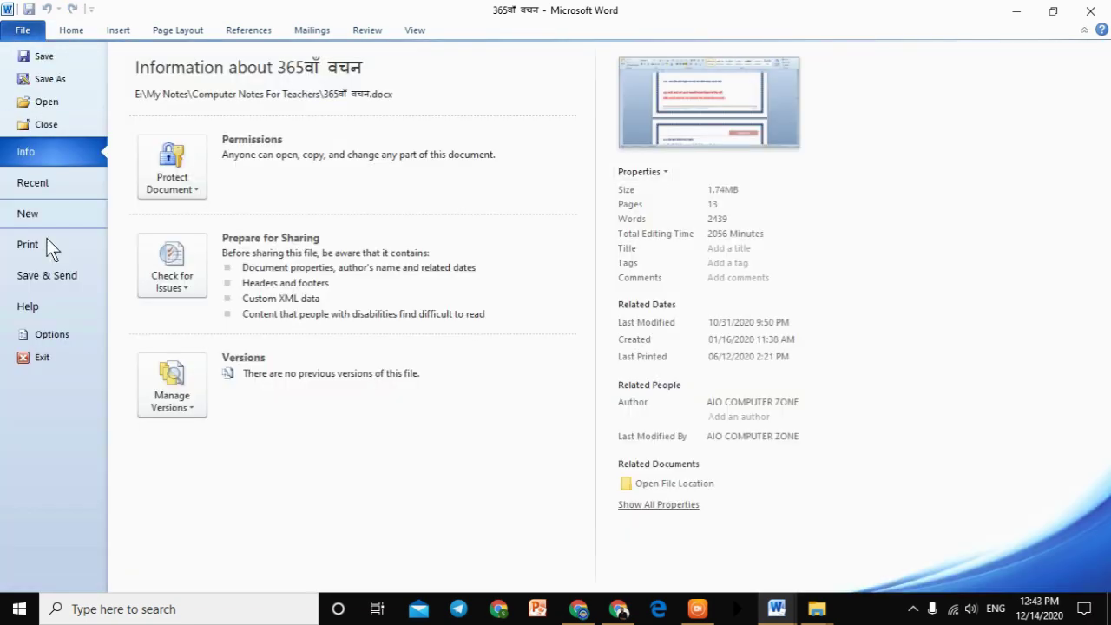
click(69, 330)
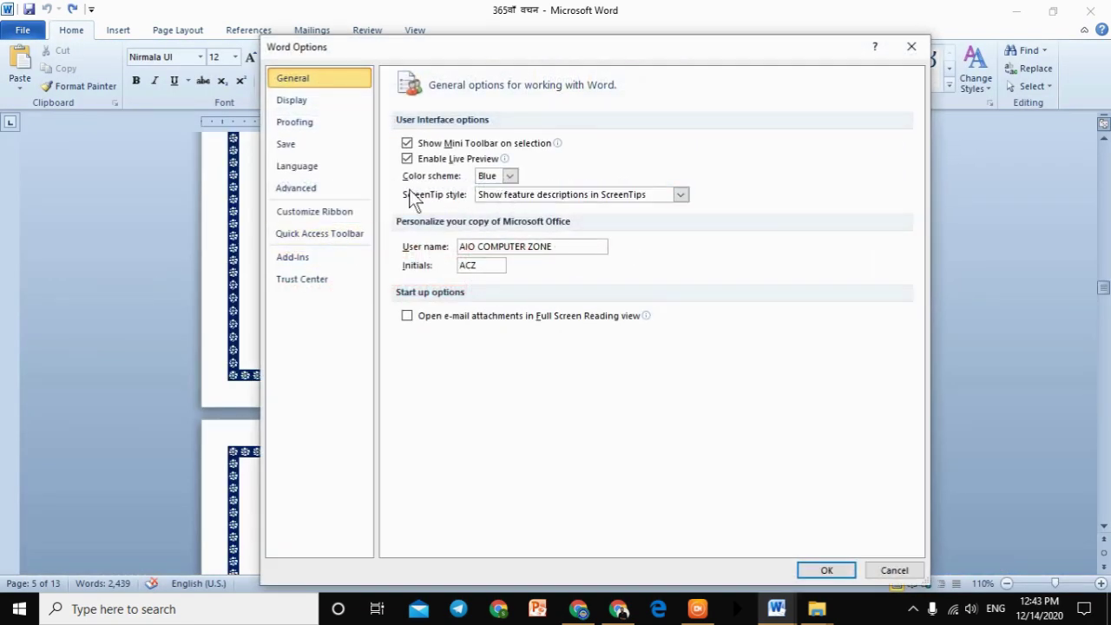
click(329, 106)
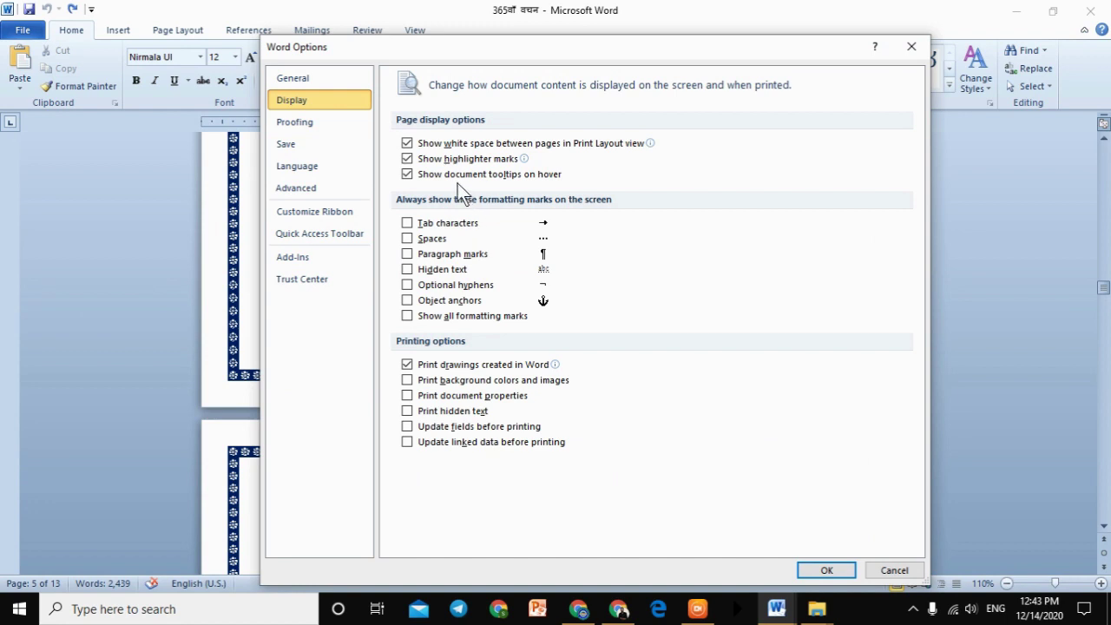
click(408, 144)
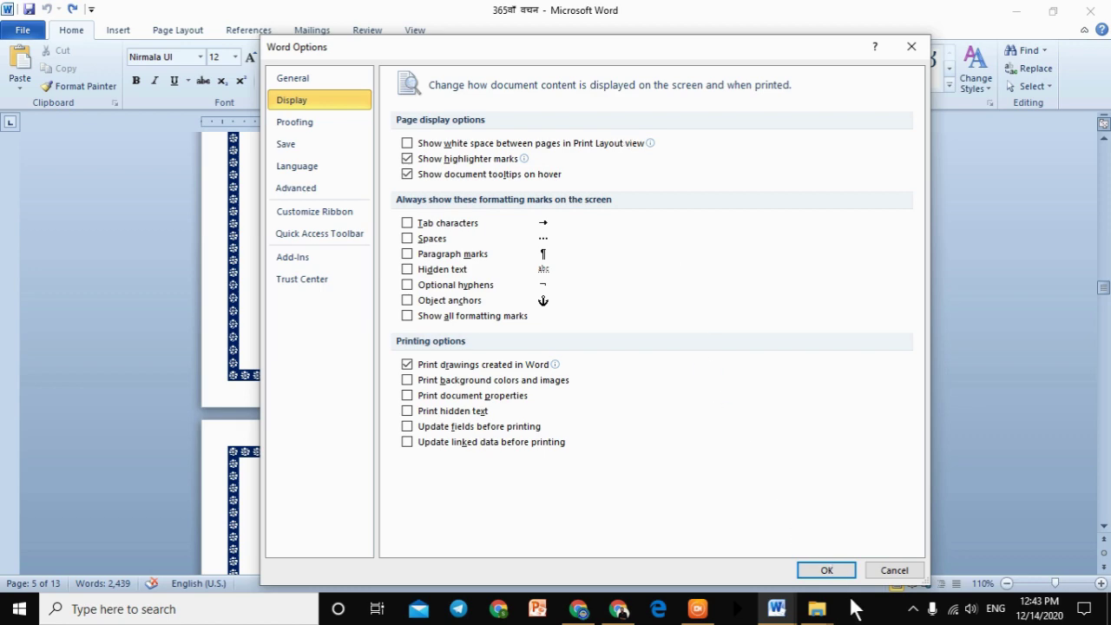
click(824, 569)
Examine how the page breaks after pages 4 and 5 look with the white space between pages hidden.
scroll(699, 342, up, 6)
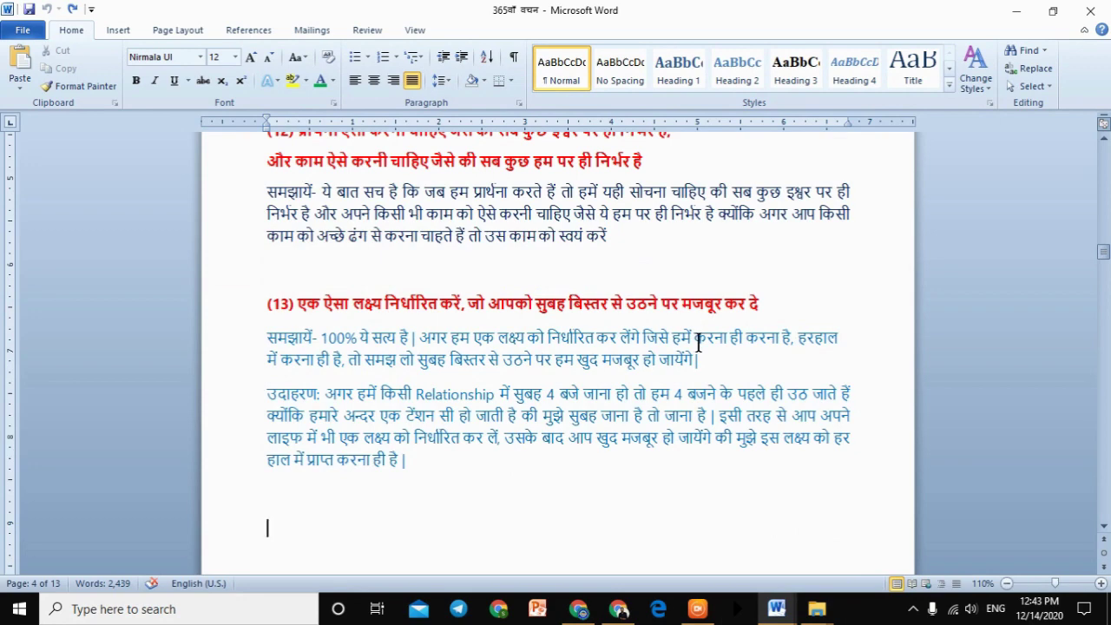
scroll(698, 342, down, 6)
scroll(699, 342, up, 1)
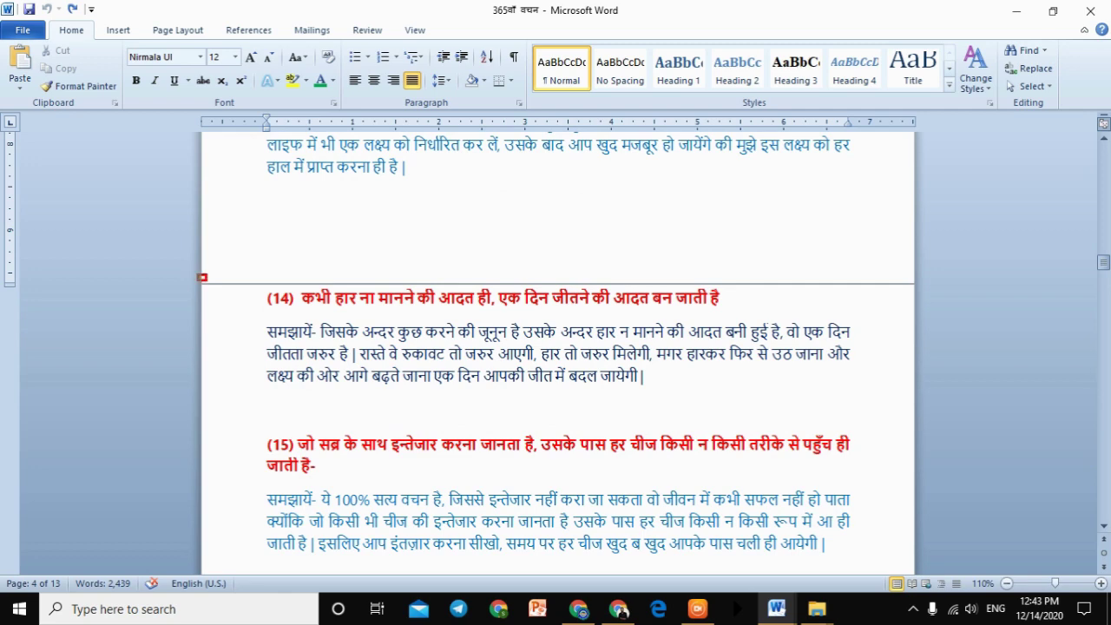
mouse_move(198, 276)
mouse_down()
mouse_move(377, 296)
mouse_move(920, 288)
mouse_up()
scroll(486, 347, down, 15)
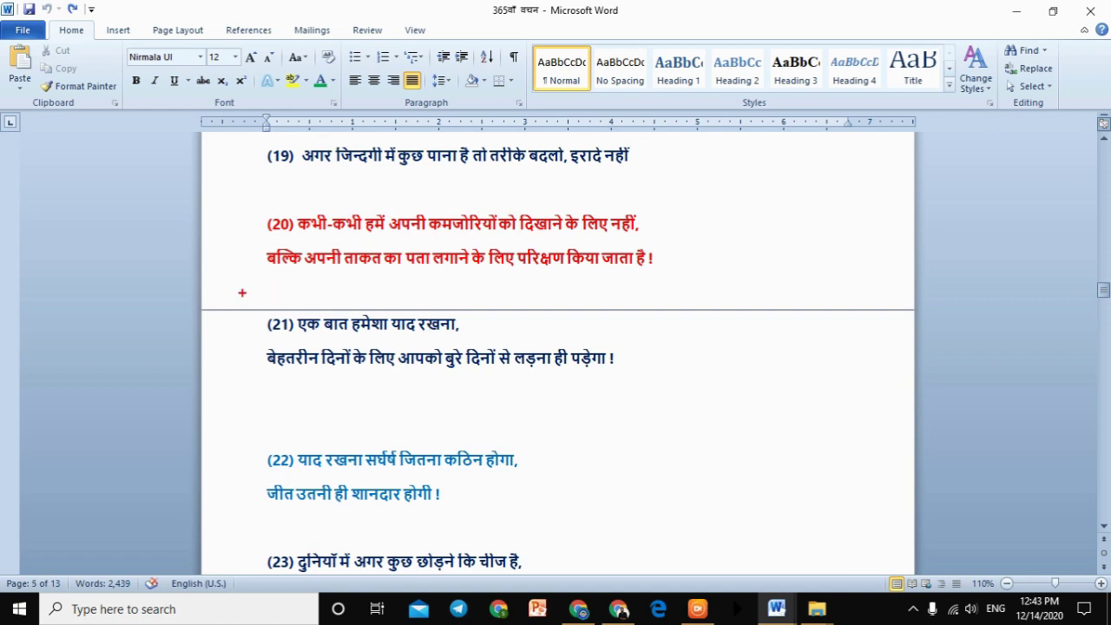
drag(243, 292, 340, 236)
drag(203, 309, 786, 312)
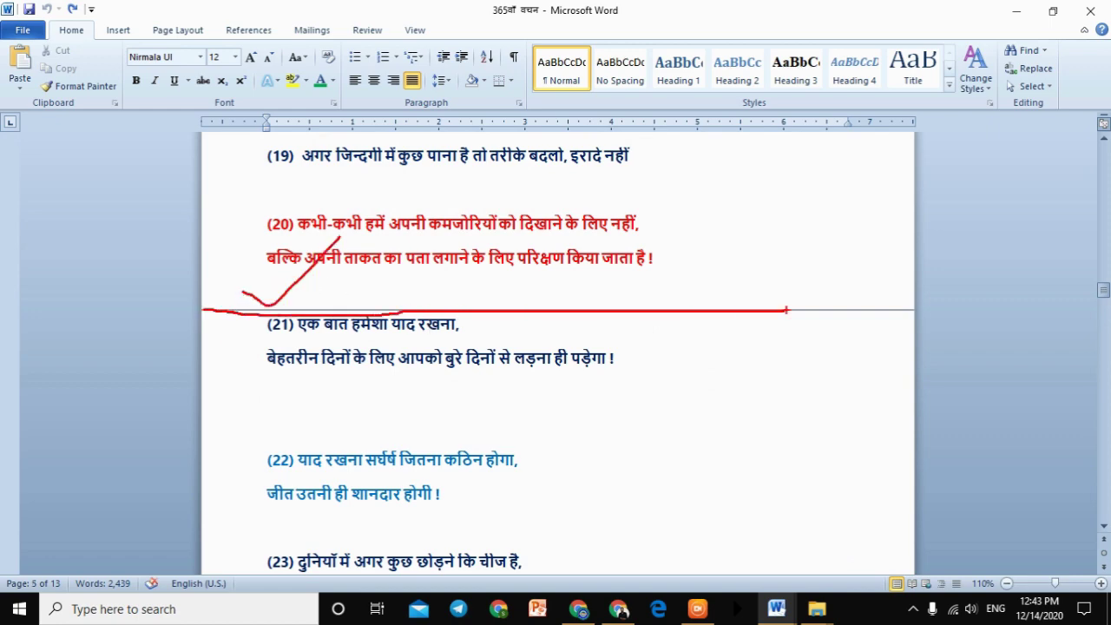
key(Escape)
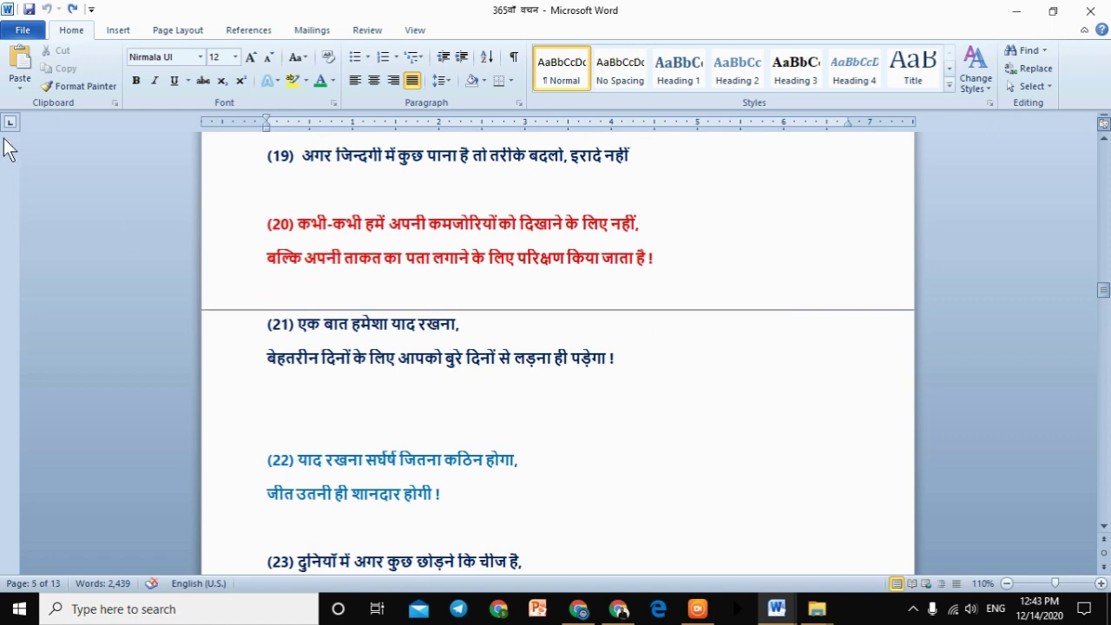
Turn "Show white space between pages in Print Layout view" back on in the Display options and apply it.
click(26, 27)
click(57, 335)
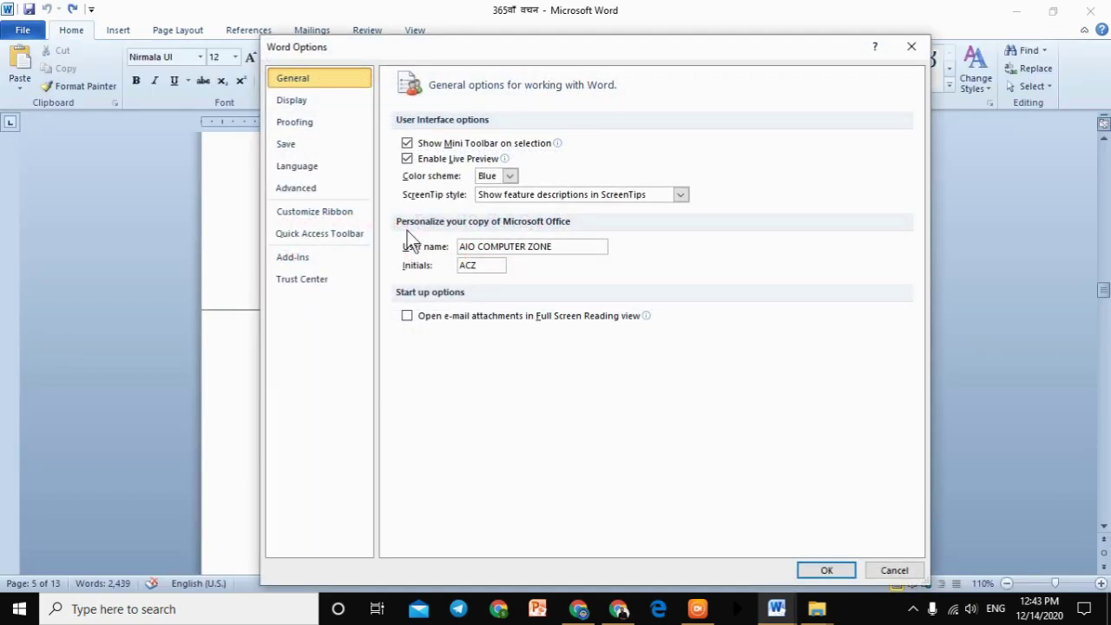
click(302, 103)
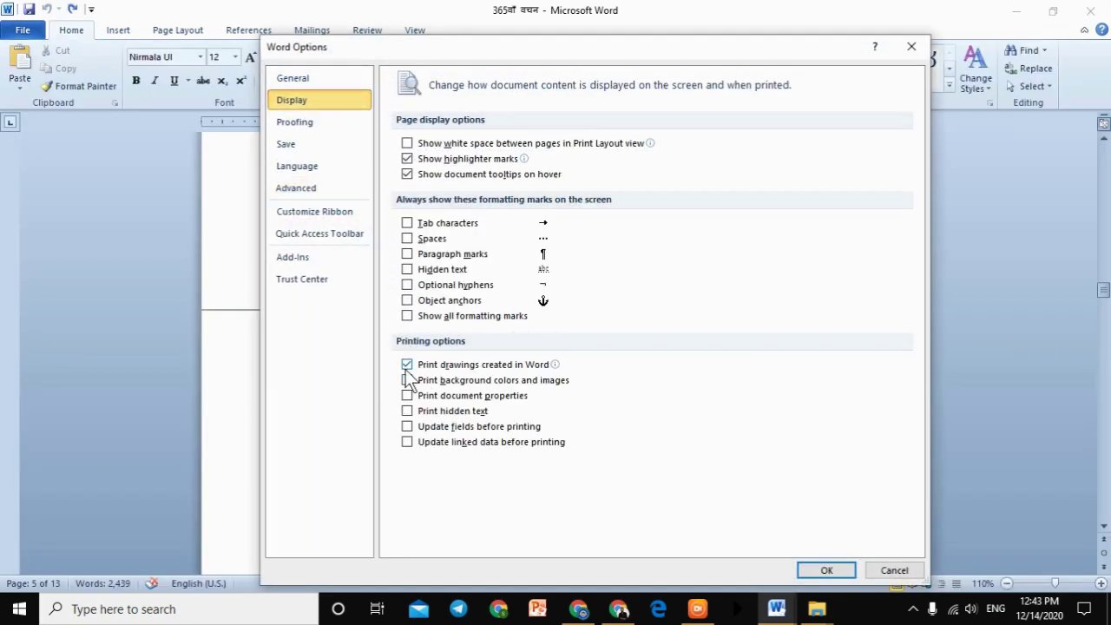
click(410, 143)
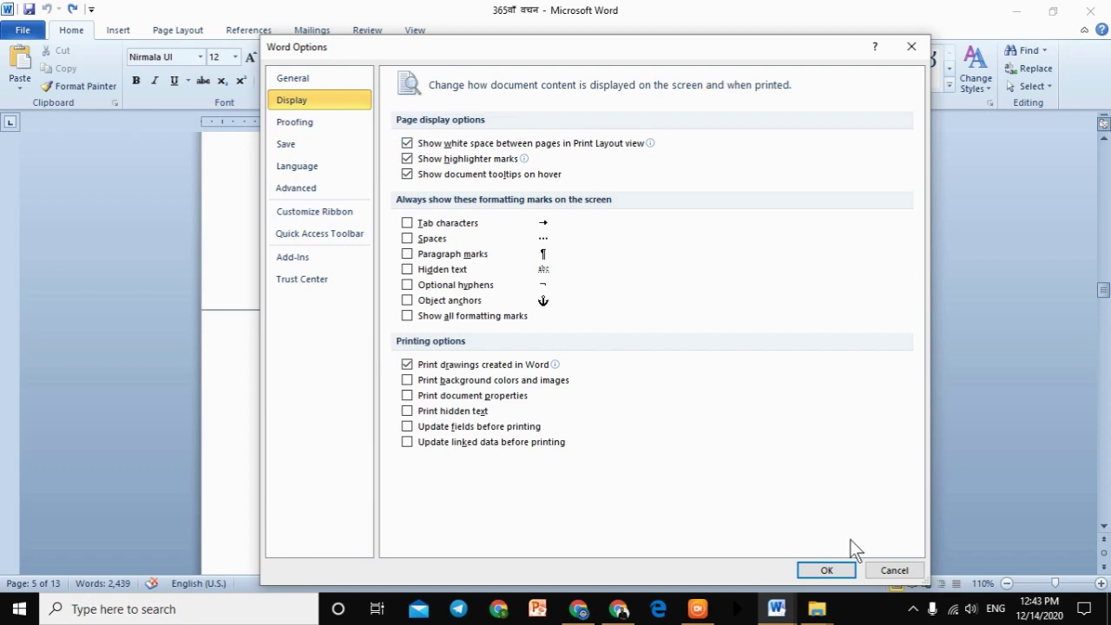
click(830, 578)
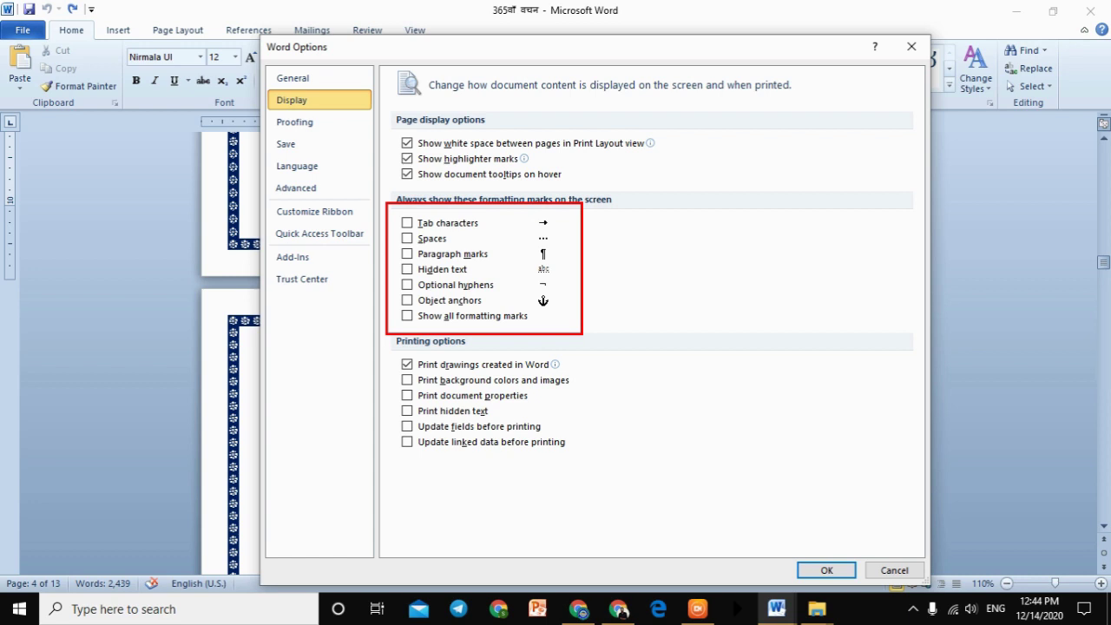
Set Paragraph marks to always show in the Display options, apply it, and check the marks on pages 3 and 4.
key(Escape)
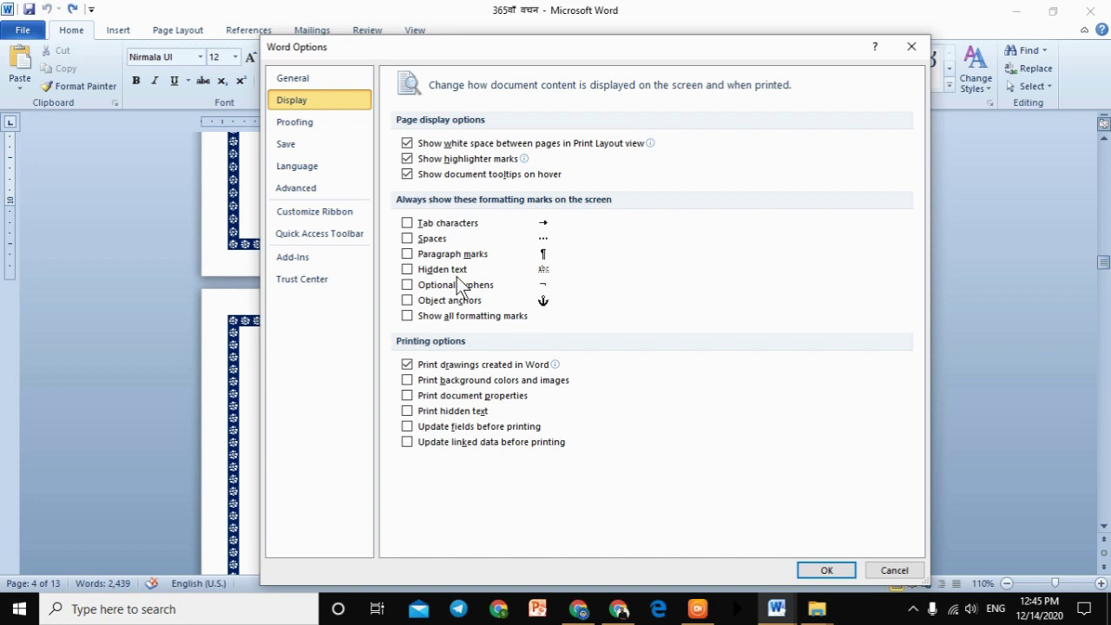
click(407, 253)
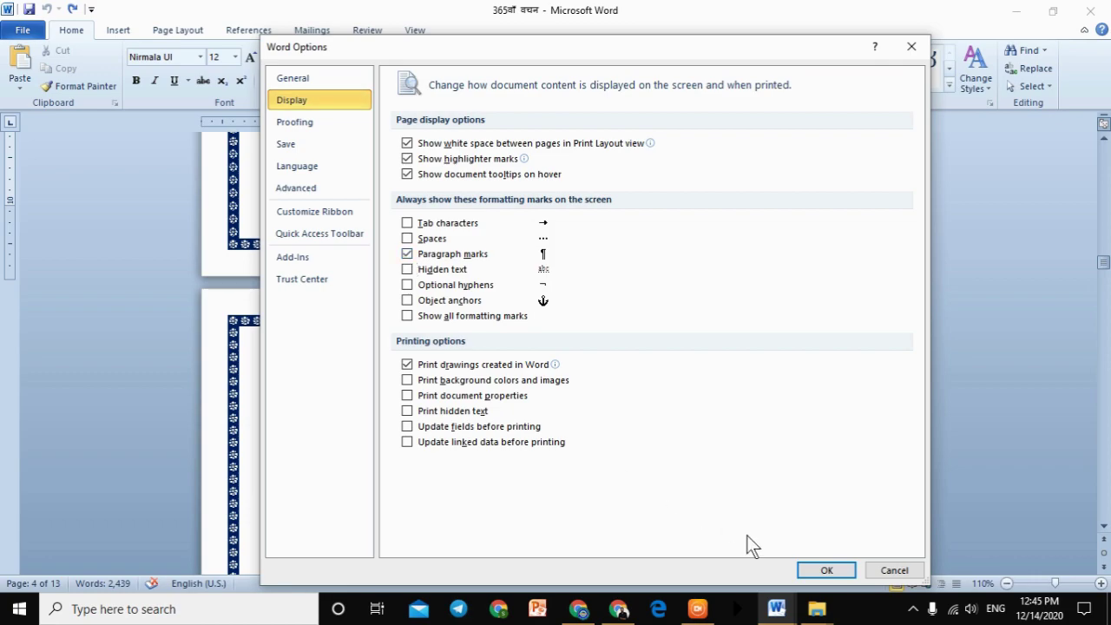
click(822, 570)
scroll(535, 390, up, 10)
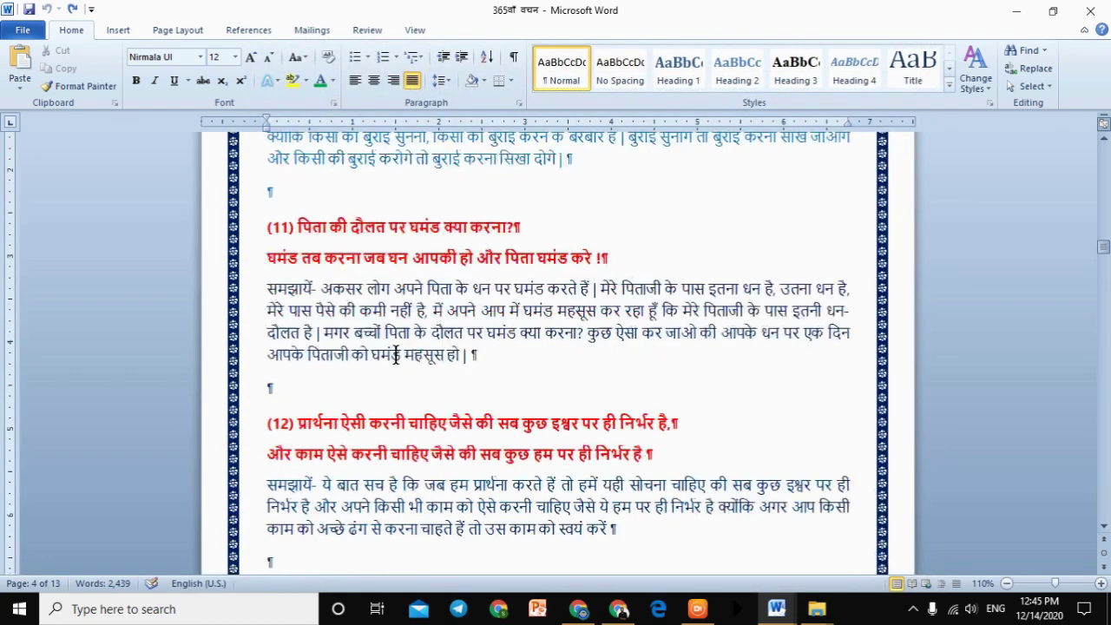
scroll(395, 369, up, 7)
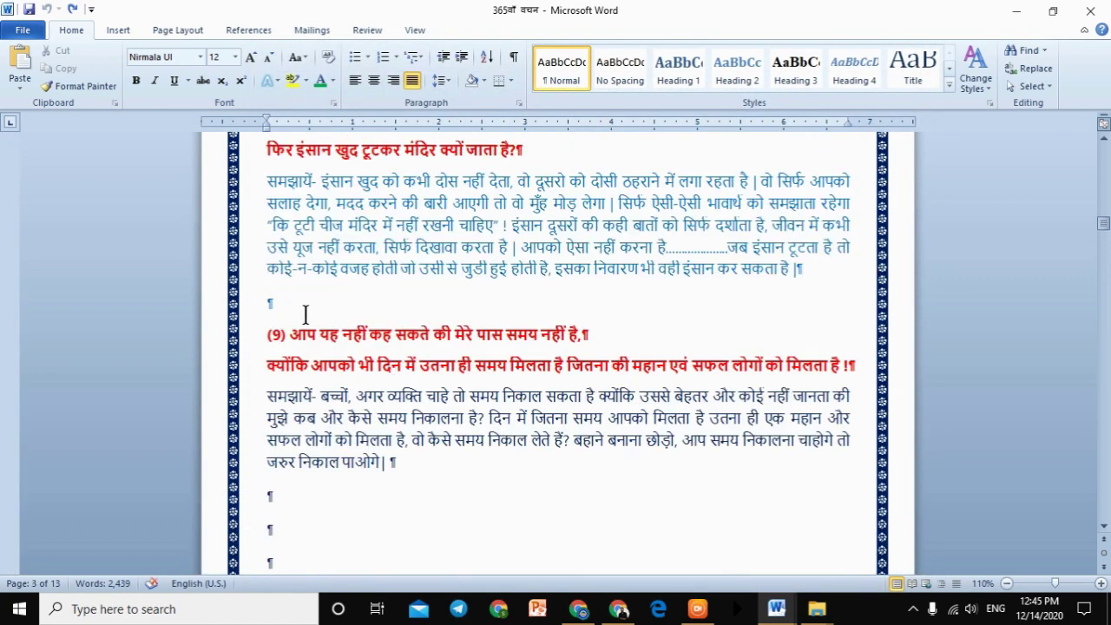
click(284, 303)
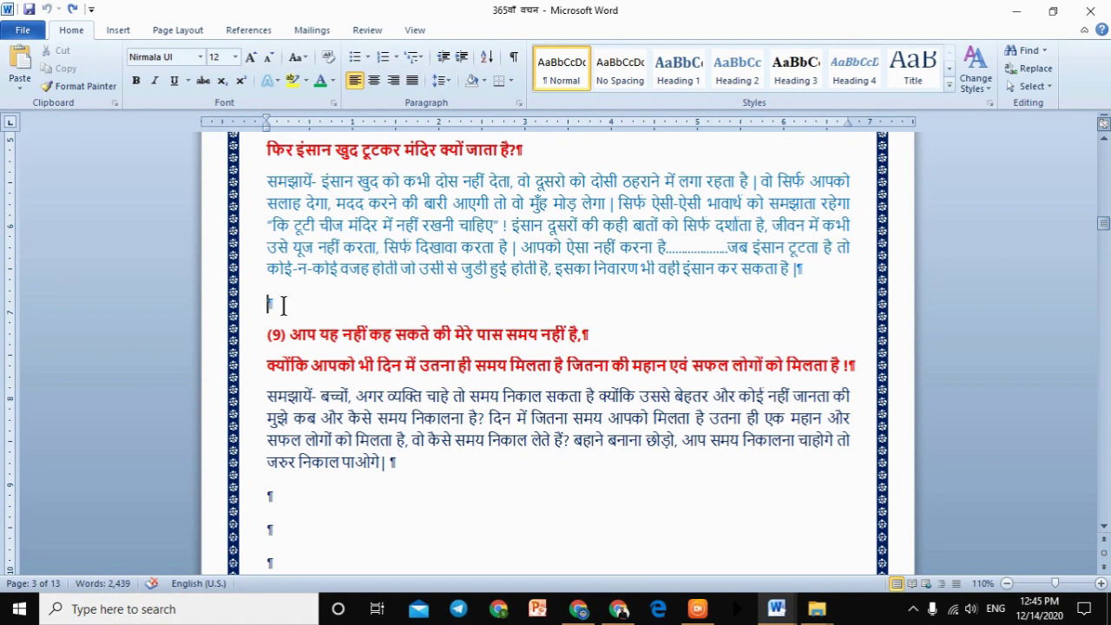
scroll(574, 316, down, 3)
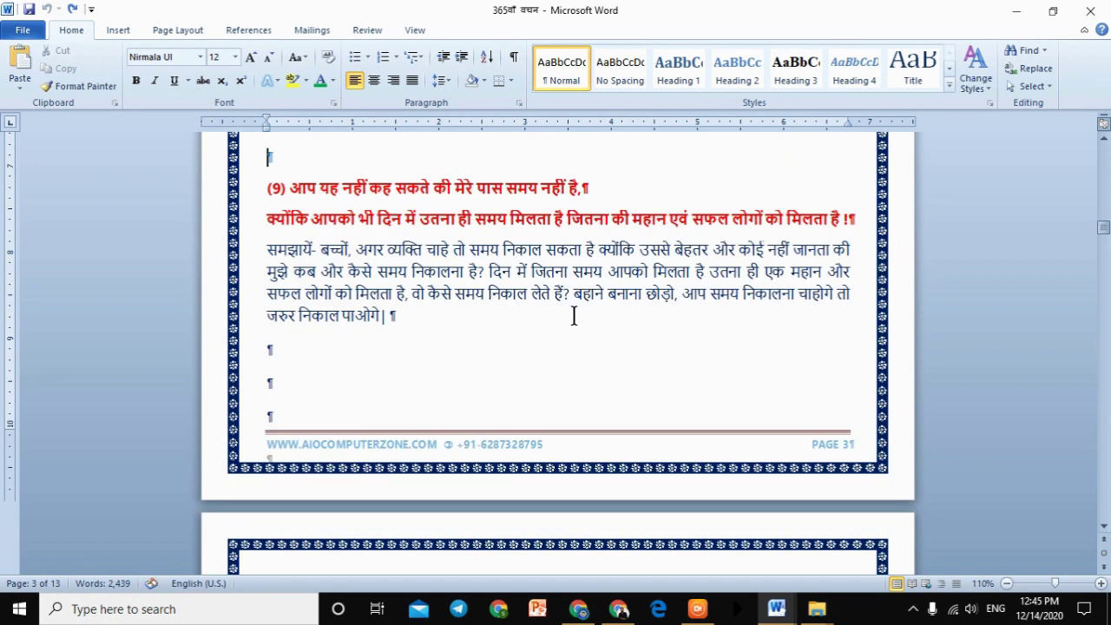
Create a new blank document and enter three paragraphs of random filler text, the last one running onto a second line.
key(ctrl+n)
text(asa)
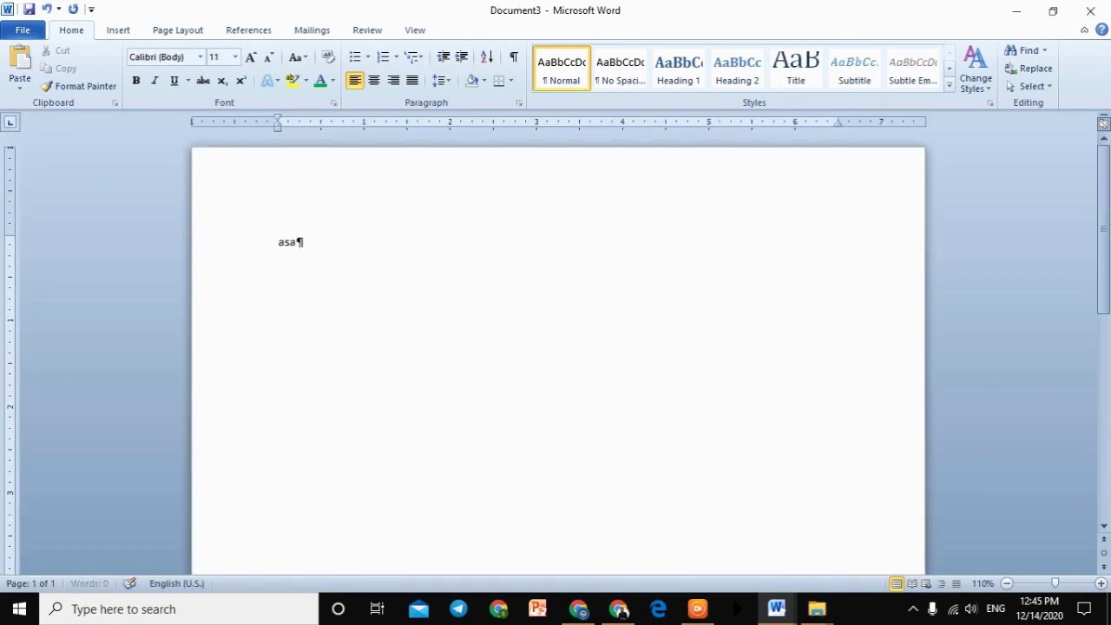
text(yhsasnbajsias asbi)
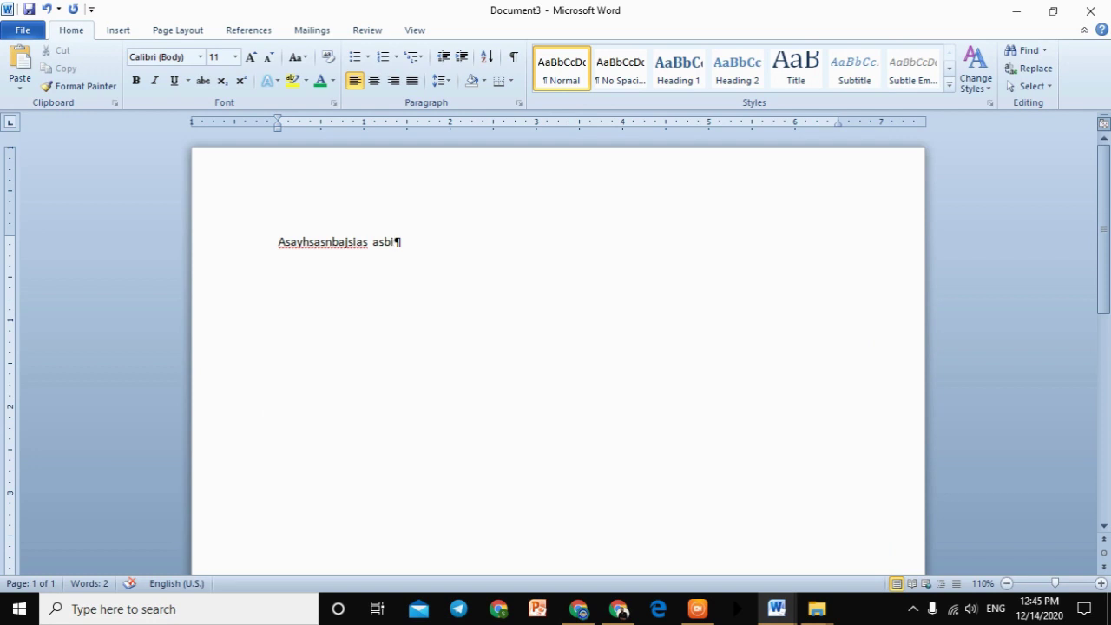
text(dsufddsfid)
key(Return)
text(dwsu)
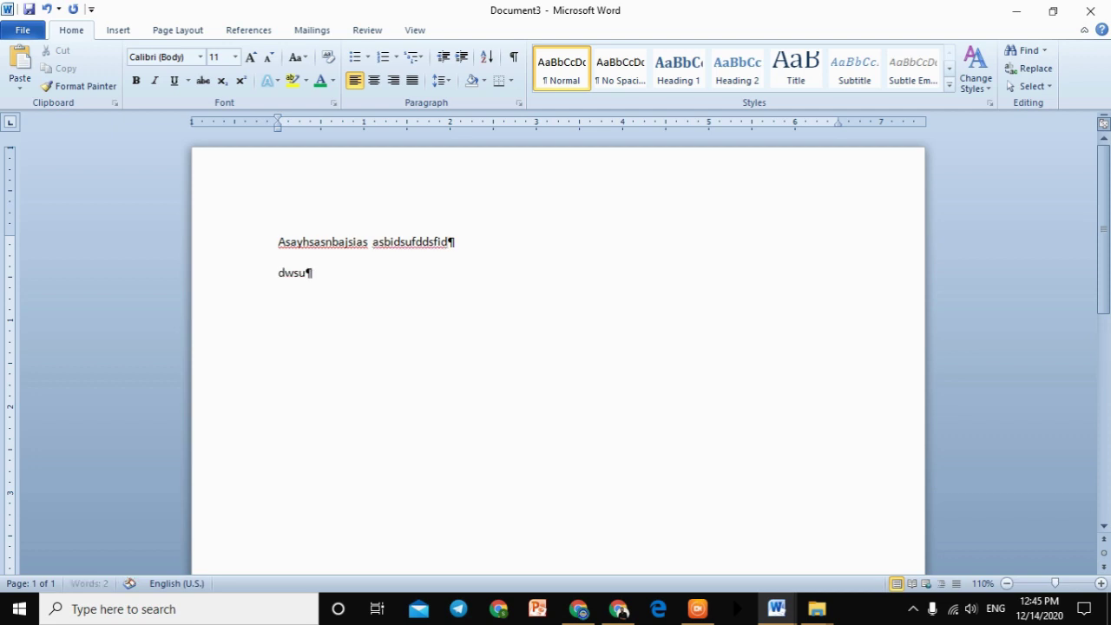
text(isadh)
key(Return)
text(dshdiuaysdsd )
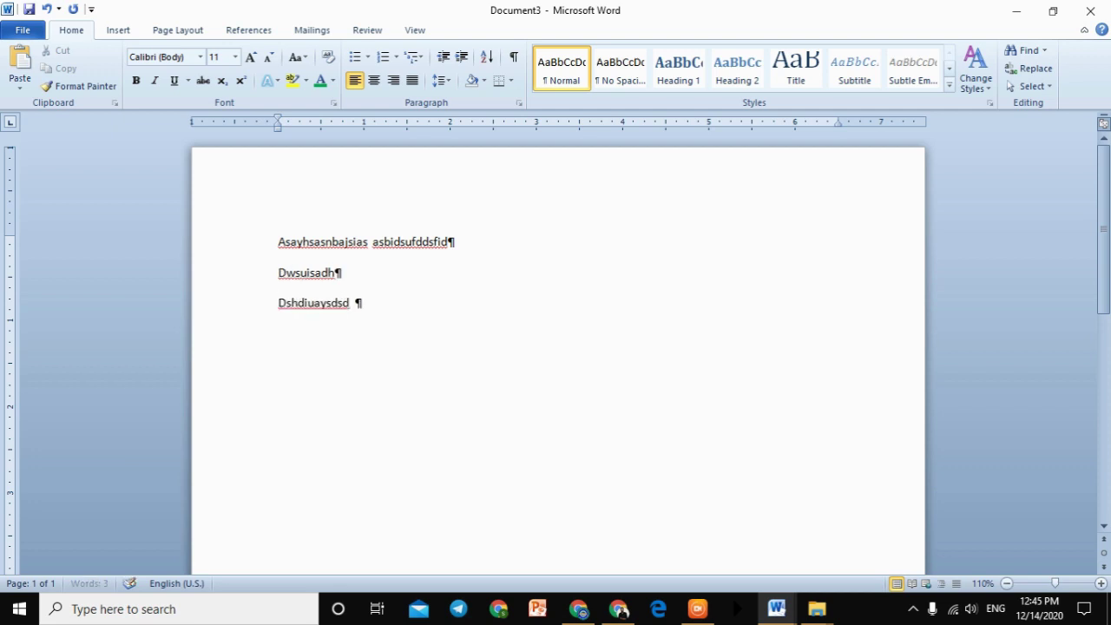
text(dsjdksandsidsn fjkdsikfds fdsjkidsf dsjkbfdsf)
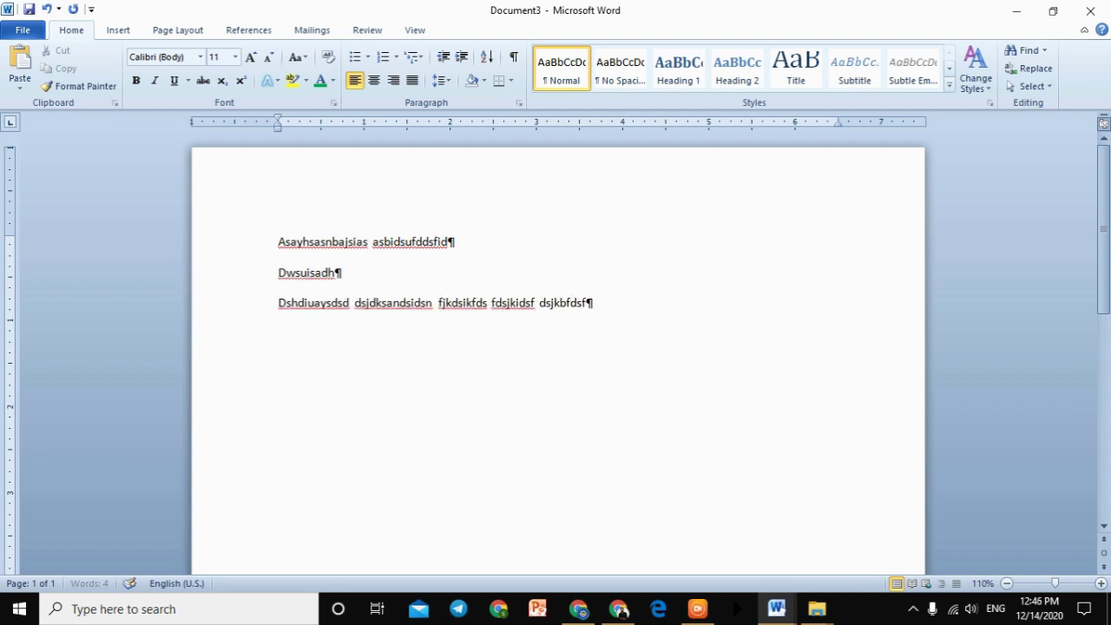
text( dsfmkdsmjfs fnjsifdsnf ndskjfdshfnjdksfdsnf dsjifds)
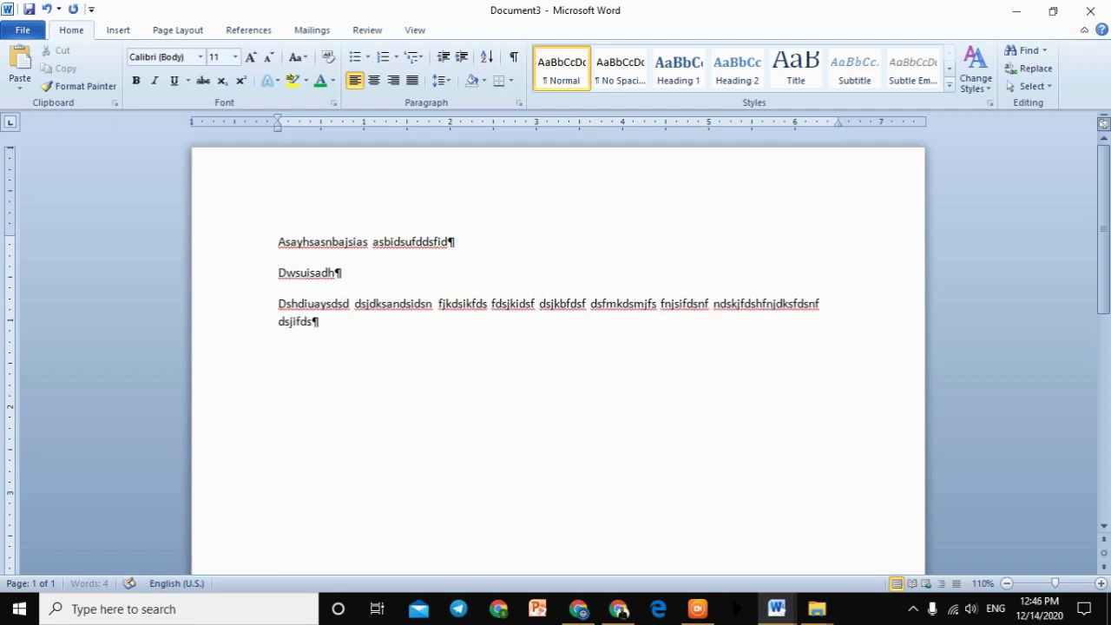
text(fn dsjmkfi7dsfbj)
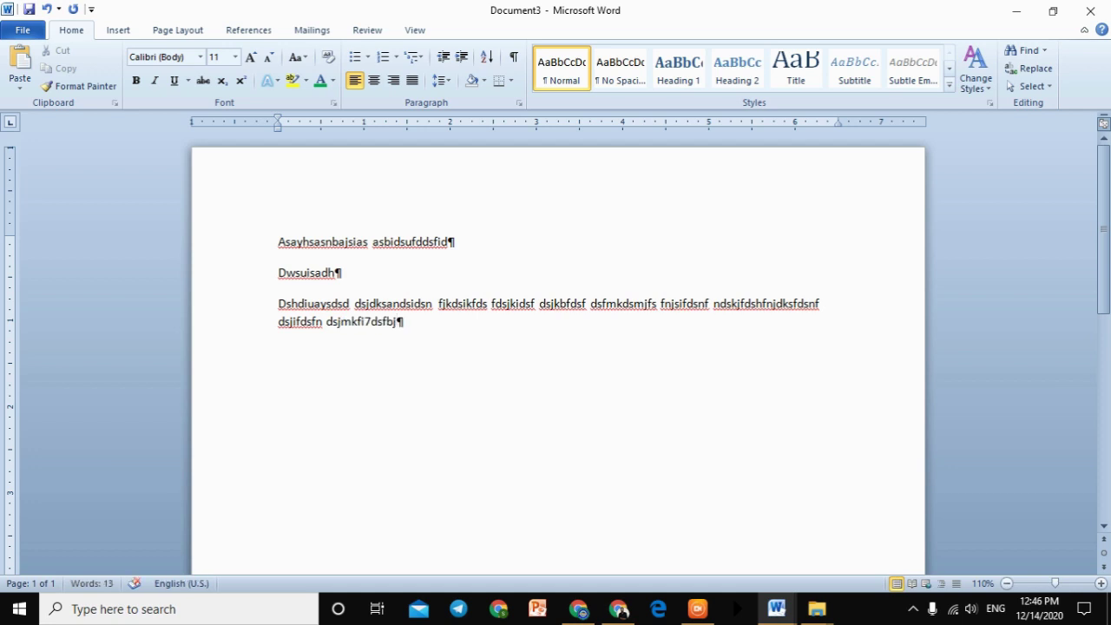
Add the short paragraphs "Wrttfer", "Tertre", "Ret" and "T" below the filler text, ending with an empty paragraph.
key(Return)
text(Wrttfer)
key(Return)
text(Tertre)
key(Return)
text(Ret)
key(Return)
text(T)
key(Return)
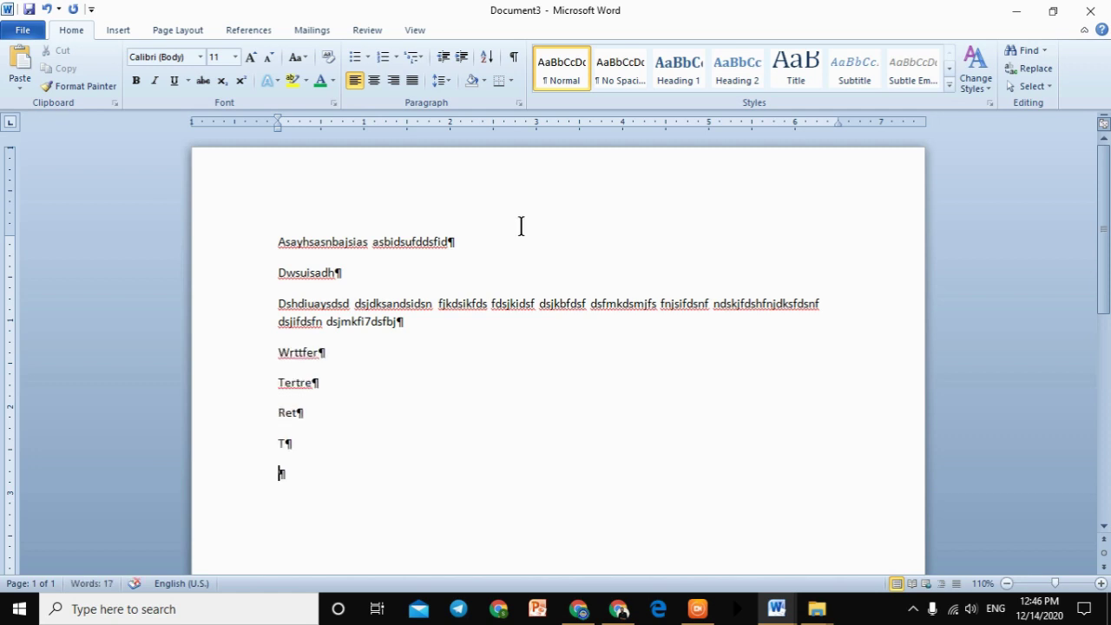
Toggle the display of all formatting marks, and turn off always showing Paragraph marks in the Display options.
click(511, 60)
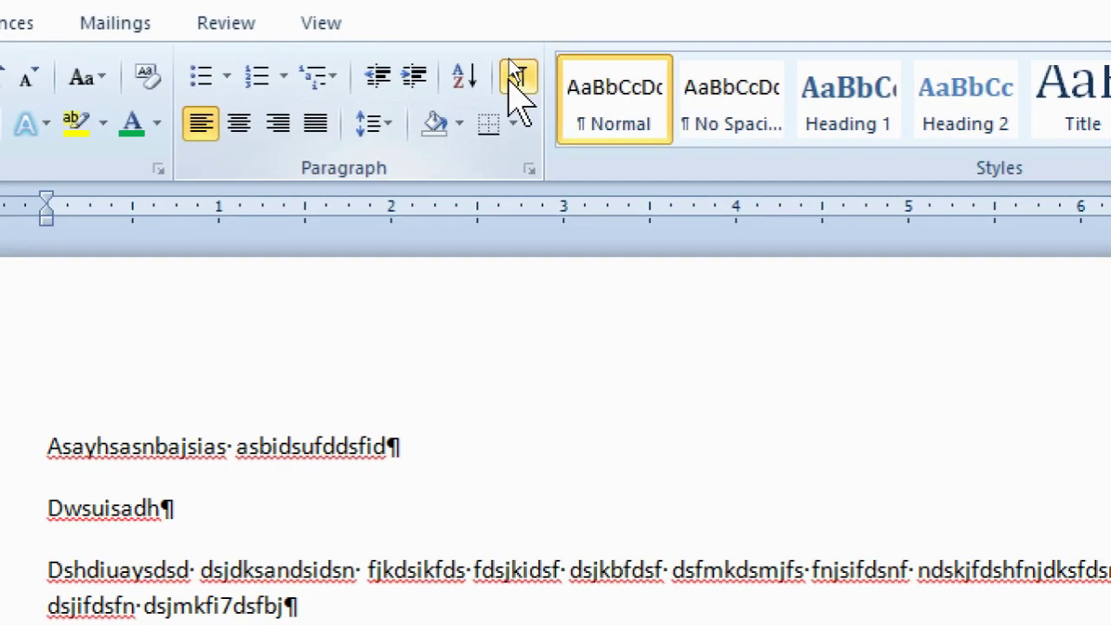
click(23, 30)
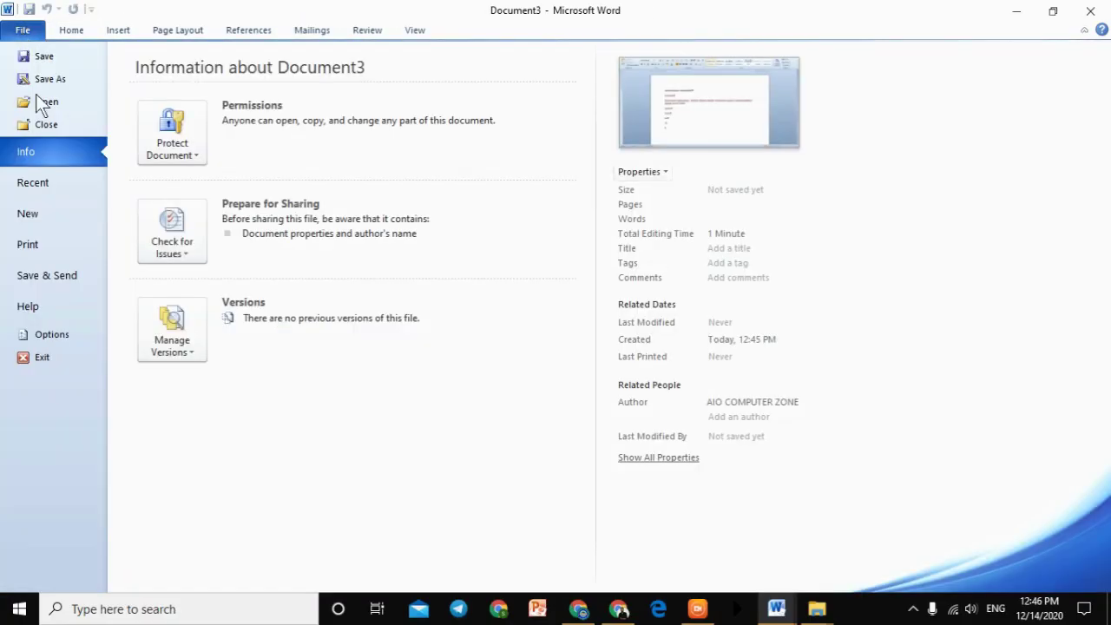
click(76, 339)
click(315, 100)
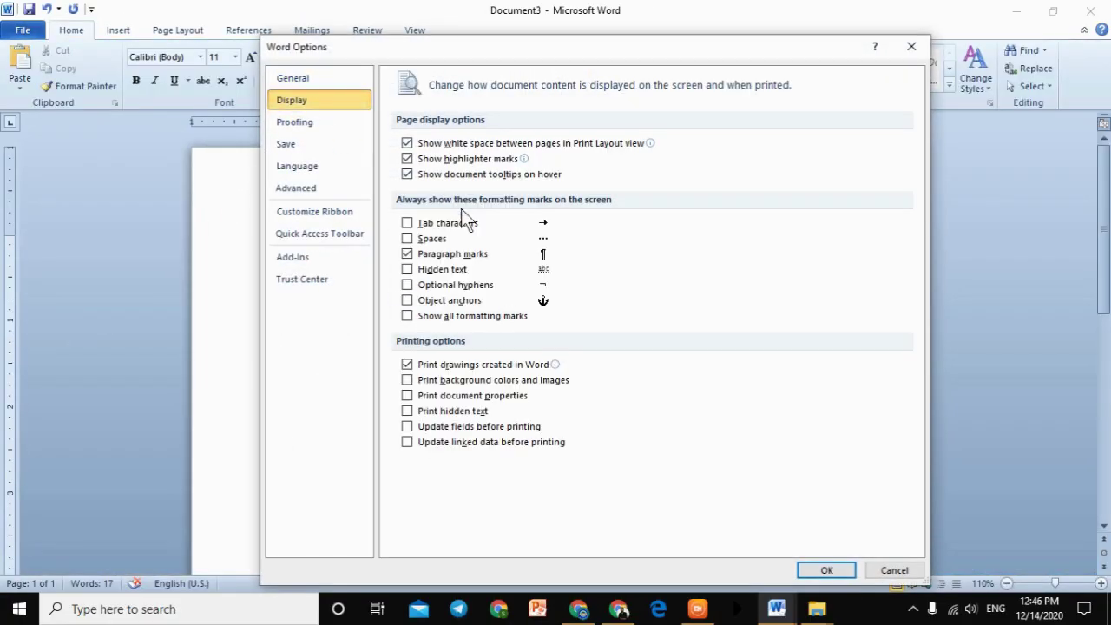
click(825, 571)
Set Spaces to always show on the screen in the Display options and apply it.
click(23, 29)
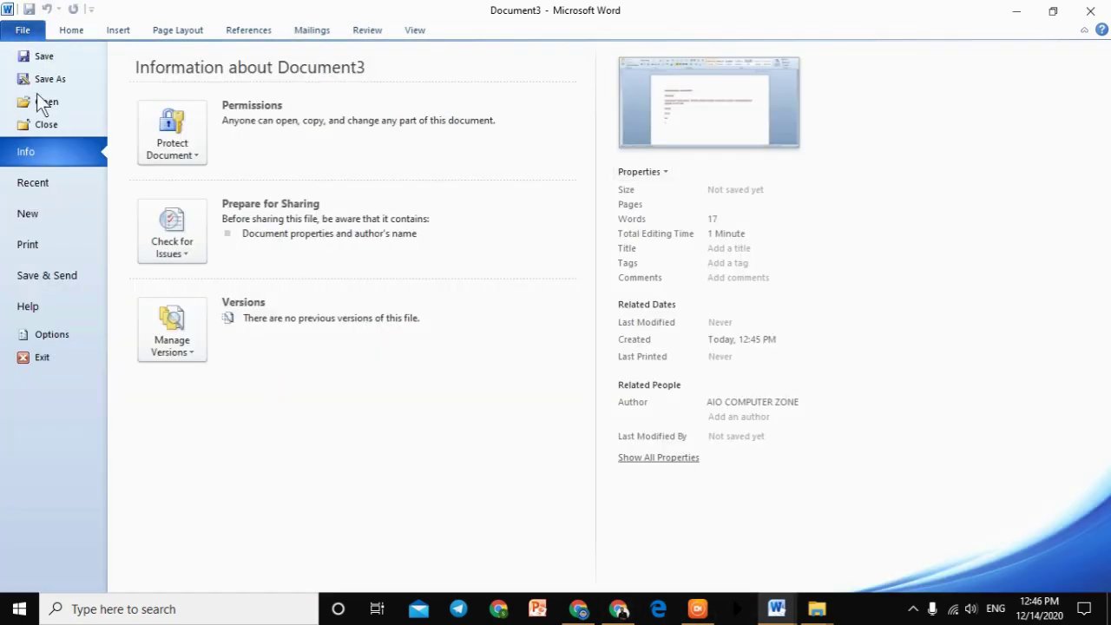
click(75, 328)
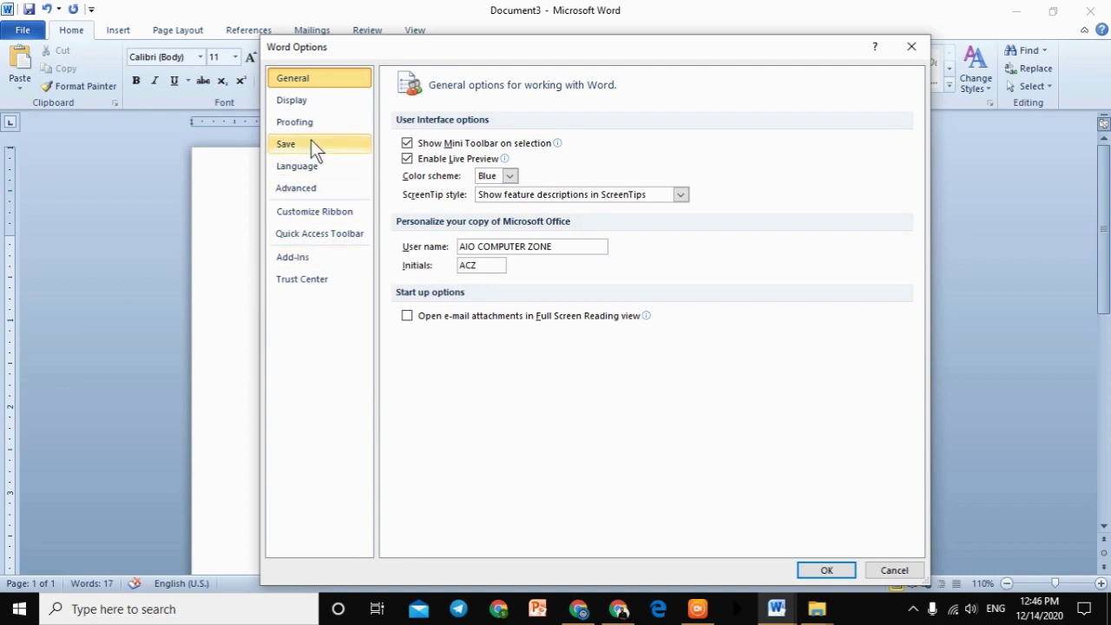
click(303, 105)
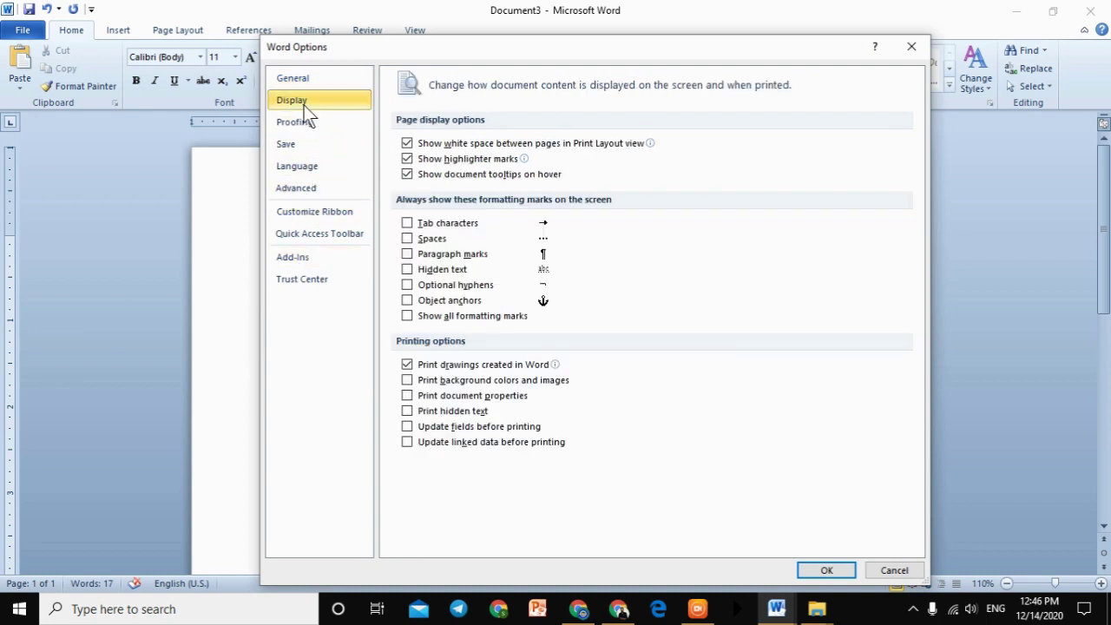
click(407, 239)
click(826, 571)
Replace all the document's text with "asuyhauisashb" followed by a run of spaces to check the space marks.
click(368, 380)
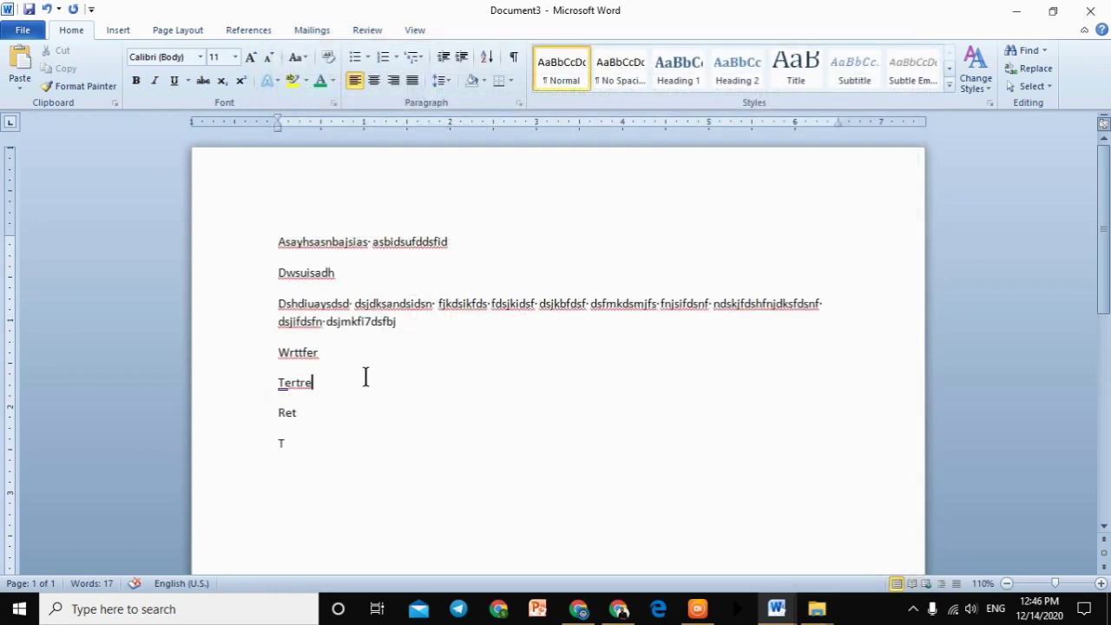
text(dfr)
key(ctrl+a)
text(asuyhauisashb)
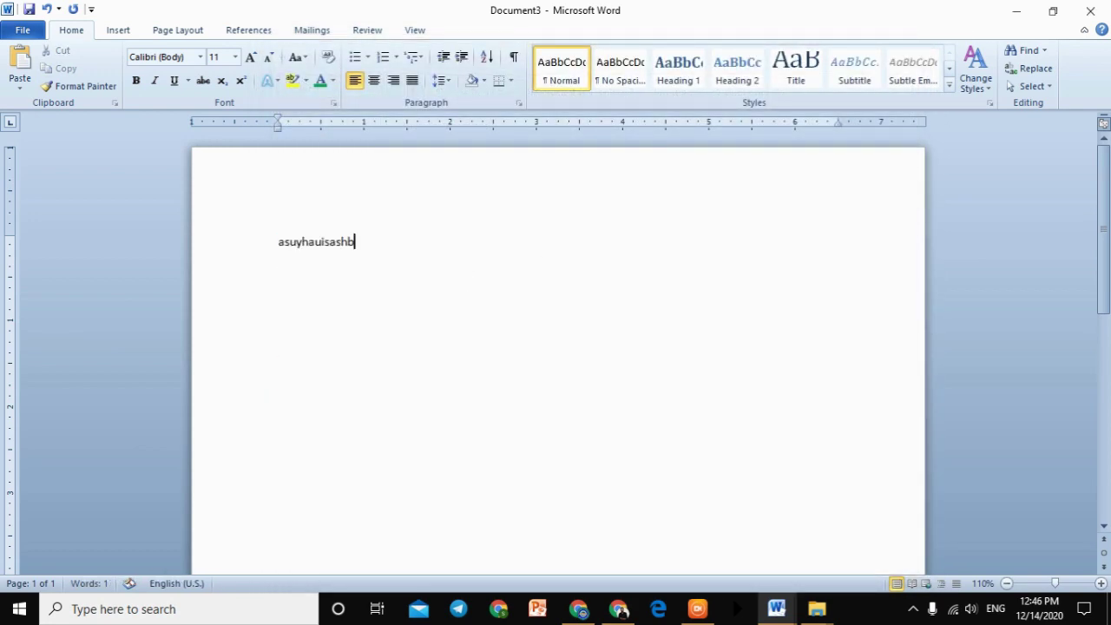
ctrl+scroll(407, 390, up, 3)
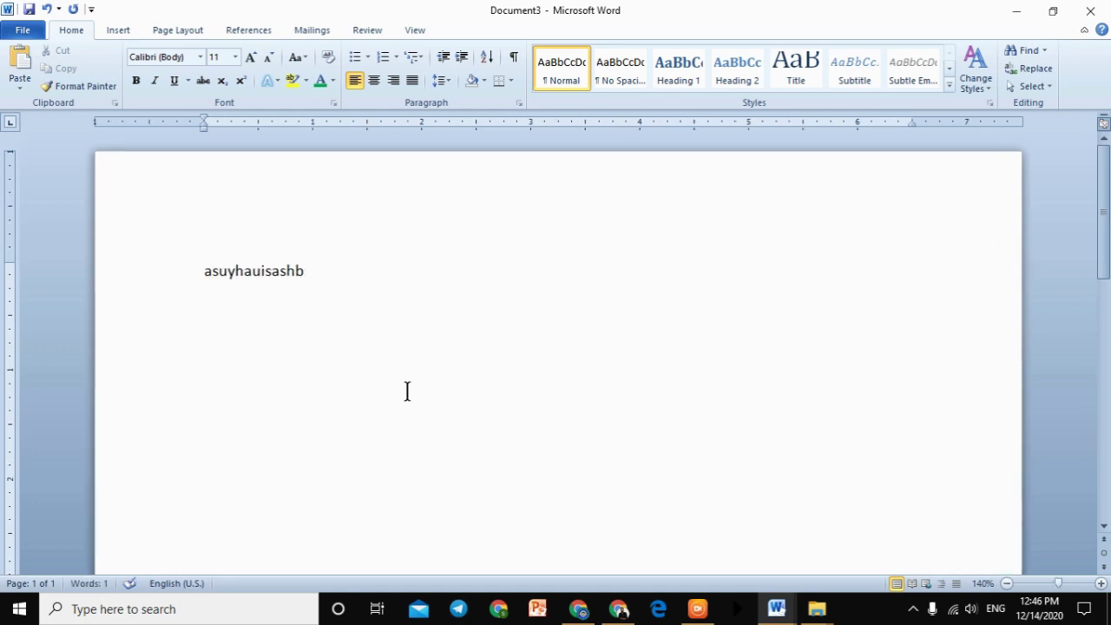
text(--)
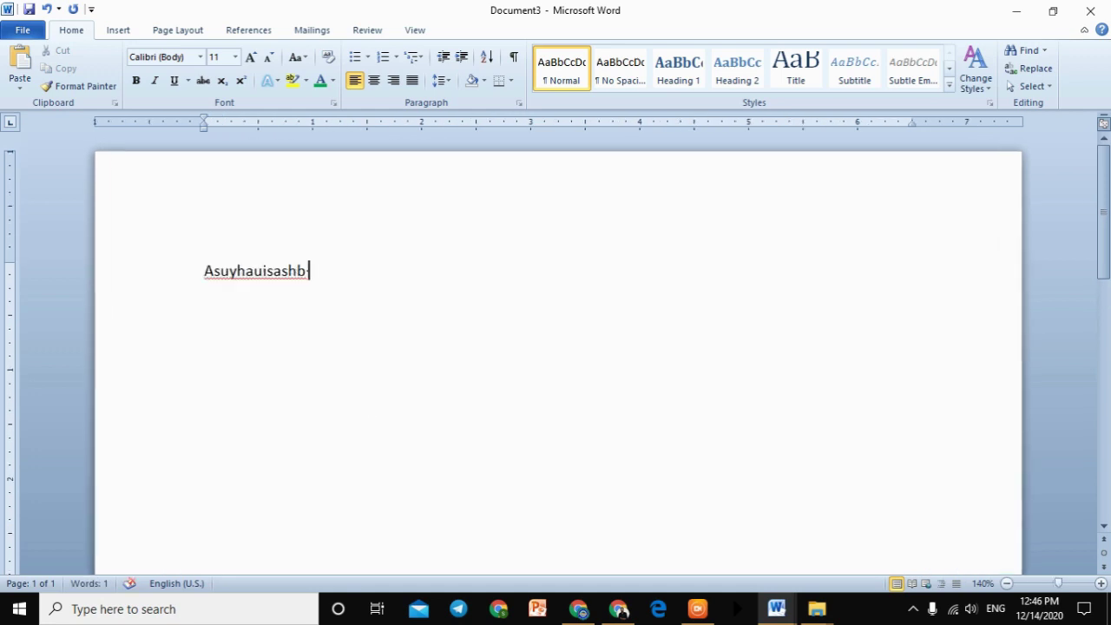
text(--------)
Turn off always showing Spaces in the Display options, apply it, and add "fdfdsfds f" after the run of spaces.
click(23, 35)
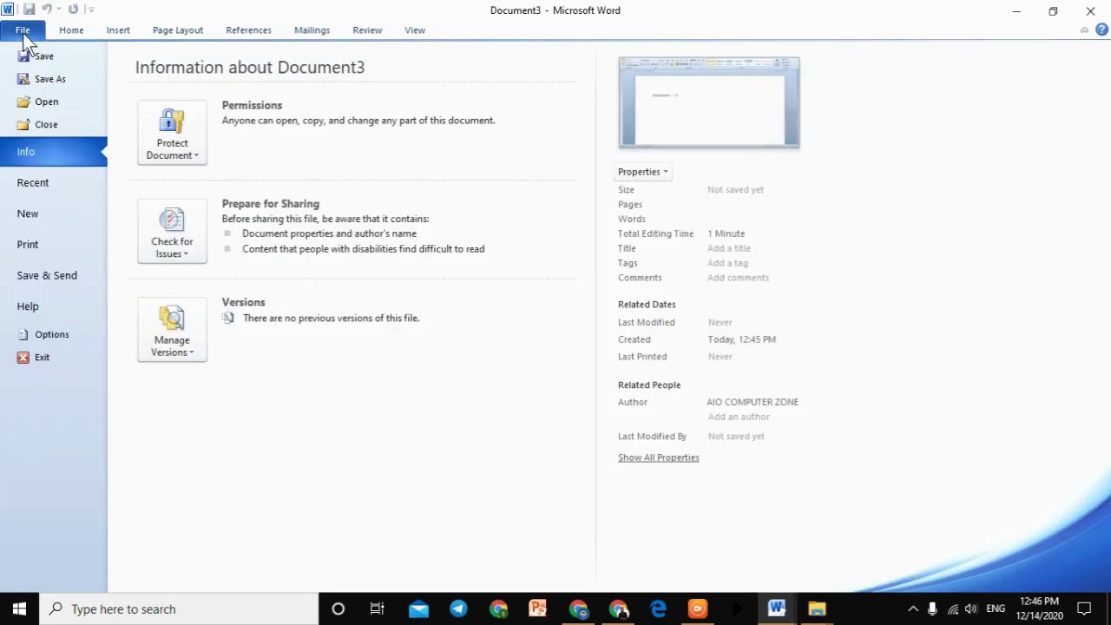
click(51, 335)
click(292, 100)
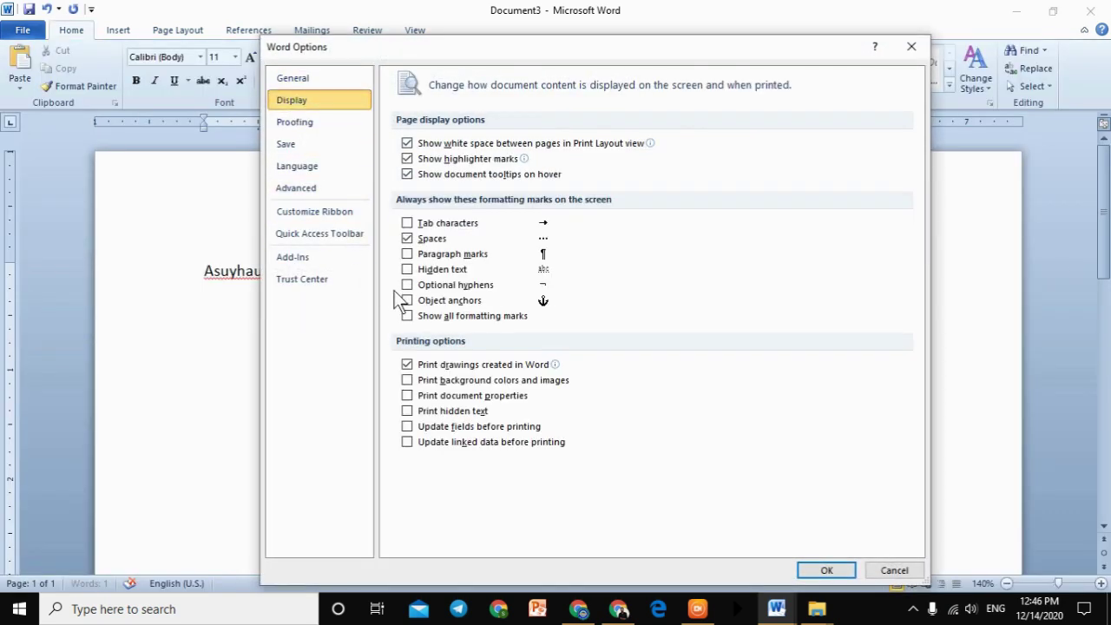
click(426, 238)
click(826, 570)
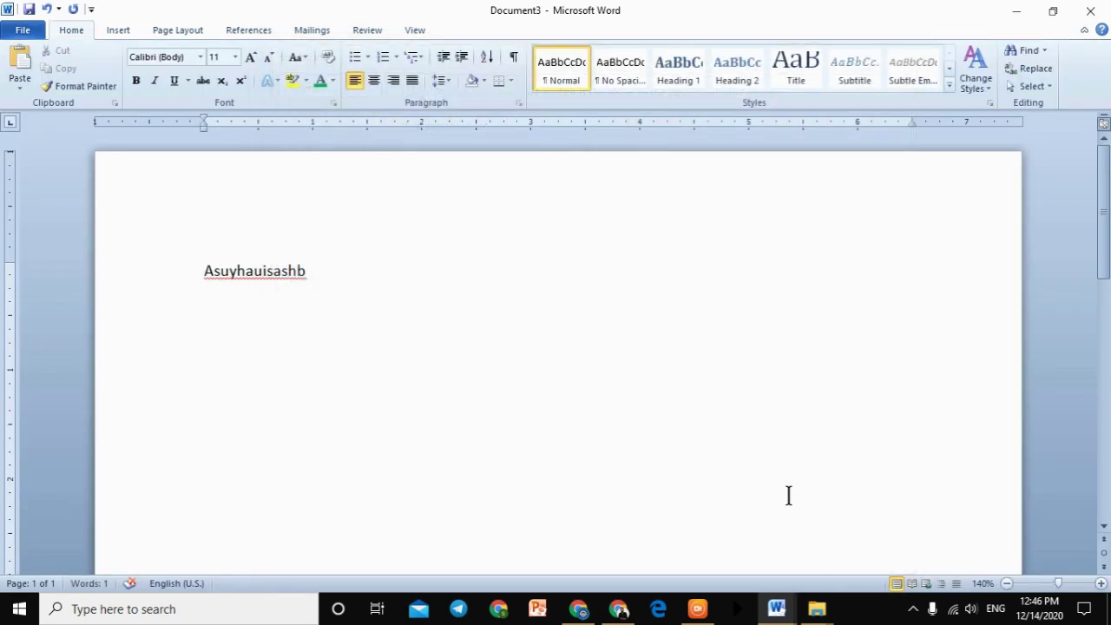
text(fdfdsfds f)
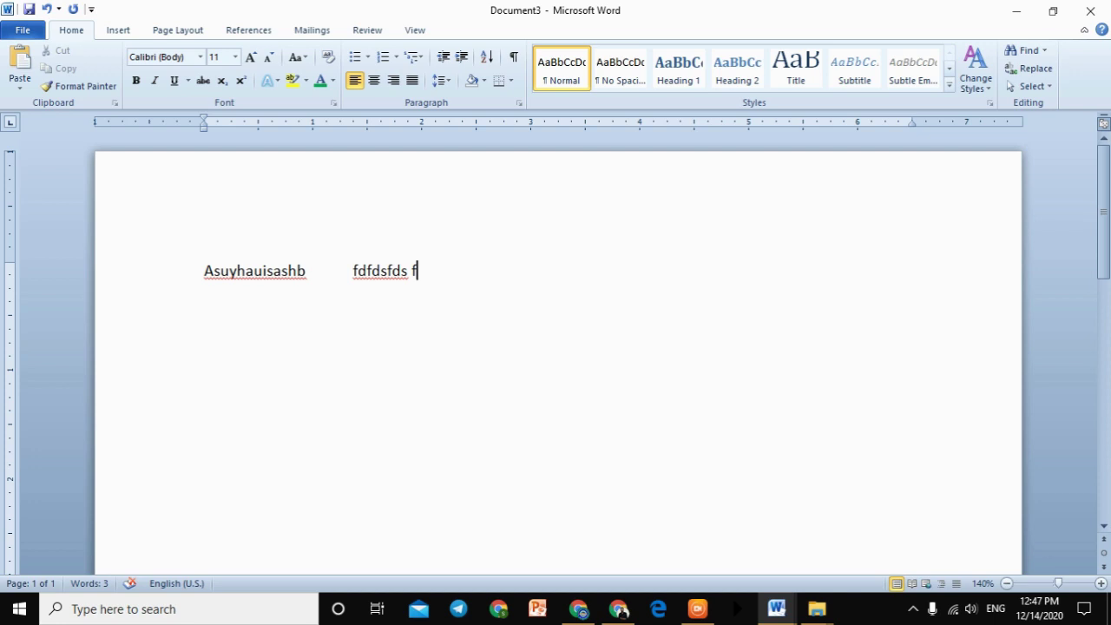
Review the printing options in the Display options, reading the explanation of "Print drawings created in Word", and close the dialog.
click(19, 31)
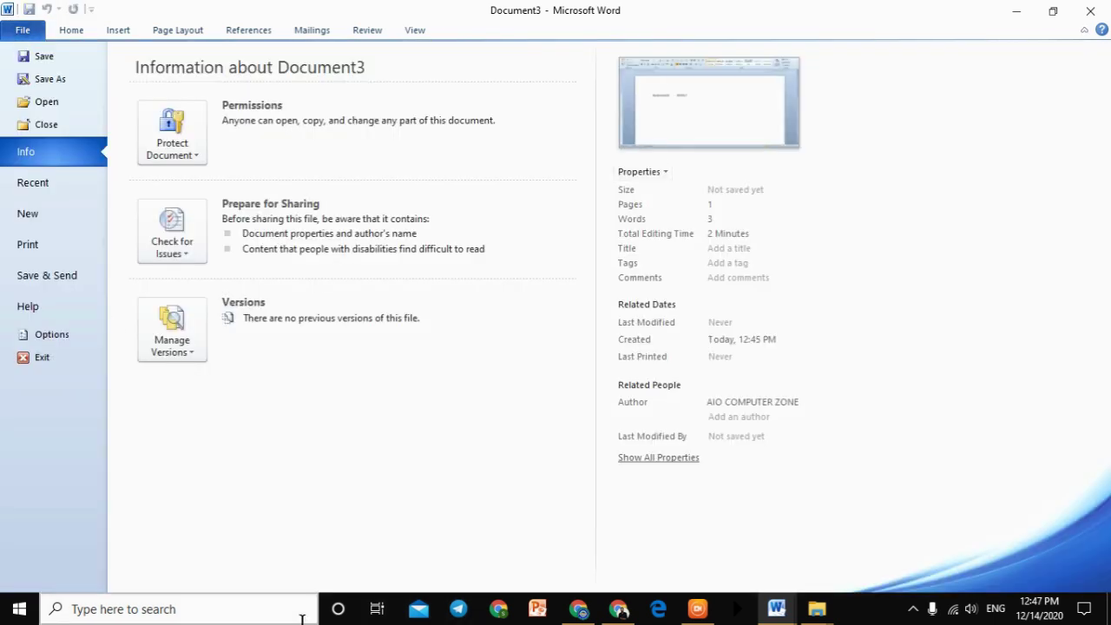
click(43, 189)
click(38, 326)
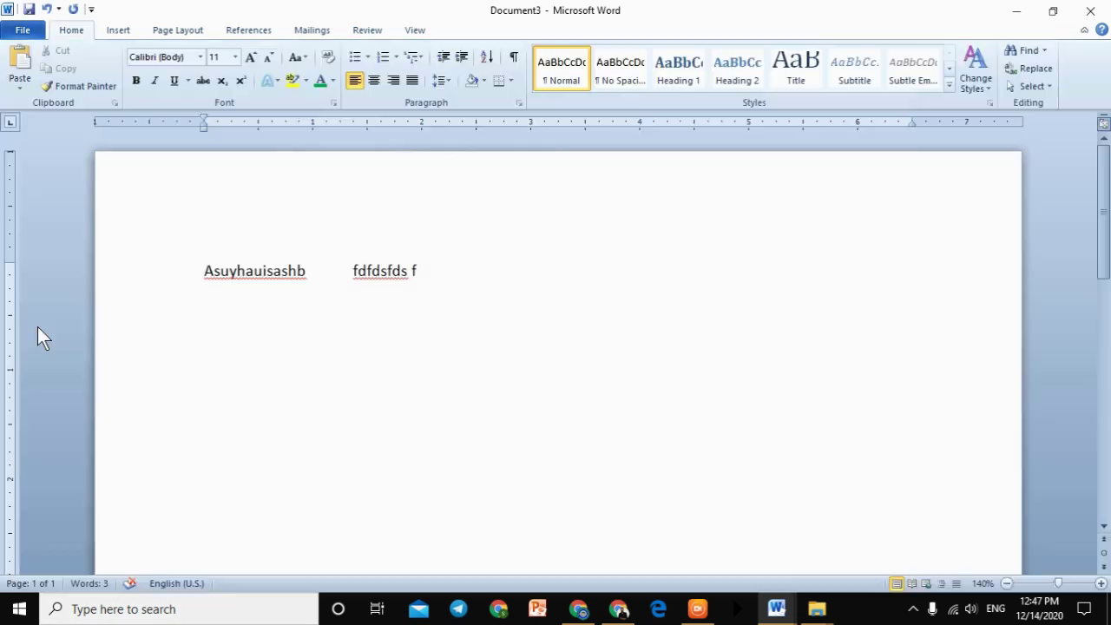
click(301, 106)
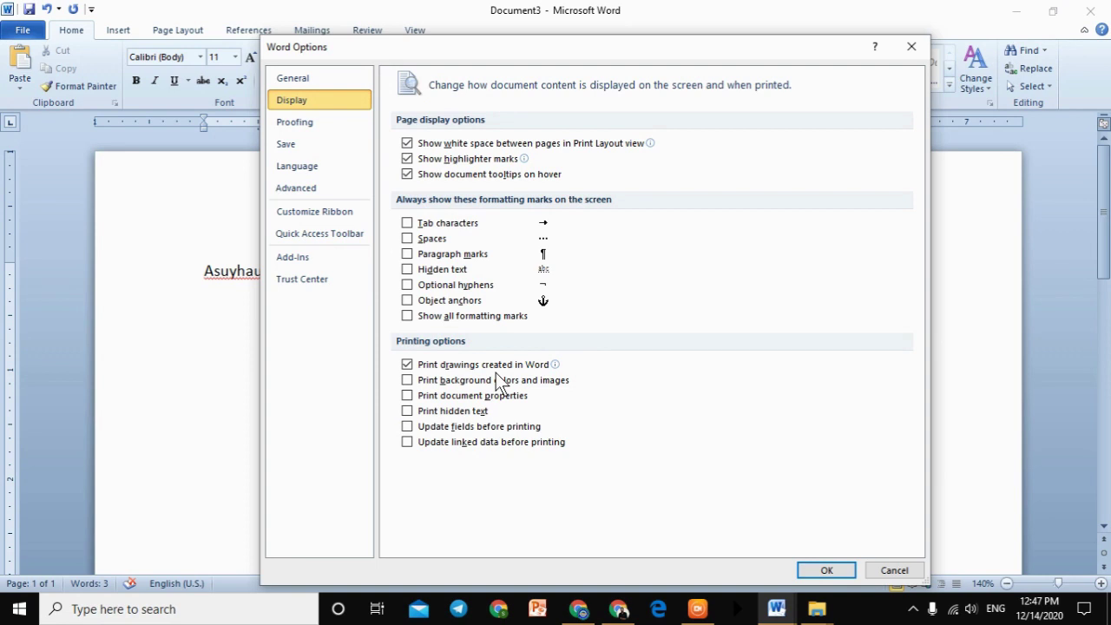
mouse_move(558, 367)
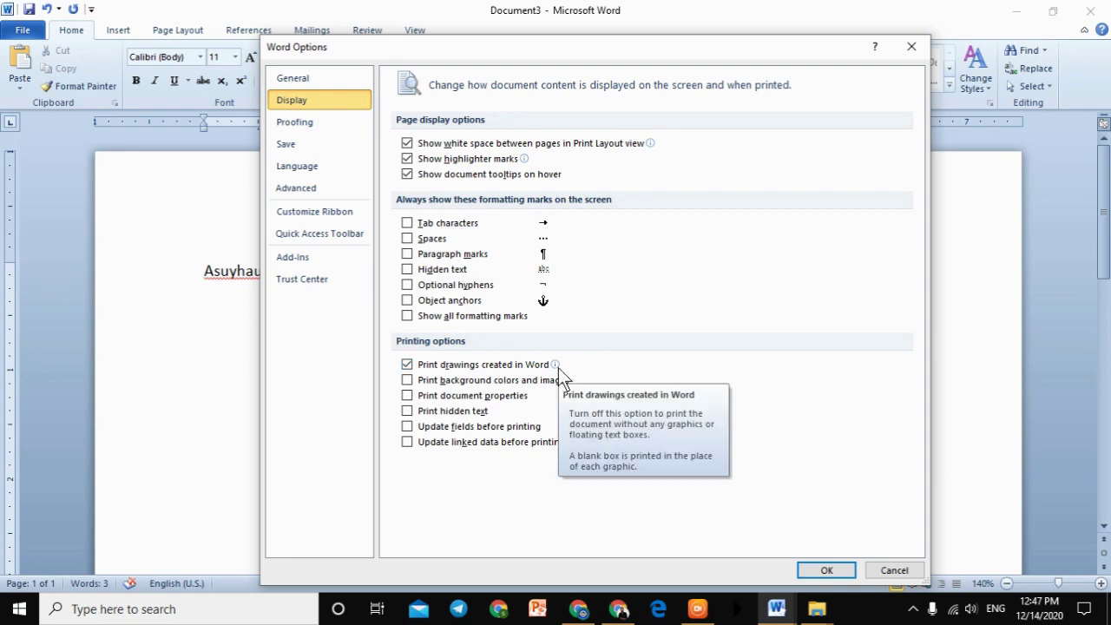
click(911, 47)
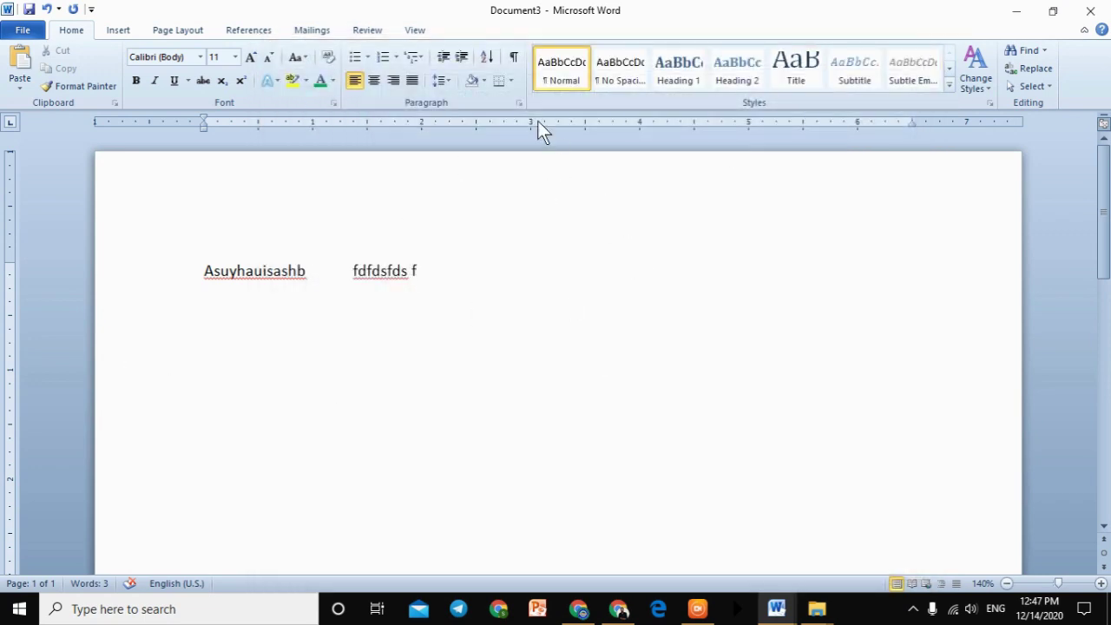
Draw a rectangle about 3.61" high and 2.41" wide beside the text.
click(119, 30)
click(238, 66)
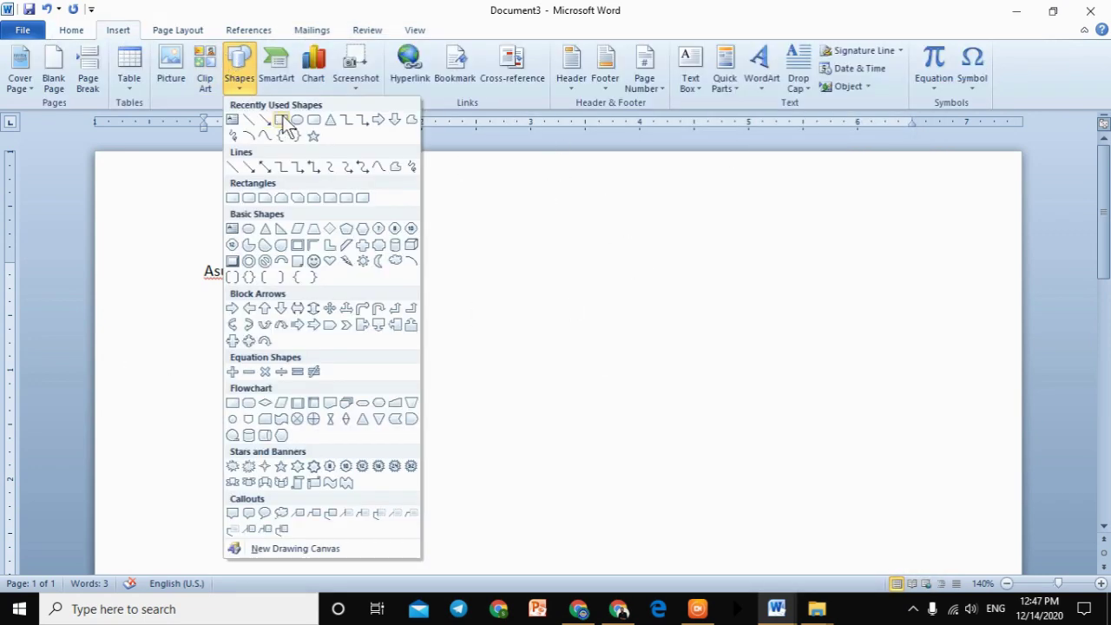
click(282, 124)
mouse_move(424, 216)
mouse_down()
mouse_move(776, 573)
mouse_move(689, 545)
mouse_up()
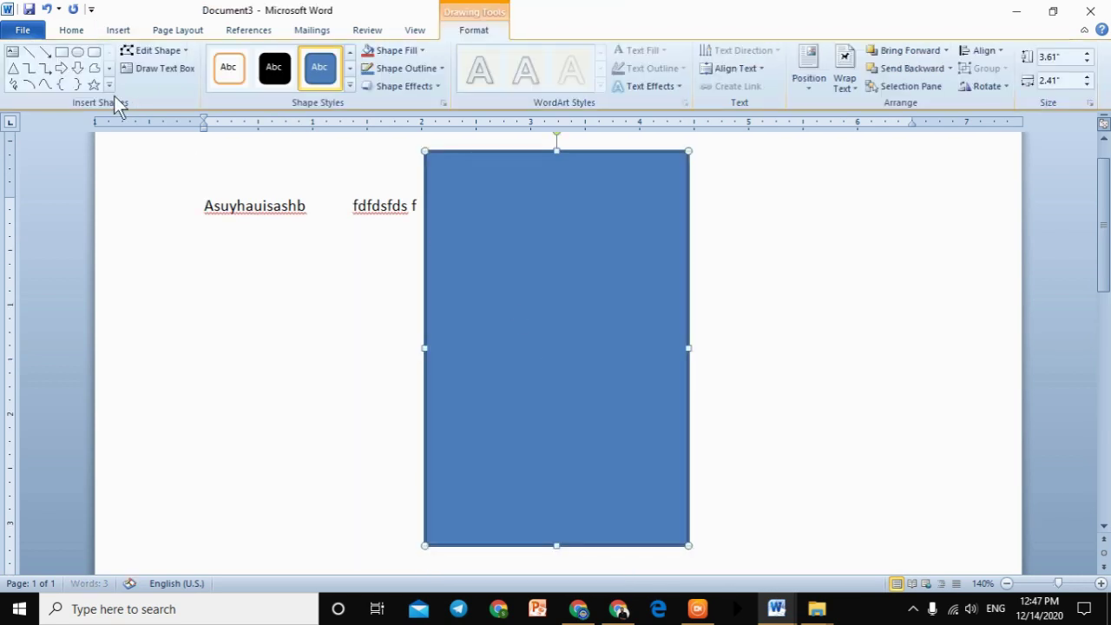
Check how the page with the rectangle looks in the print preview and return to the document.
click(22, 30)
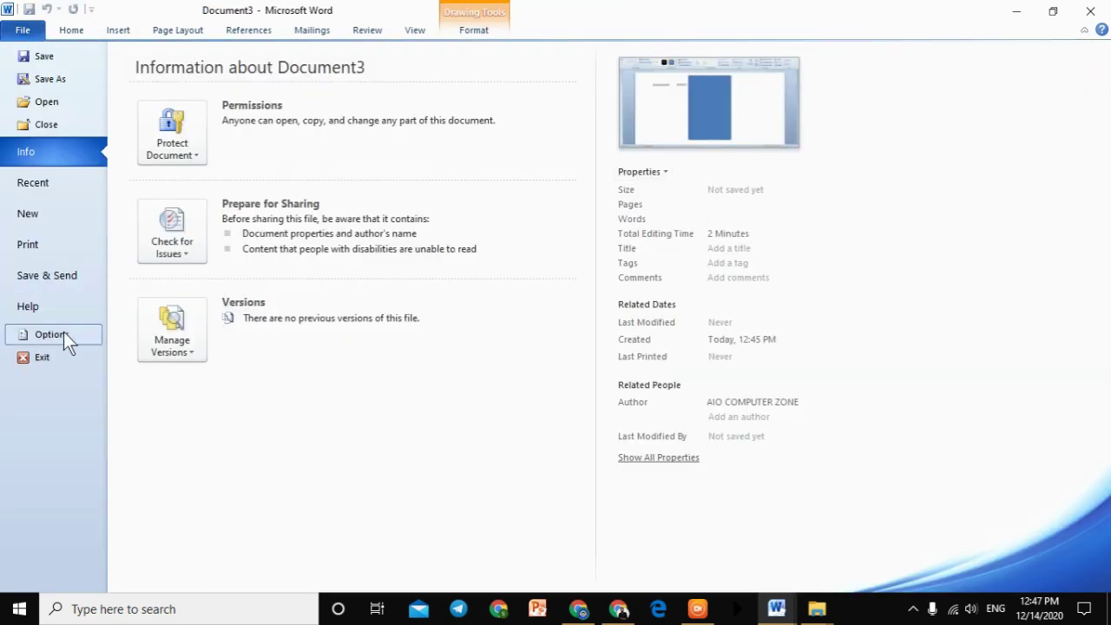
click(35, 247)
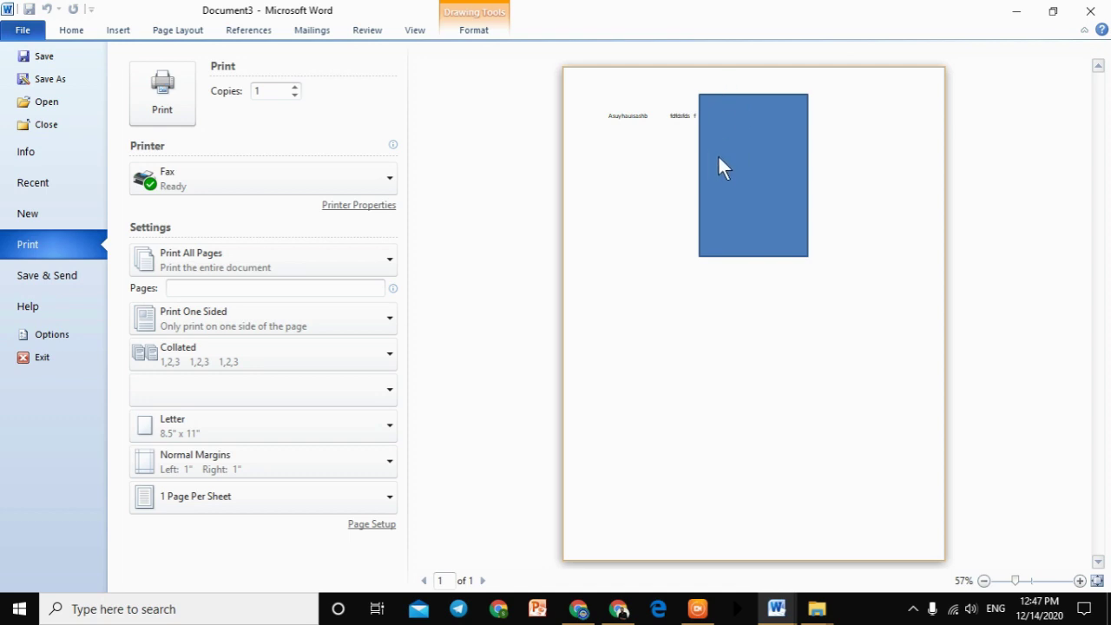
click(21, 31)
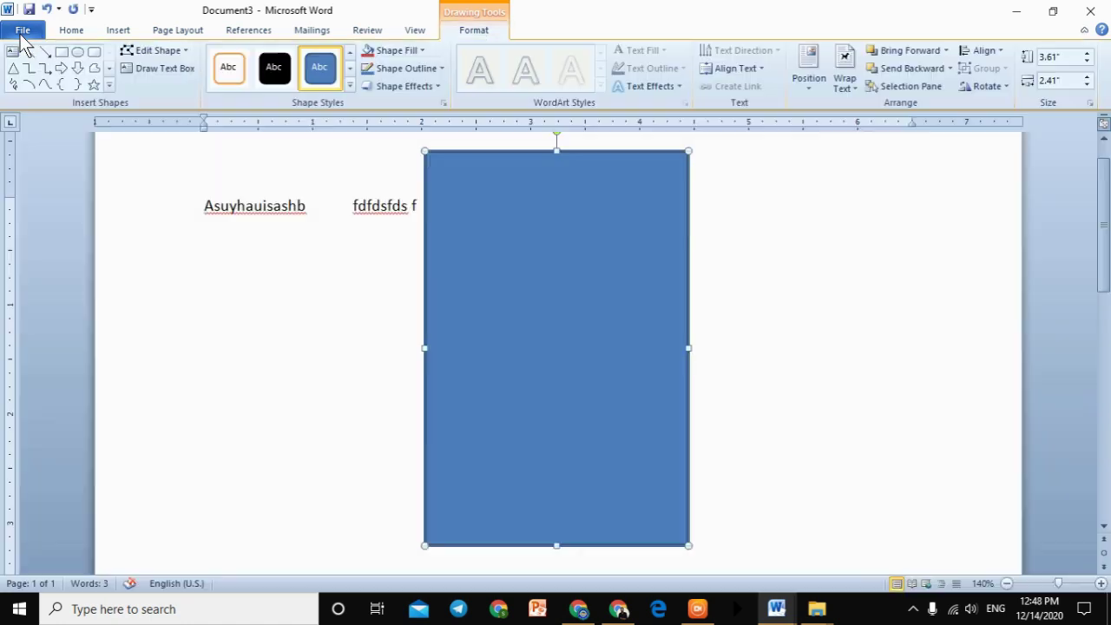
Turn off "Print drawings created in Word" in the Display options, apply it, and check the rectangle in the print preview.
click(20, 31)
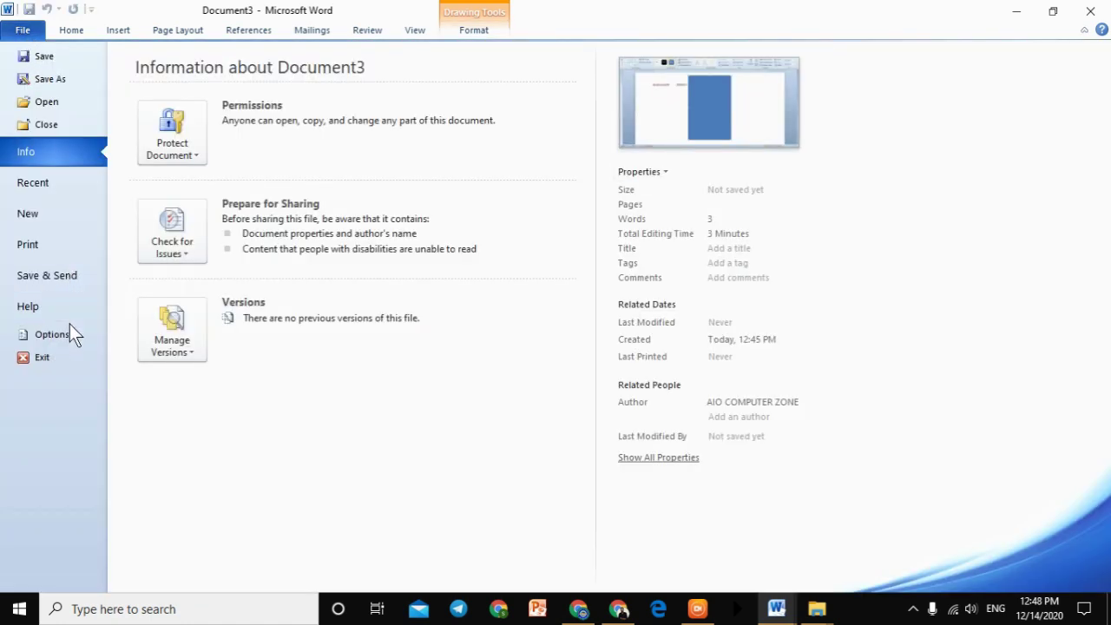
click(70, 330)
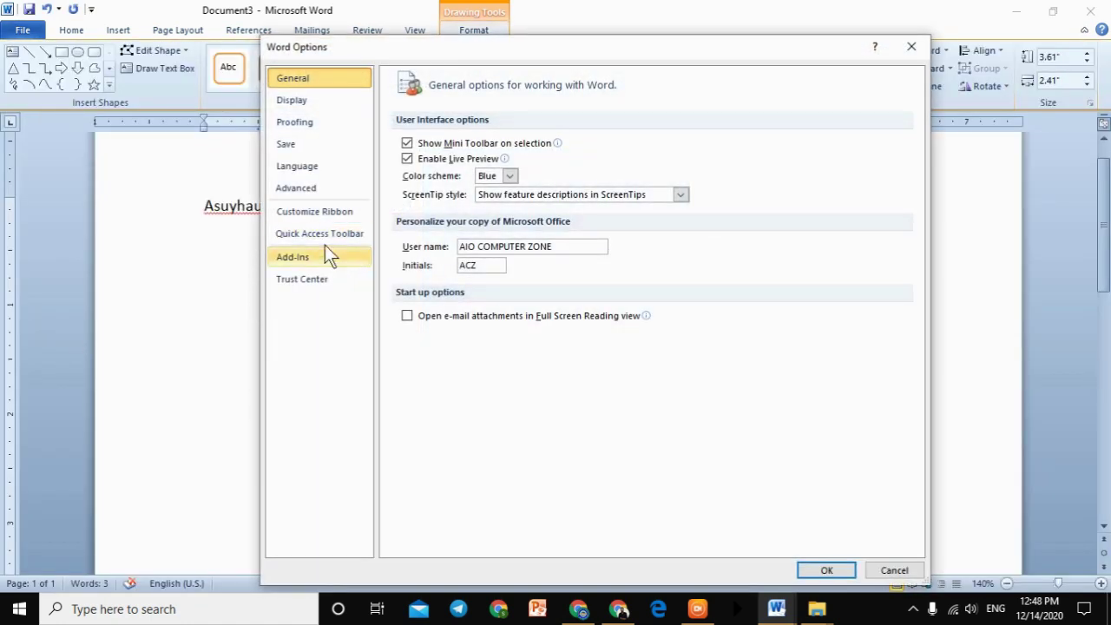
click(324, 106)
click(413, 366)
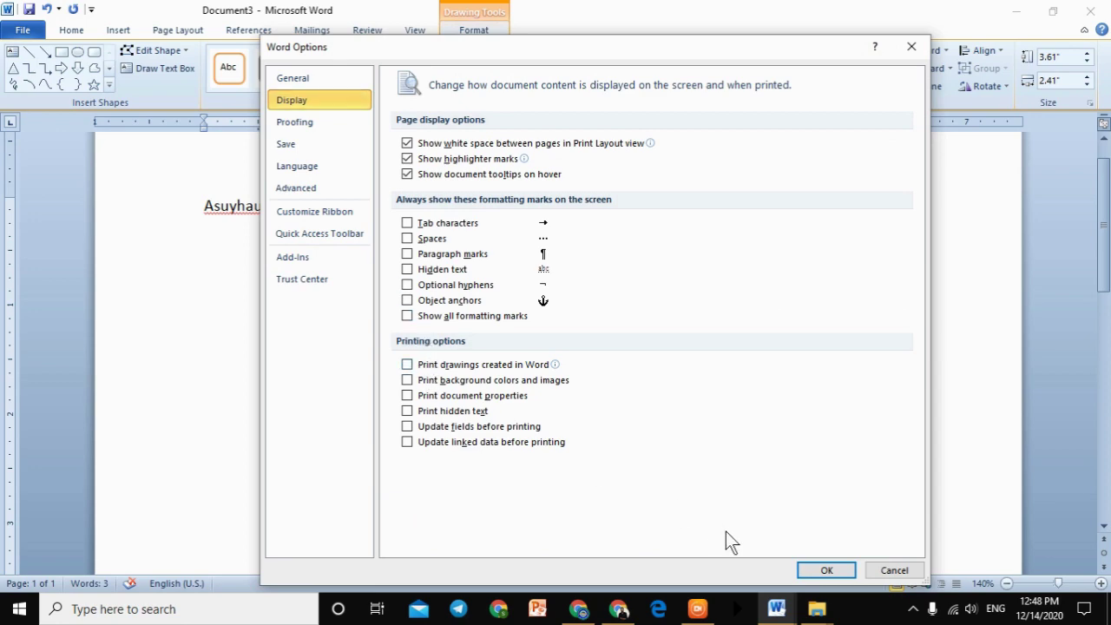
click(820, 570)
click(22, 29)
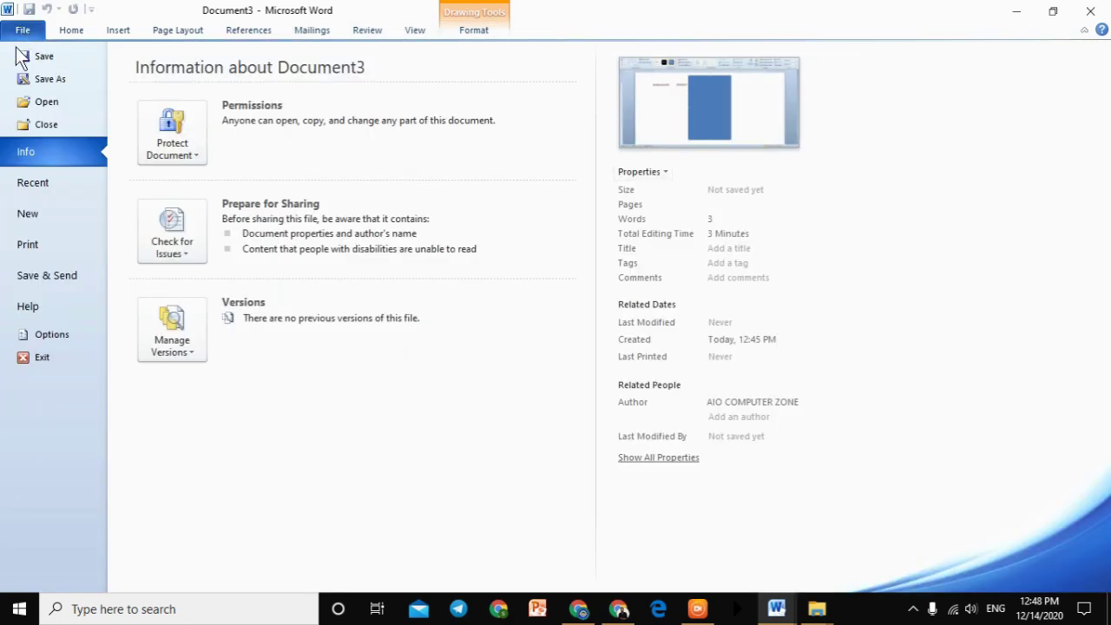
click(35, 246)
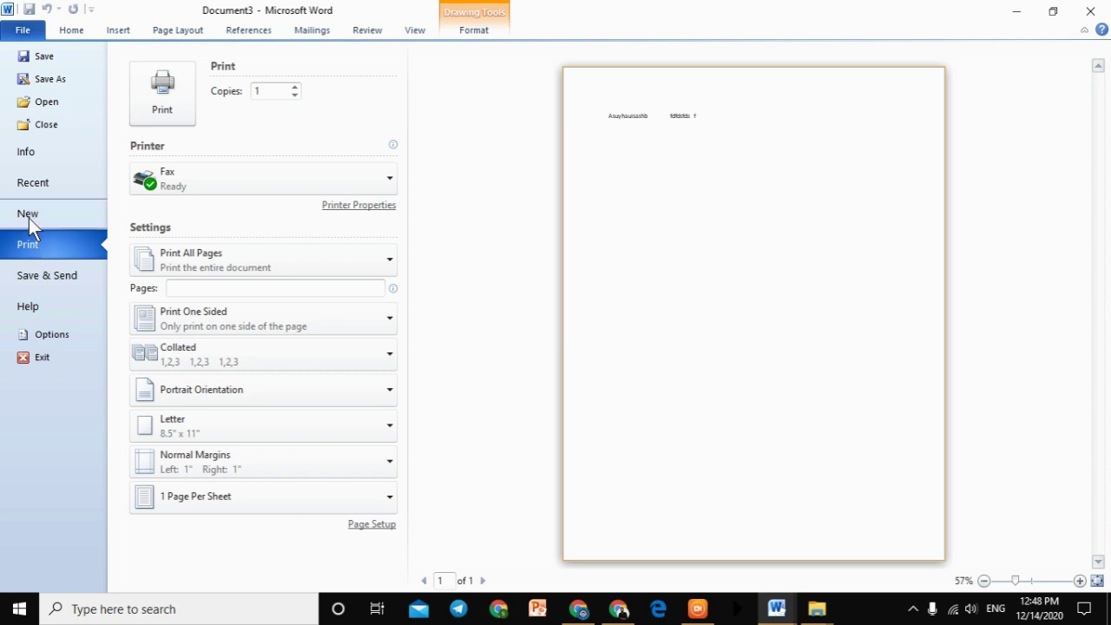
click(23, 30)
Turn "Print drawings created in Word" back on in the Display options, apply it, and recheck the print preview.
click(23, 29)
click(55, 334)
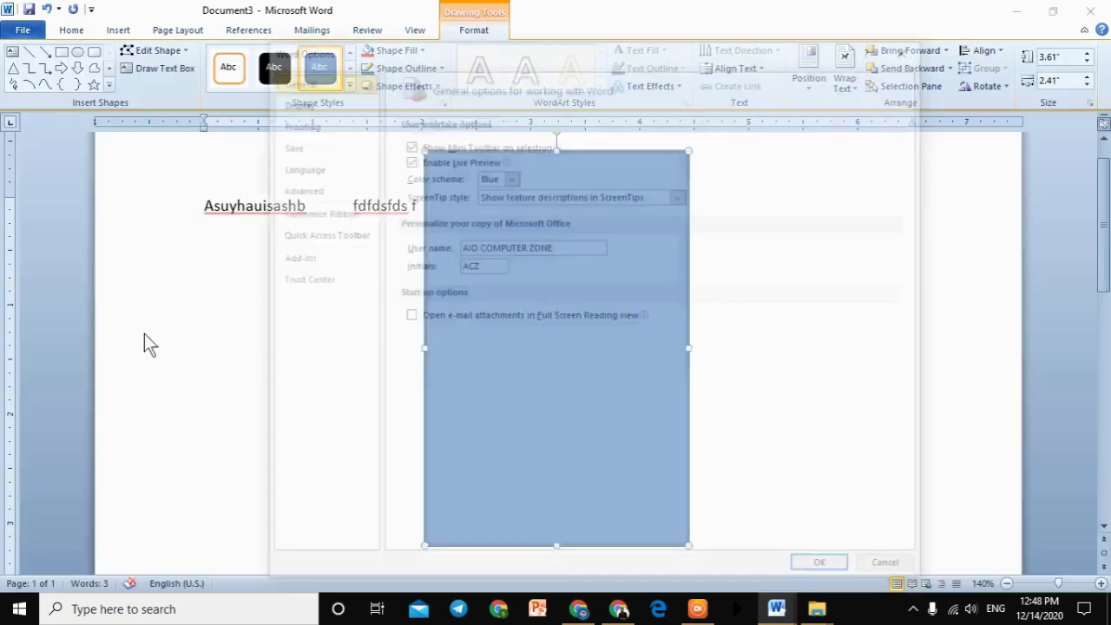
click(307, 97)
click(407, 365)
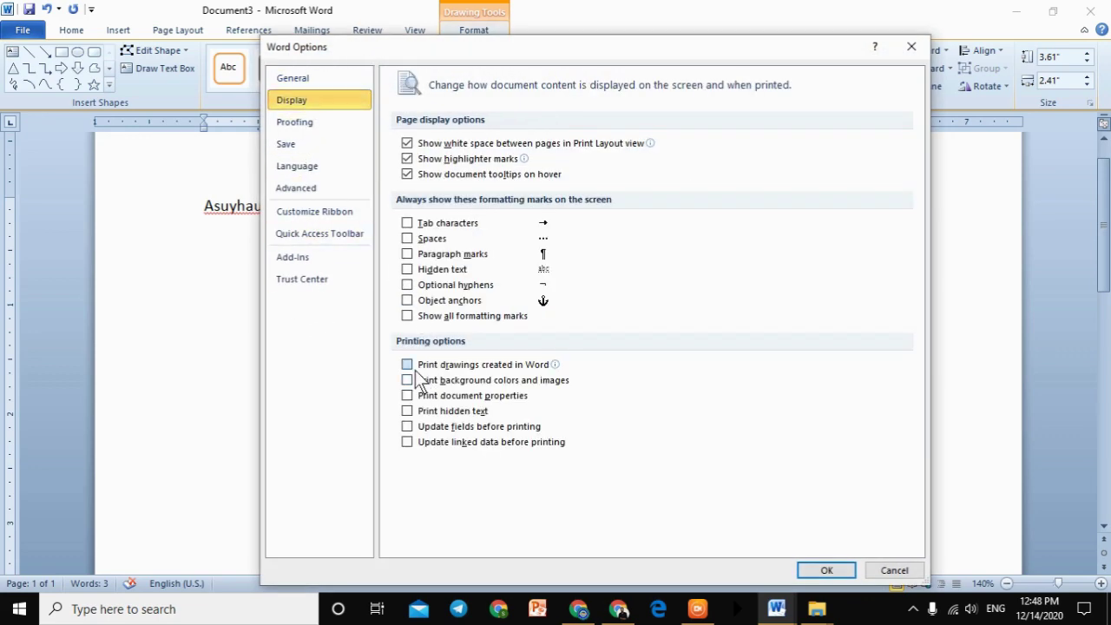
click(825, 571)
click(20, 31)
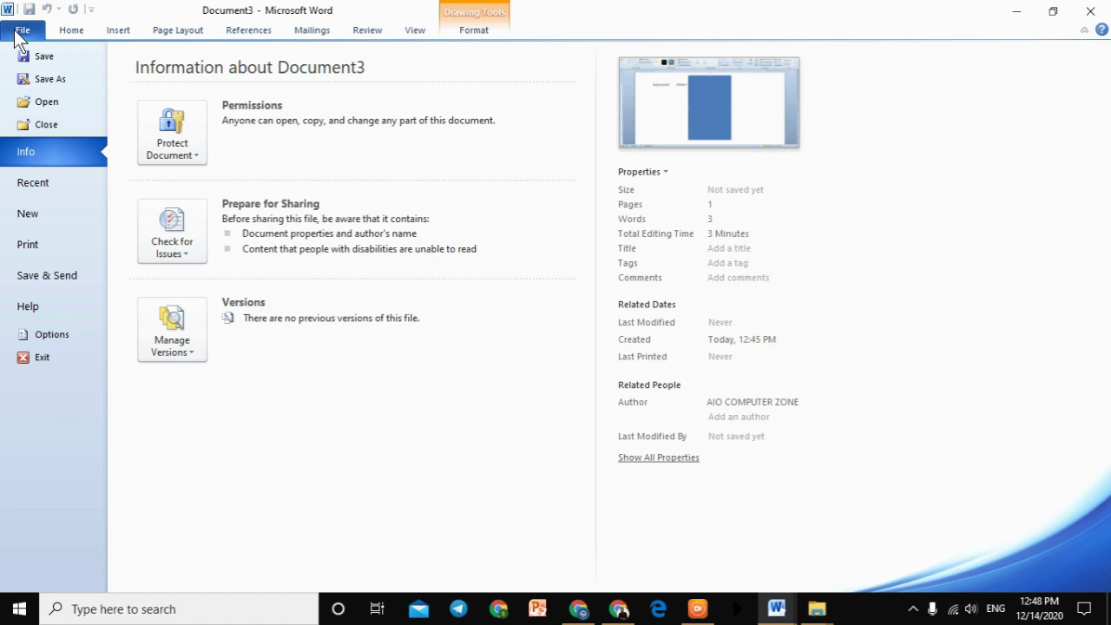
click(35, 241)
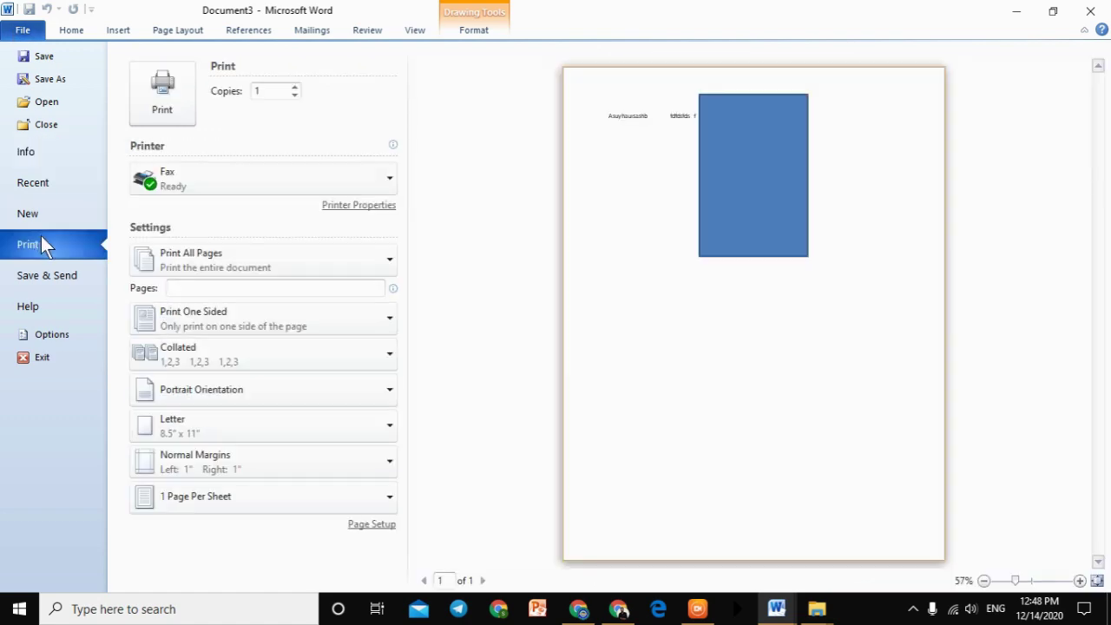
click(23, 31)
Review the printing options in Word's Display options and close the dialog without changing anything.
click(23, 30)
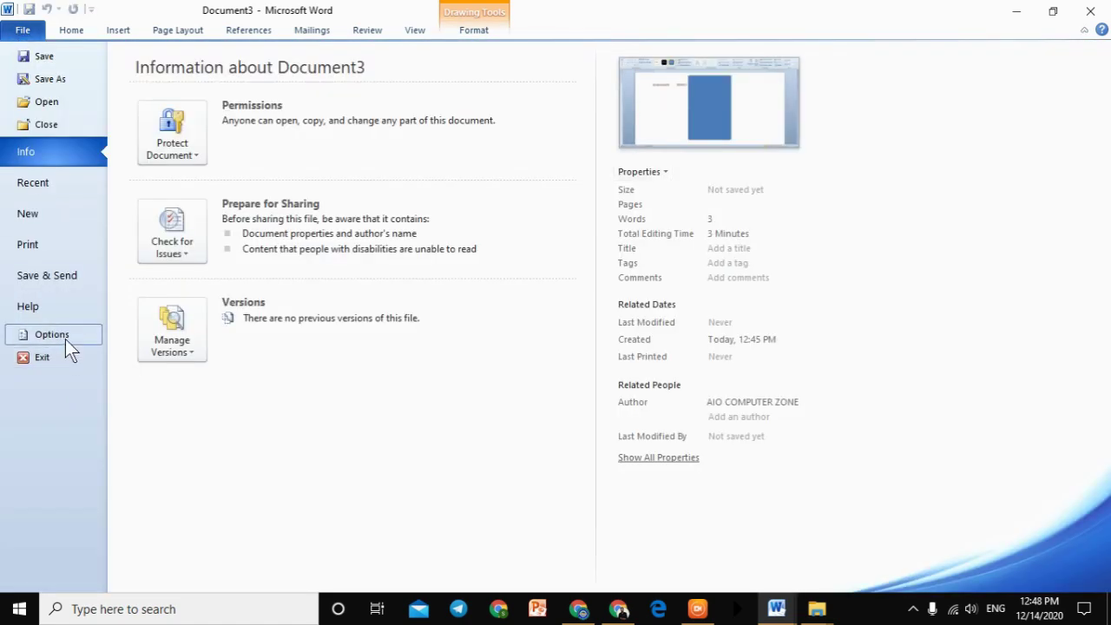
click(65, 337)
click(285, 119)
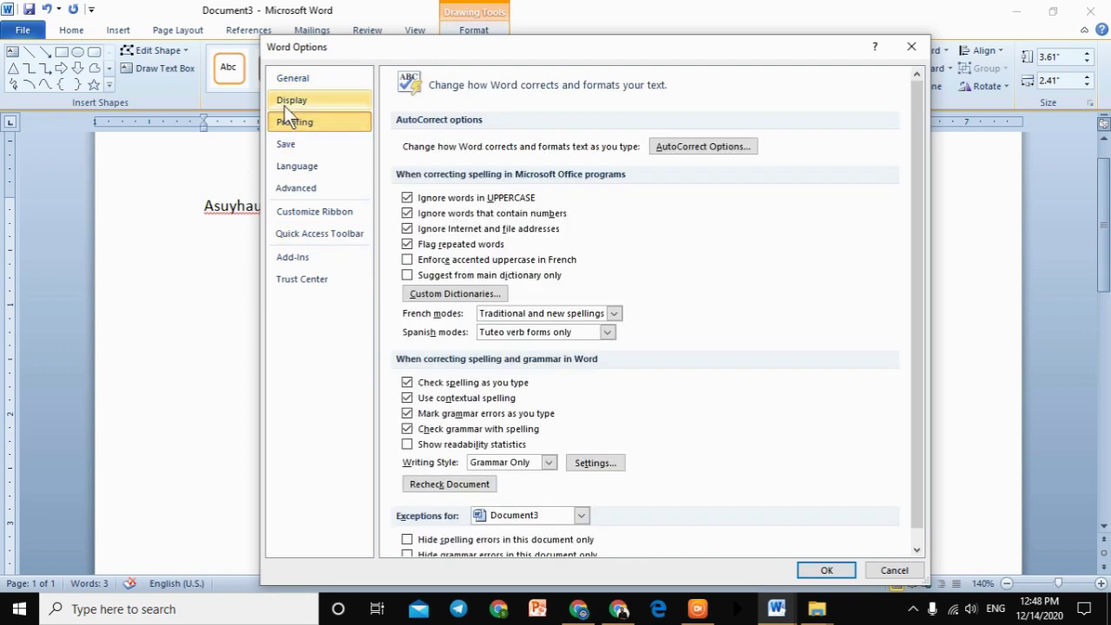
click(284, 102)
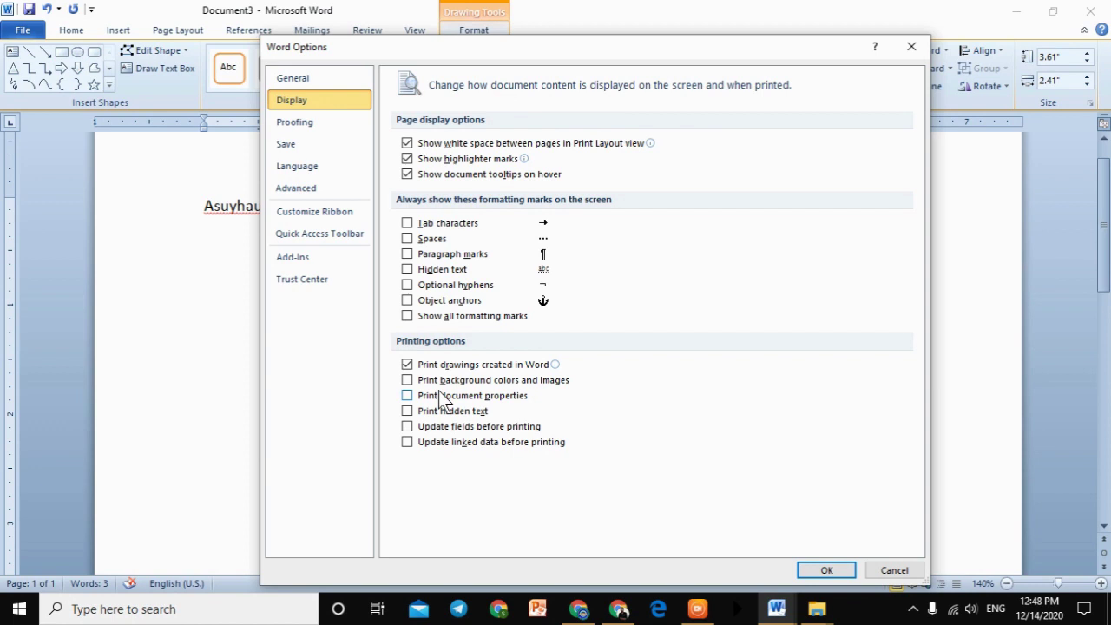
click(910, 45)
Delete all of the document's content, including the text and the blue rectangle.
click(155, 32)
click(127, 32)
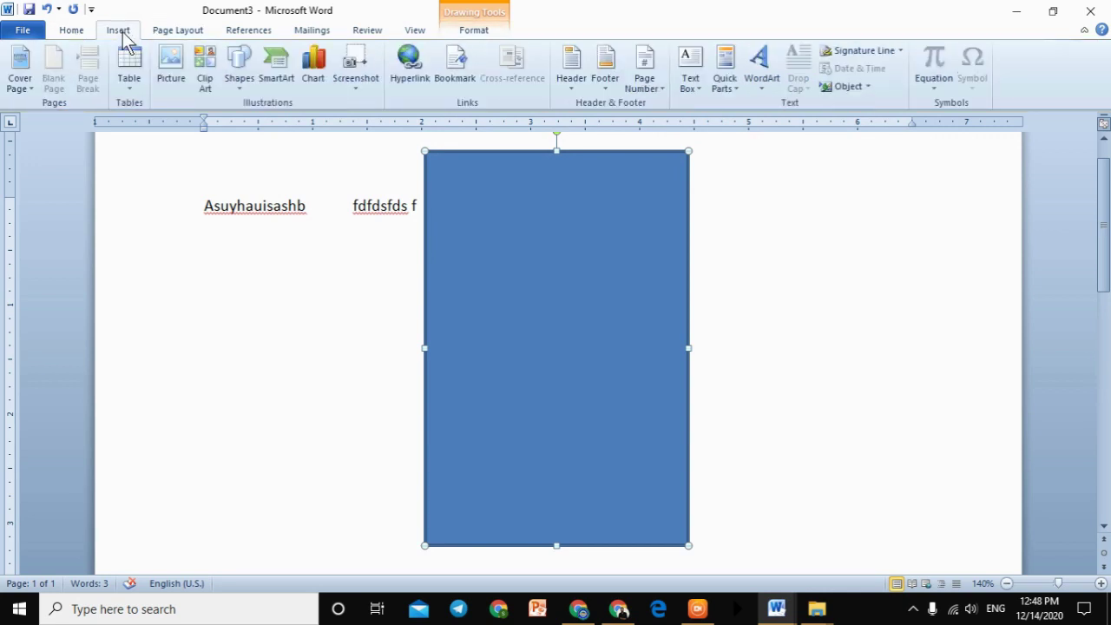
key(ctrl+a)
key(Delete)
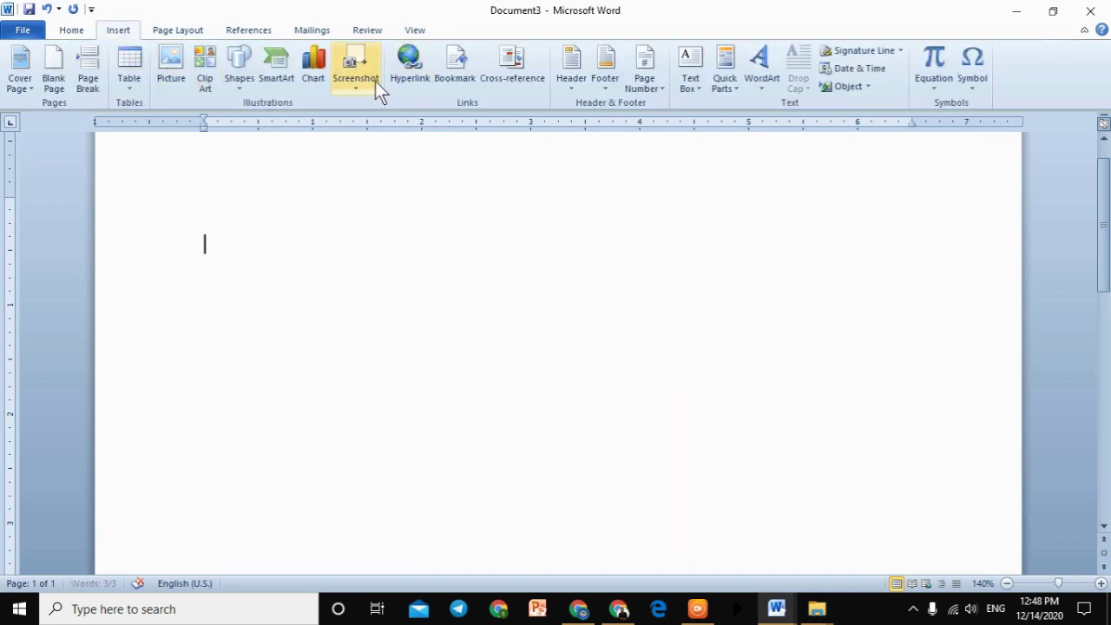
Set the page color to the standard green and check the page in the print preview.
click(173, 36)
click(422, 75)
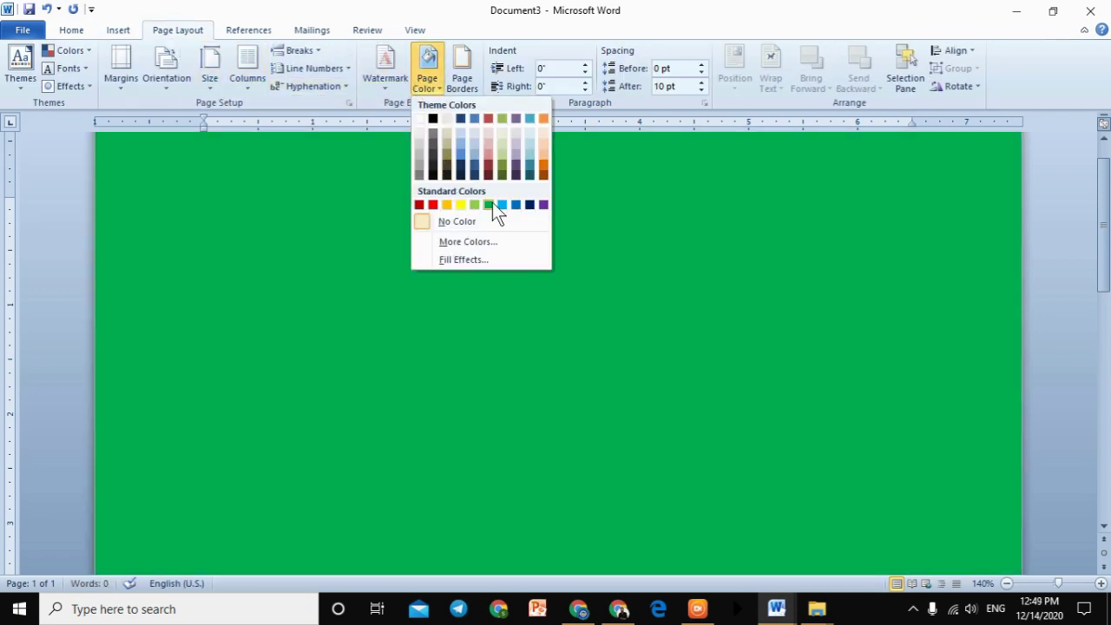
click(493, 204)
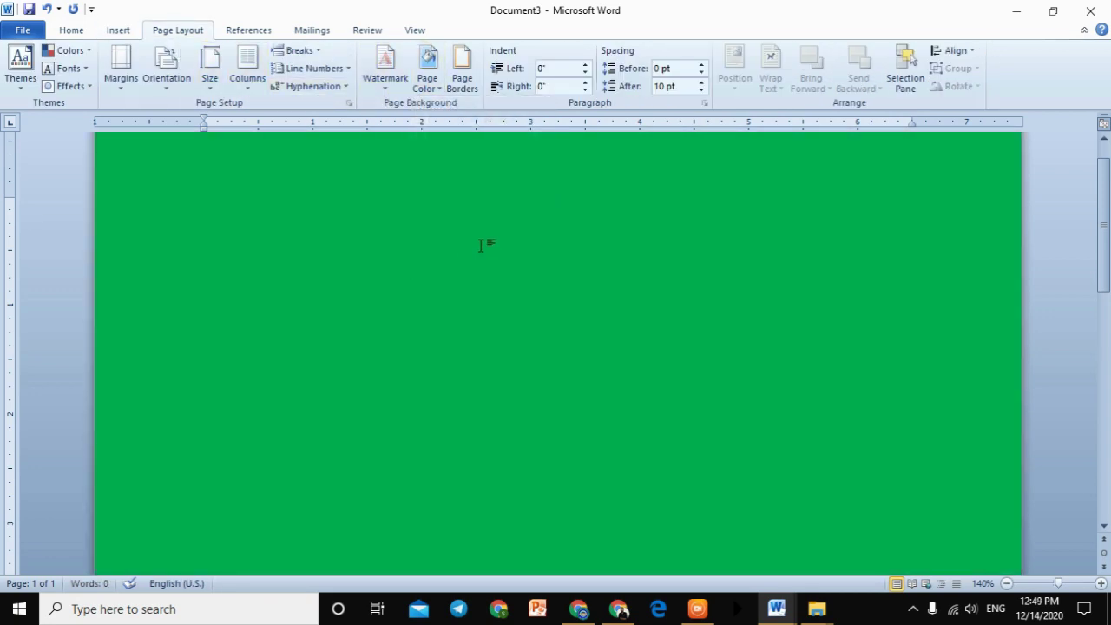
click(23, 30)
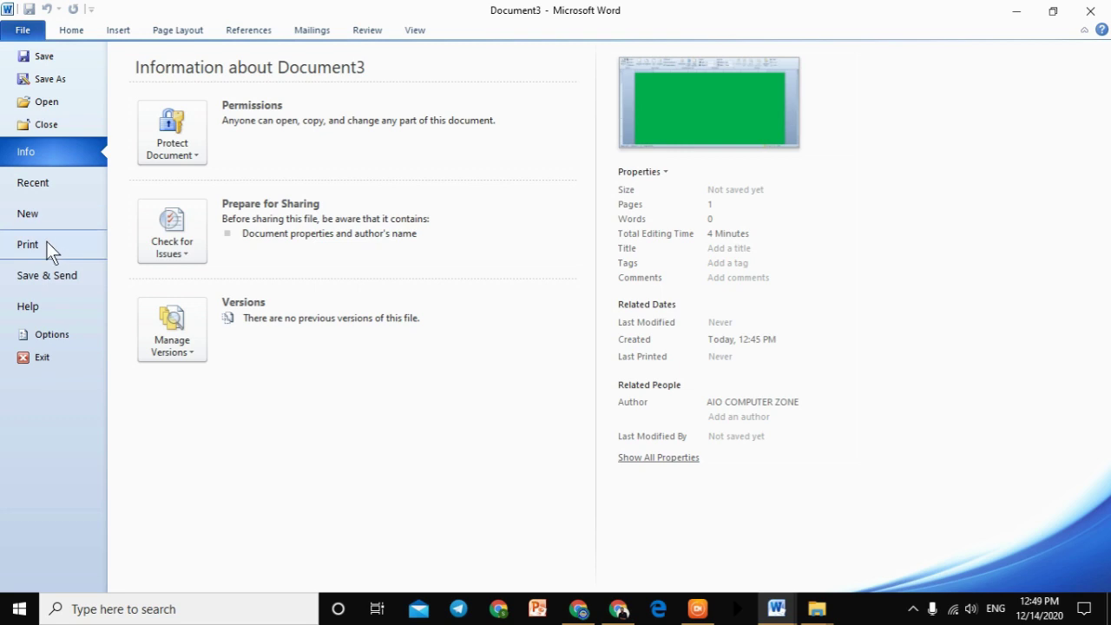
click(47, 243)
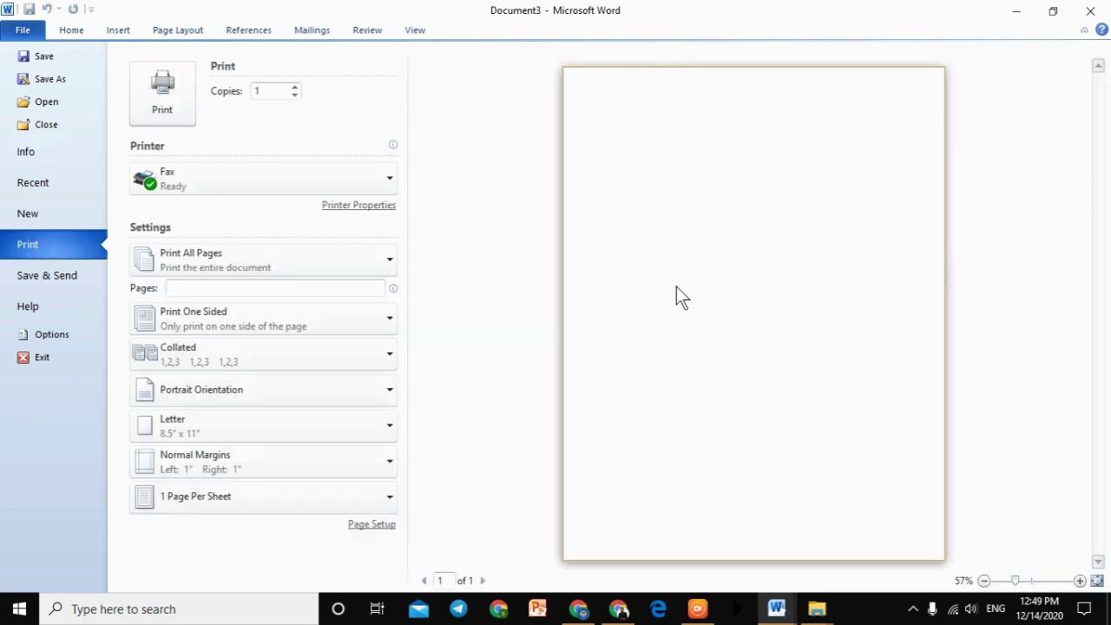
Turn on "Print background colors and images" in the Display options, apply it, and recheck the print preview.
click(87, 328)
click(278, 102)
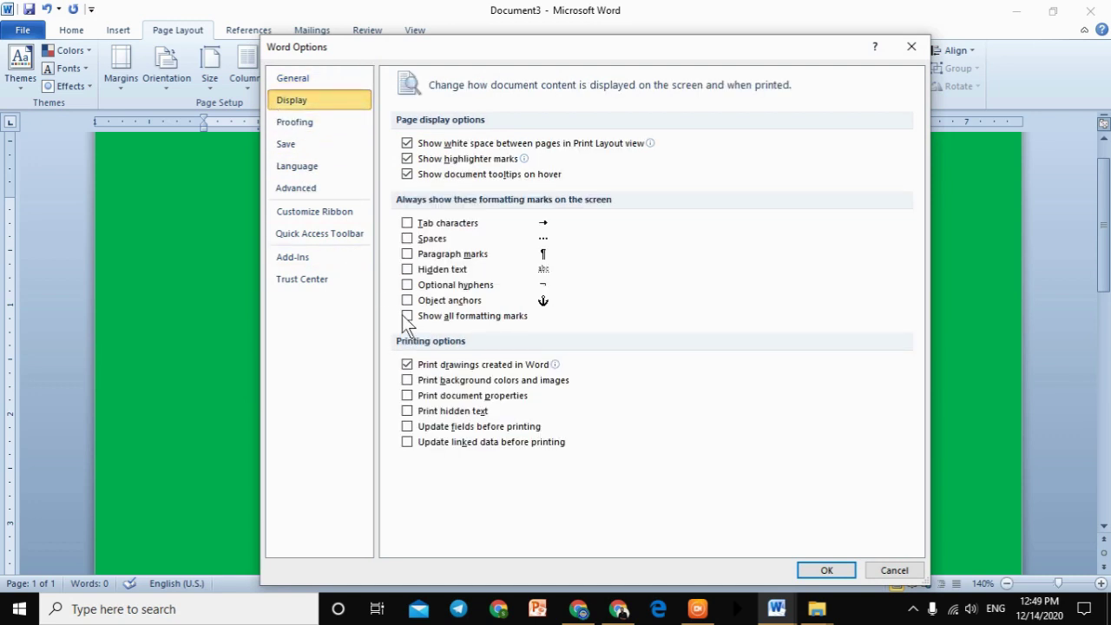
click(855, 566)
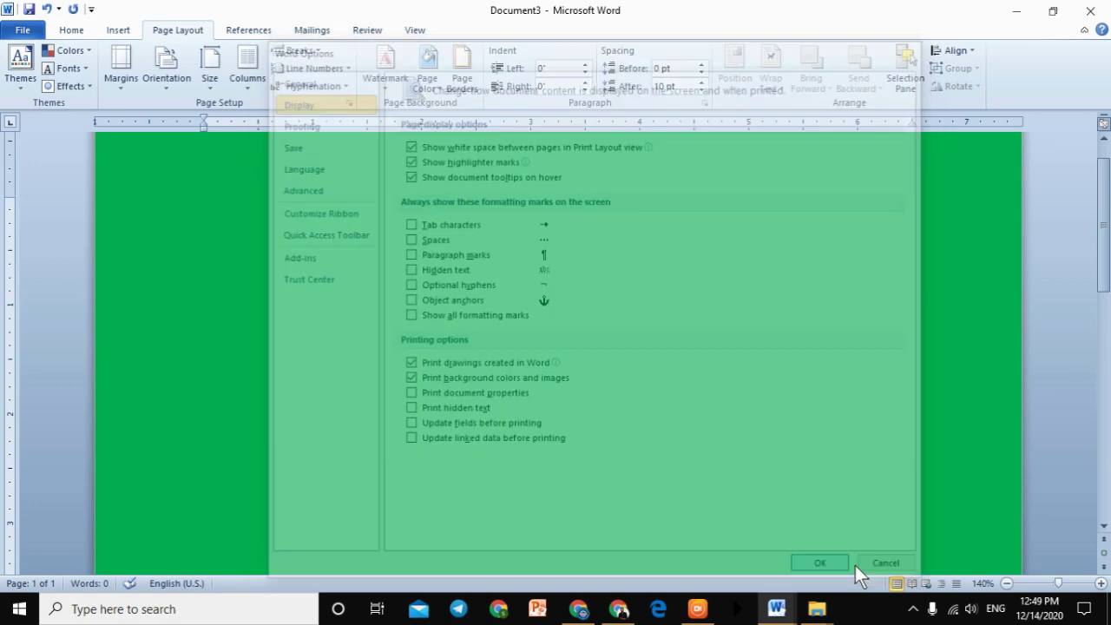
click(26, 36)
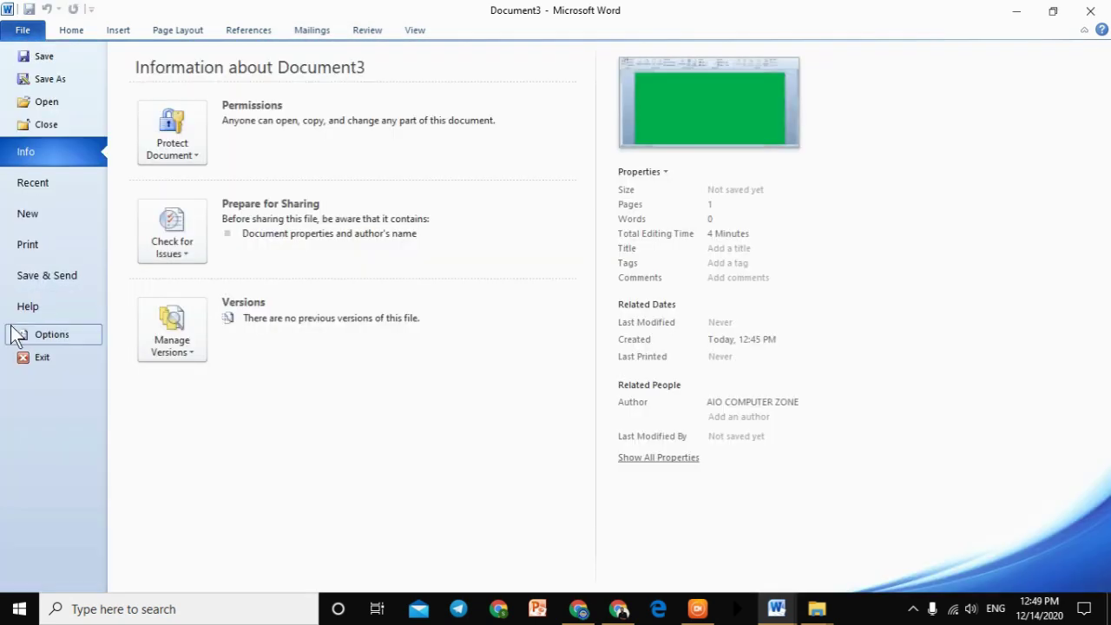
click(42, 246)
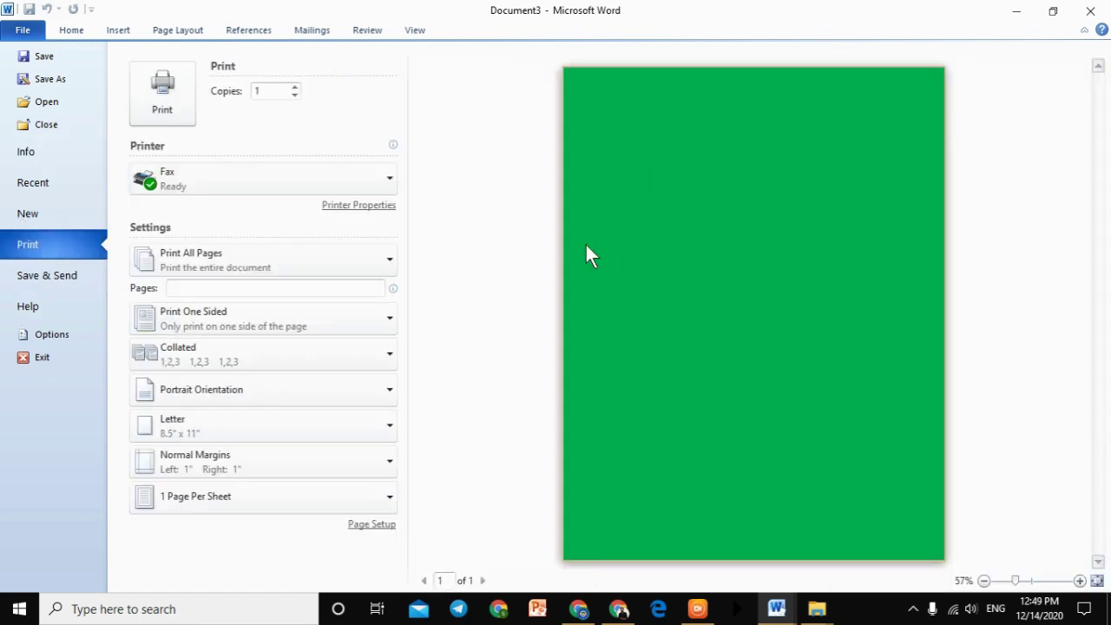
Turn "Print background colors and images" back off in the Display options.
click(39, 335)
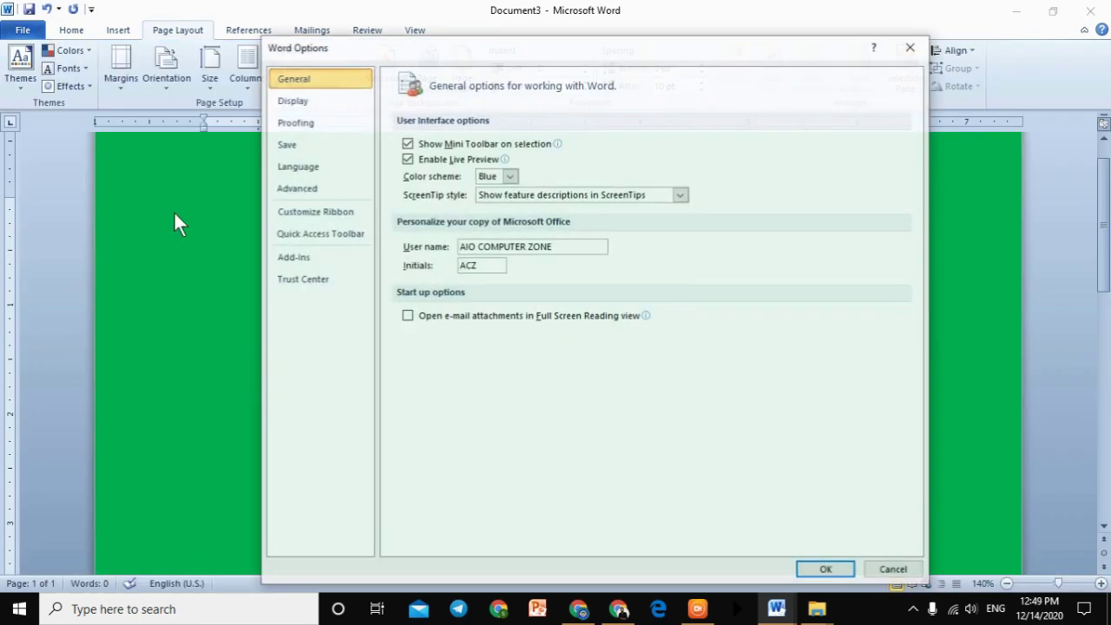
click(314, 101)
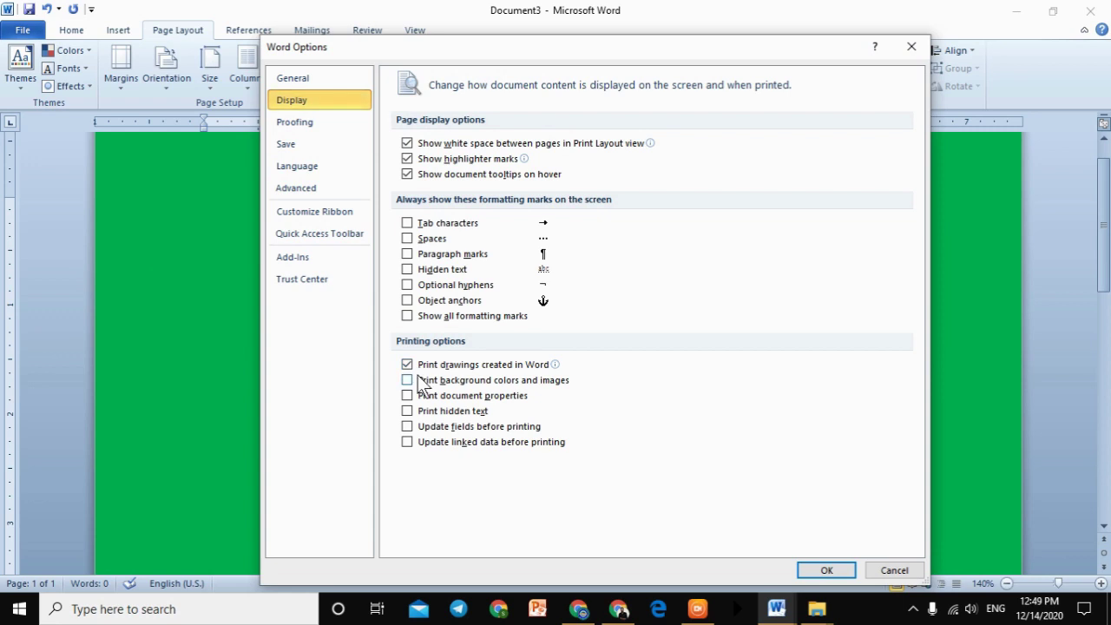